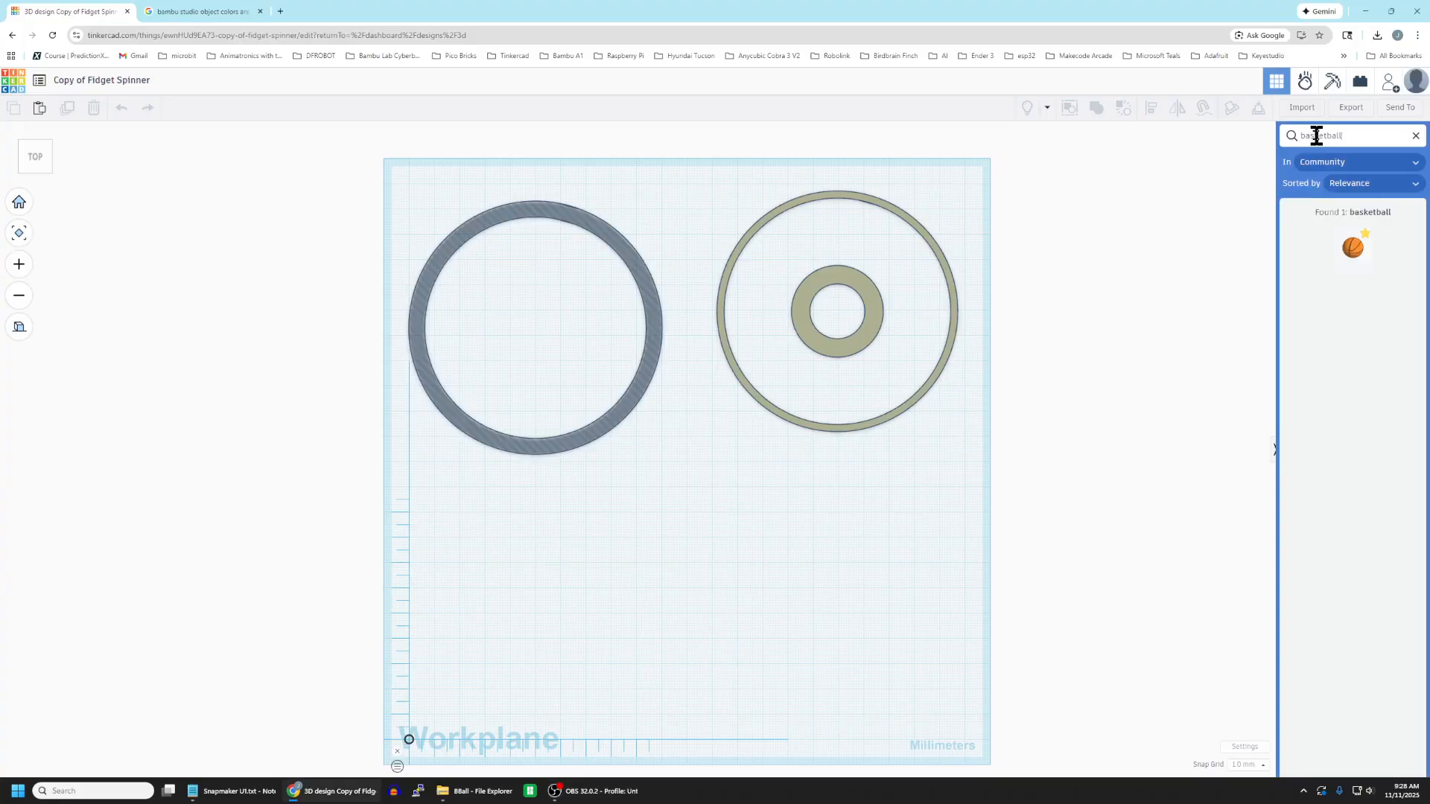
Step: Place the community basketball shape beside the workplane and set its length, width and height to 25 mm
drag(1355, 256, 1060, 451)
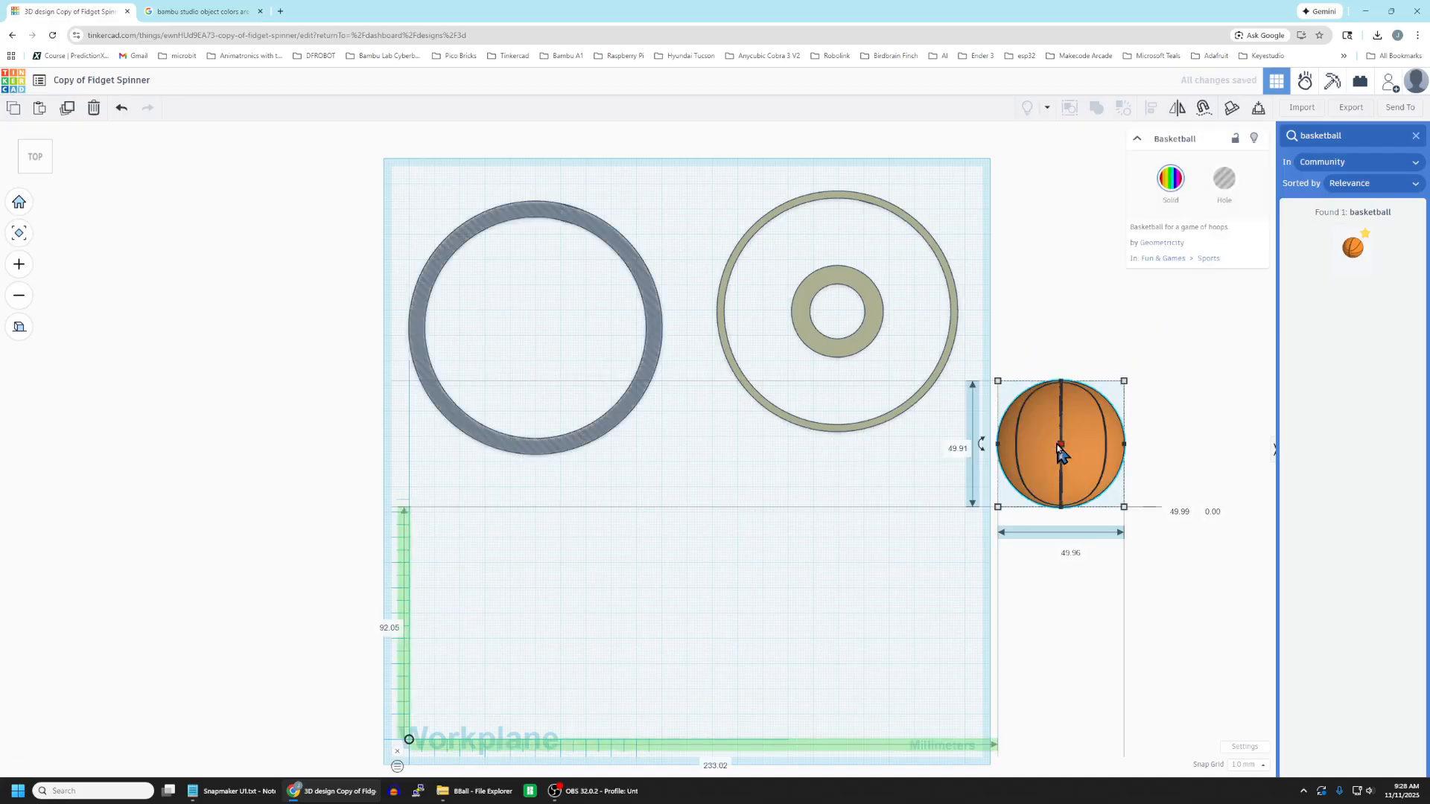
right_drag(1128, 624, 1003, 479)
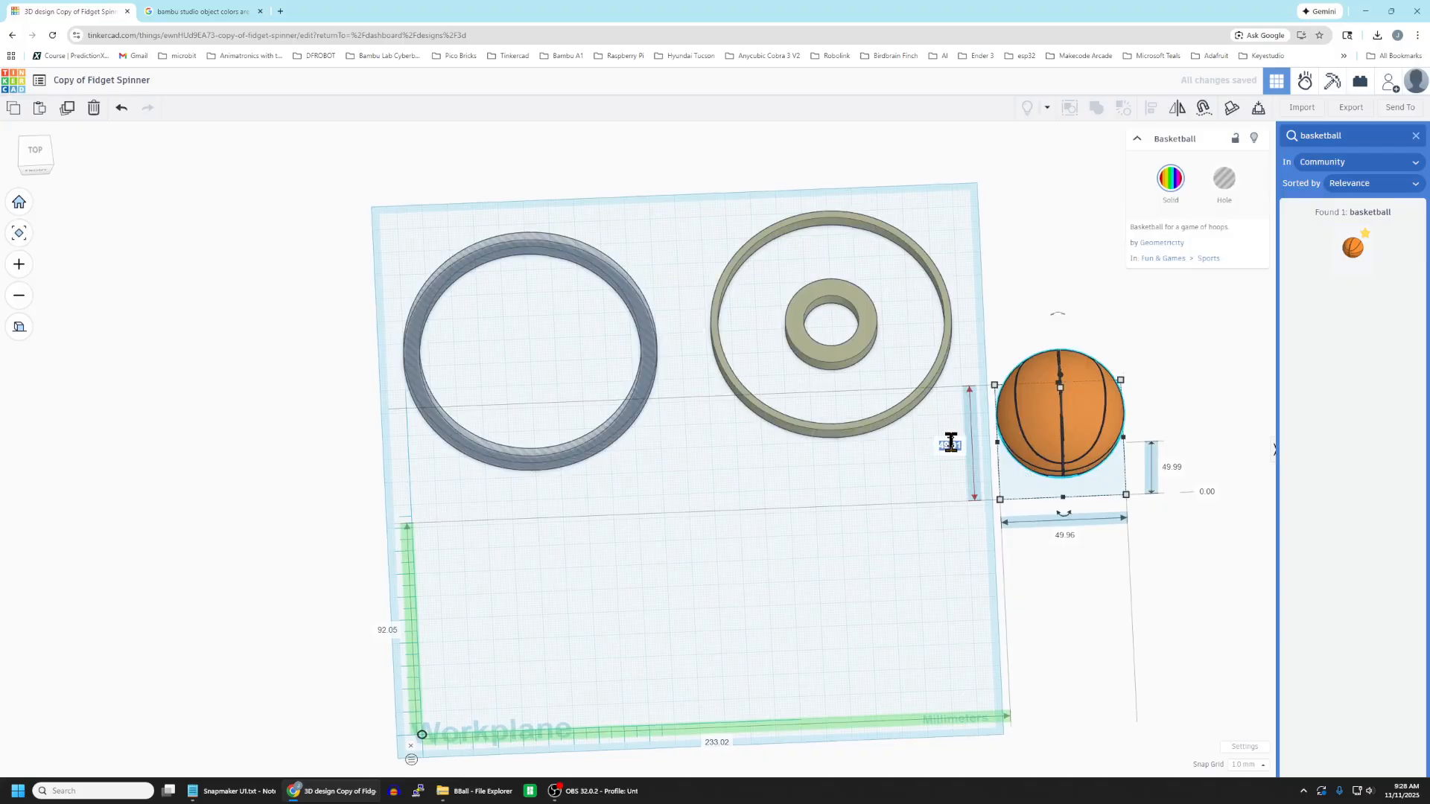
text(25)
key(Return)
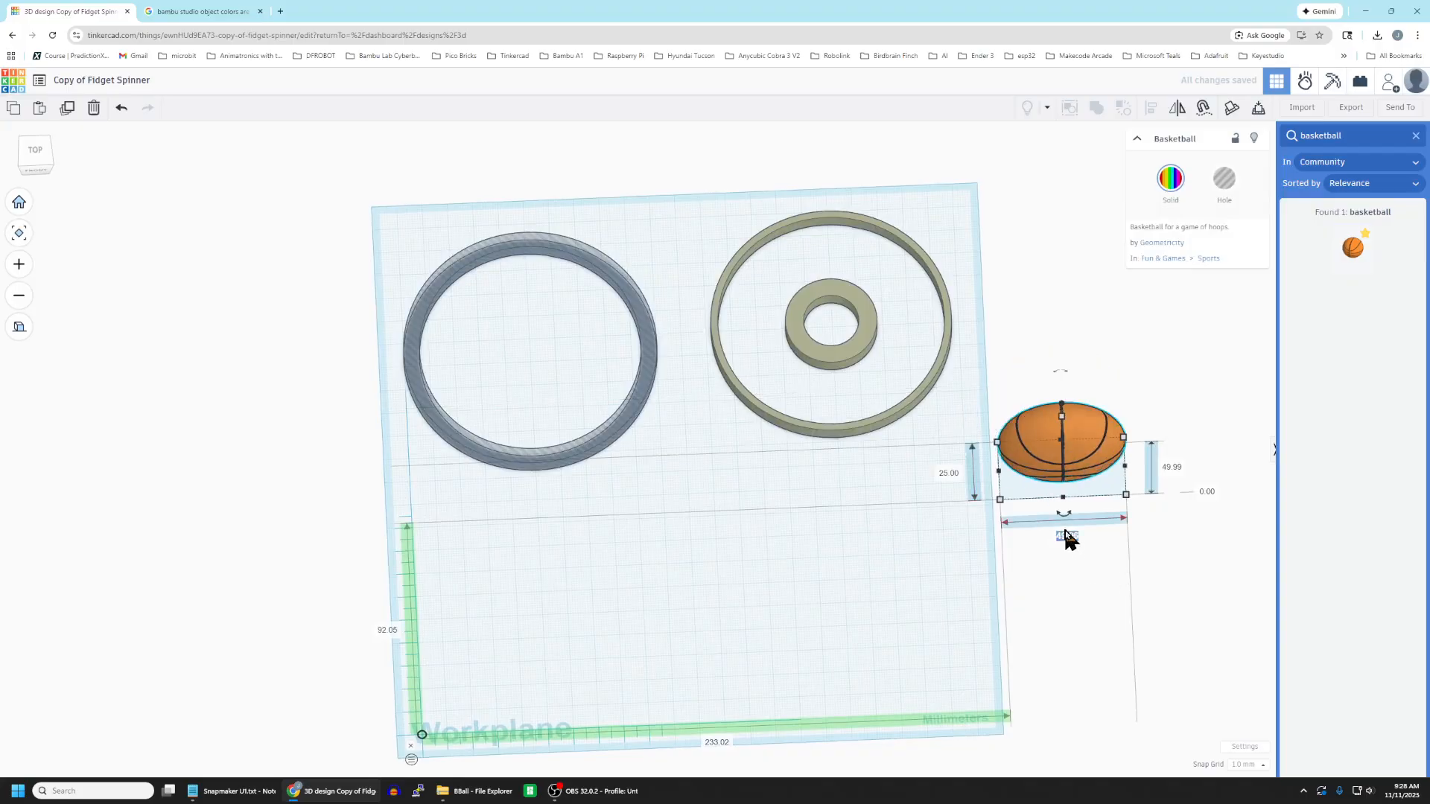
text(25)
key(Return)
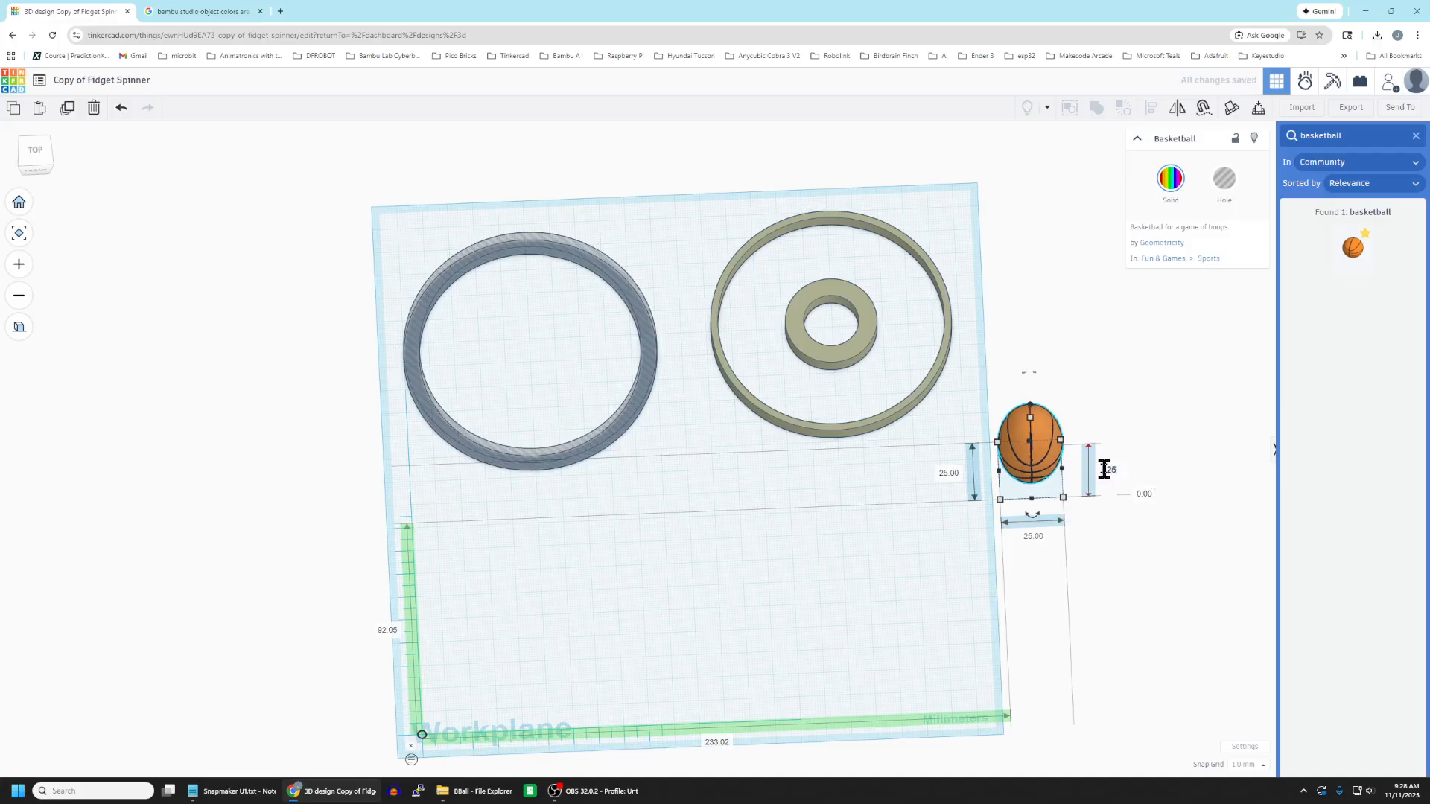
key(Return)
click(1115, 495)
Step: Move the basketball inside the thin outer ring, just above the small hub ring in the top view
right_drag(882, 491, 871, 549)
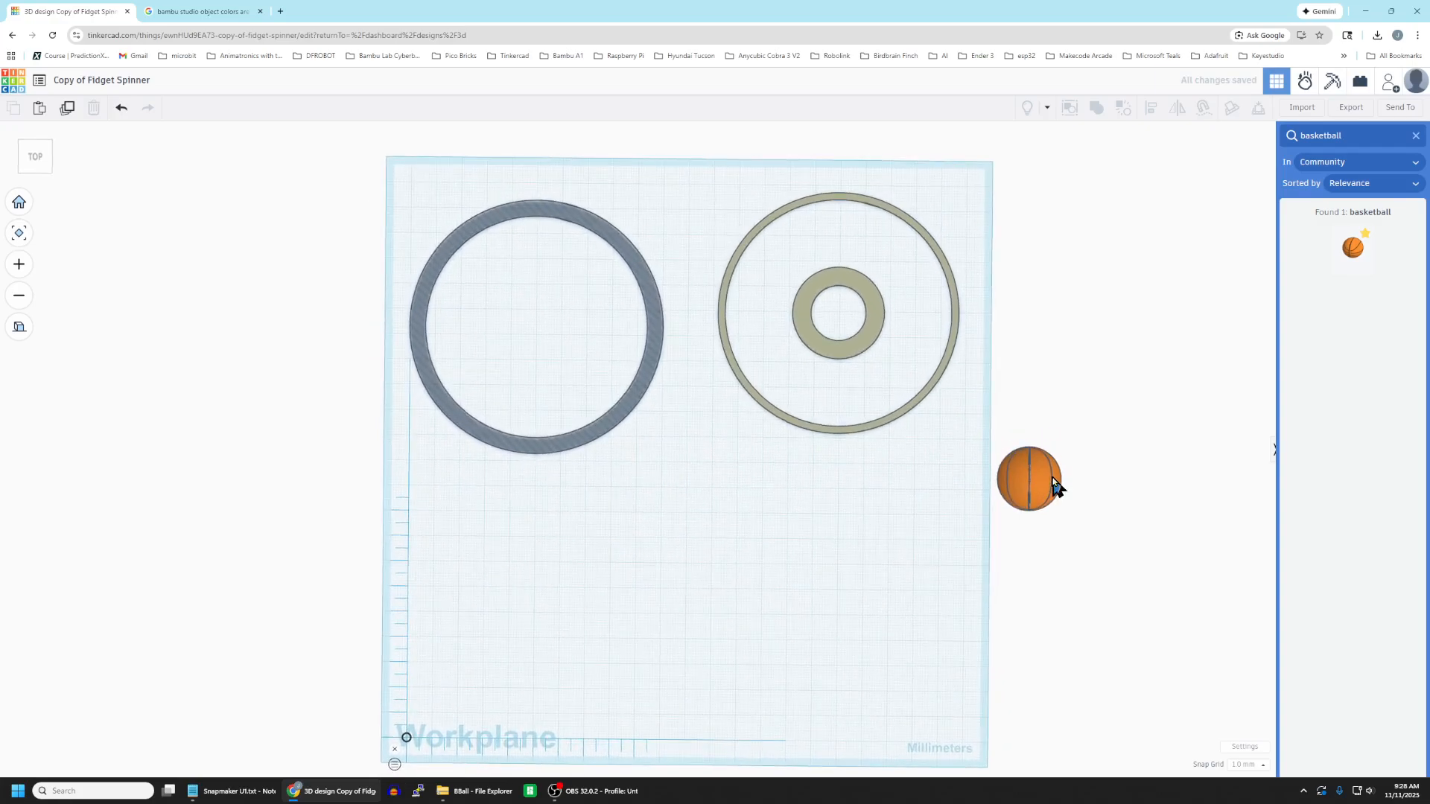
drag(1053, 483, 860, 241)
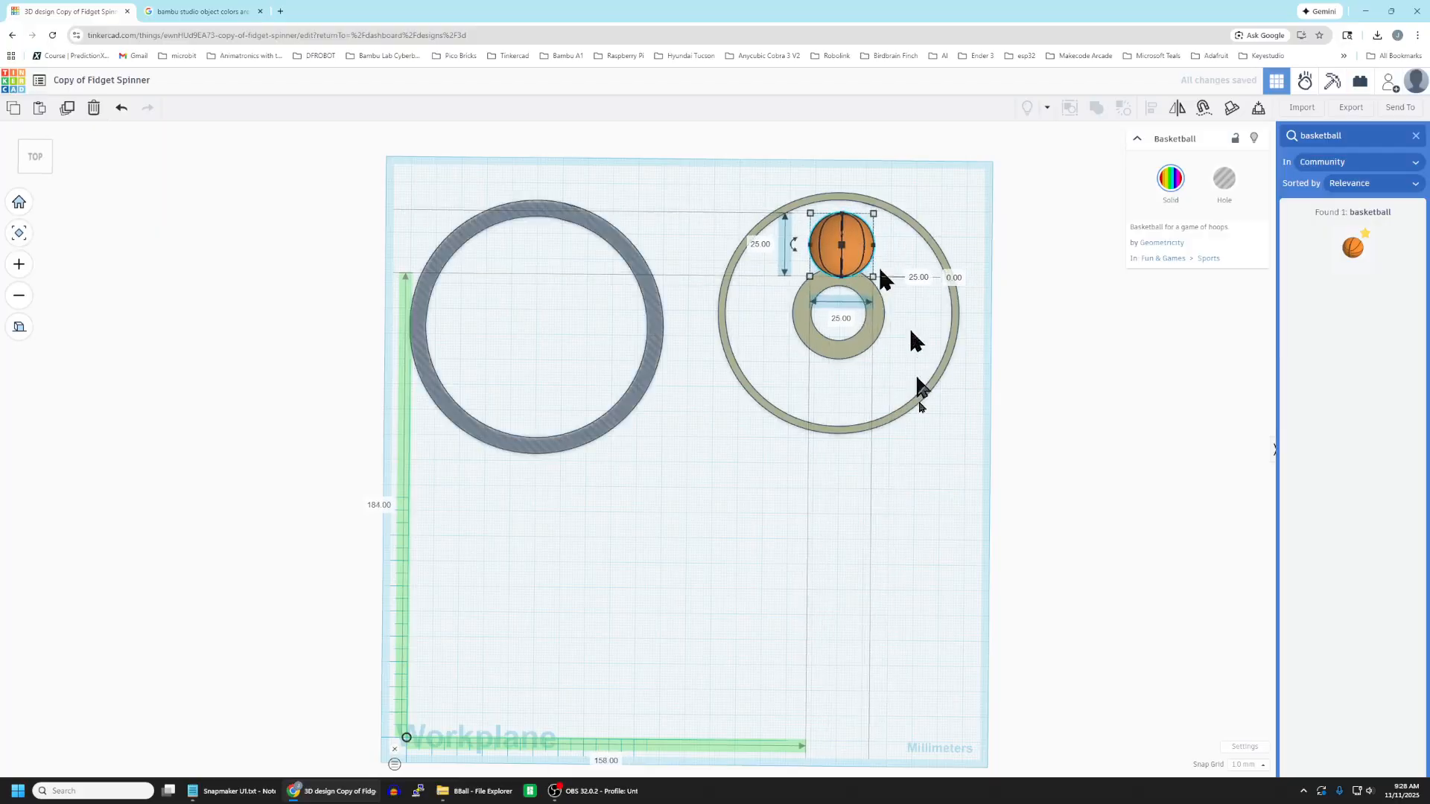
click(940, 519)
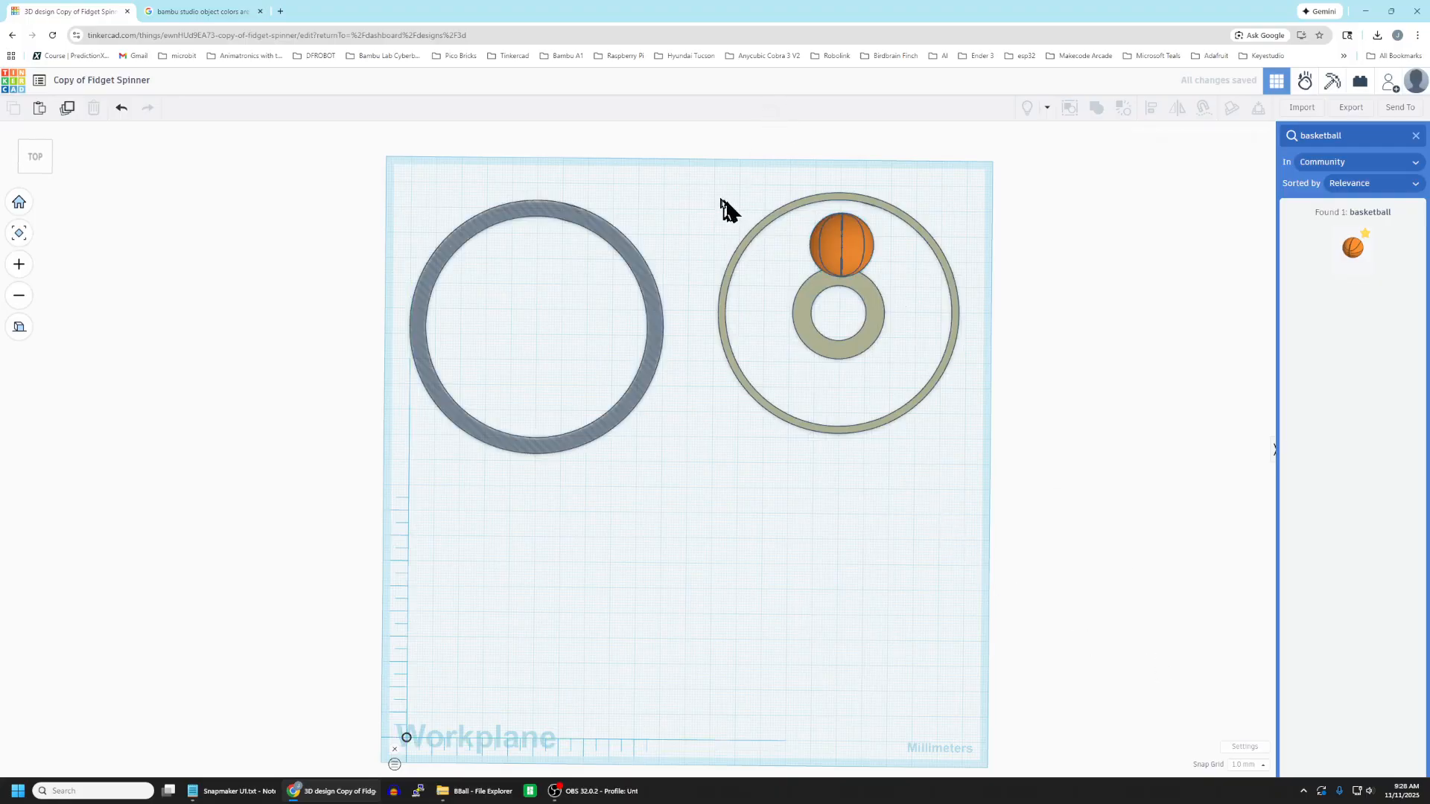
Step: Try to align the basketball and the ring set to their shared centre across the width
drag(709, 183, 991, 469)
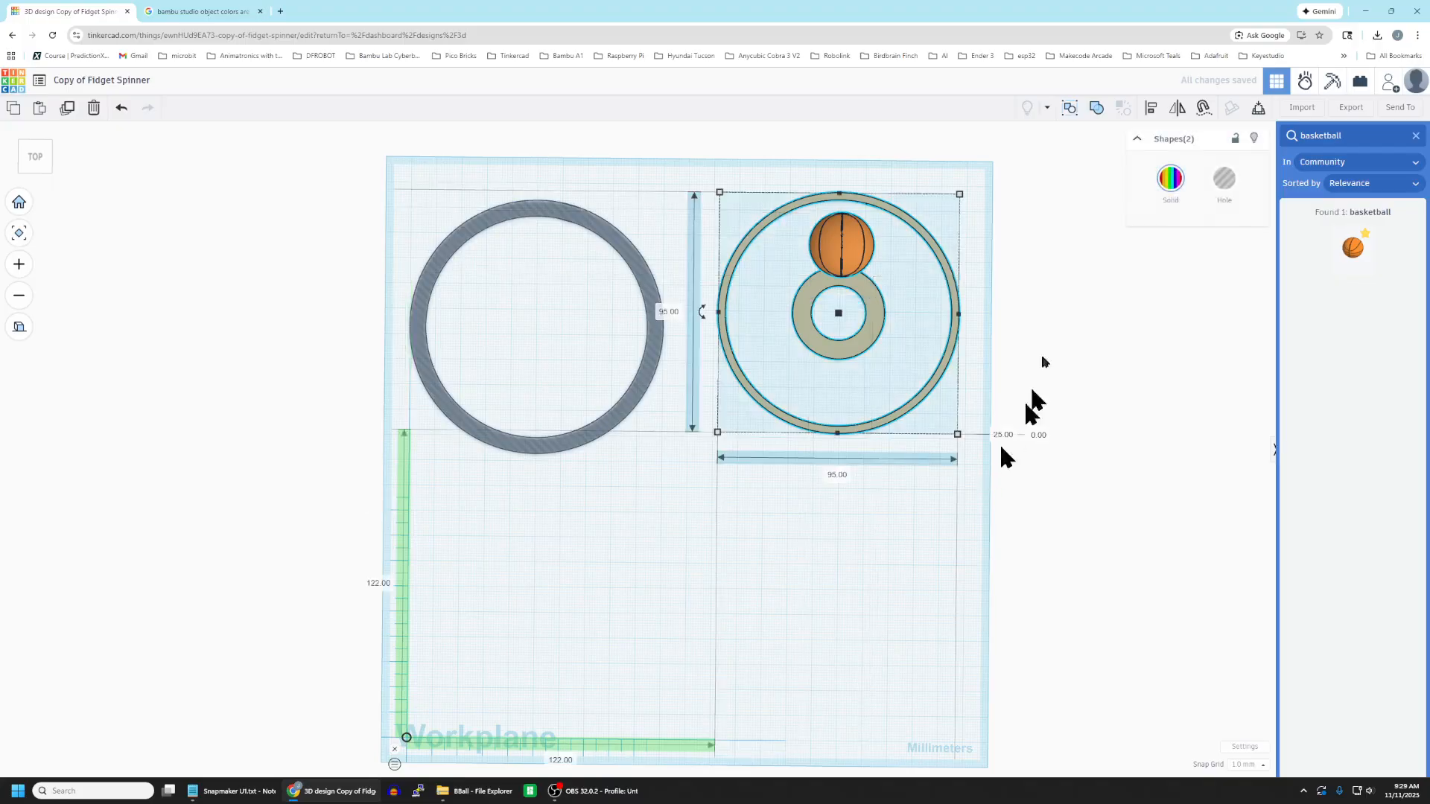
click(1148, 111)
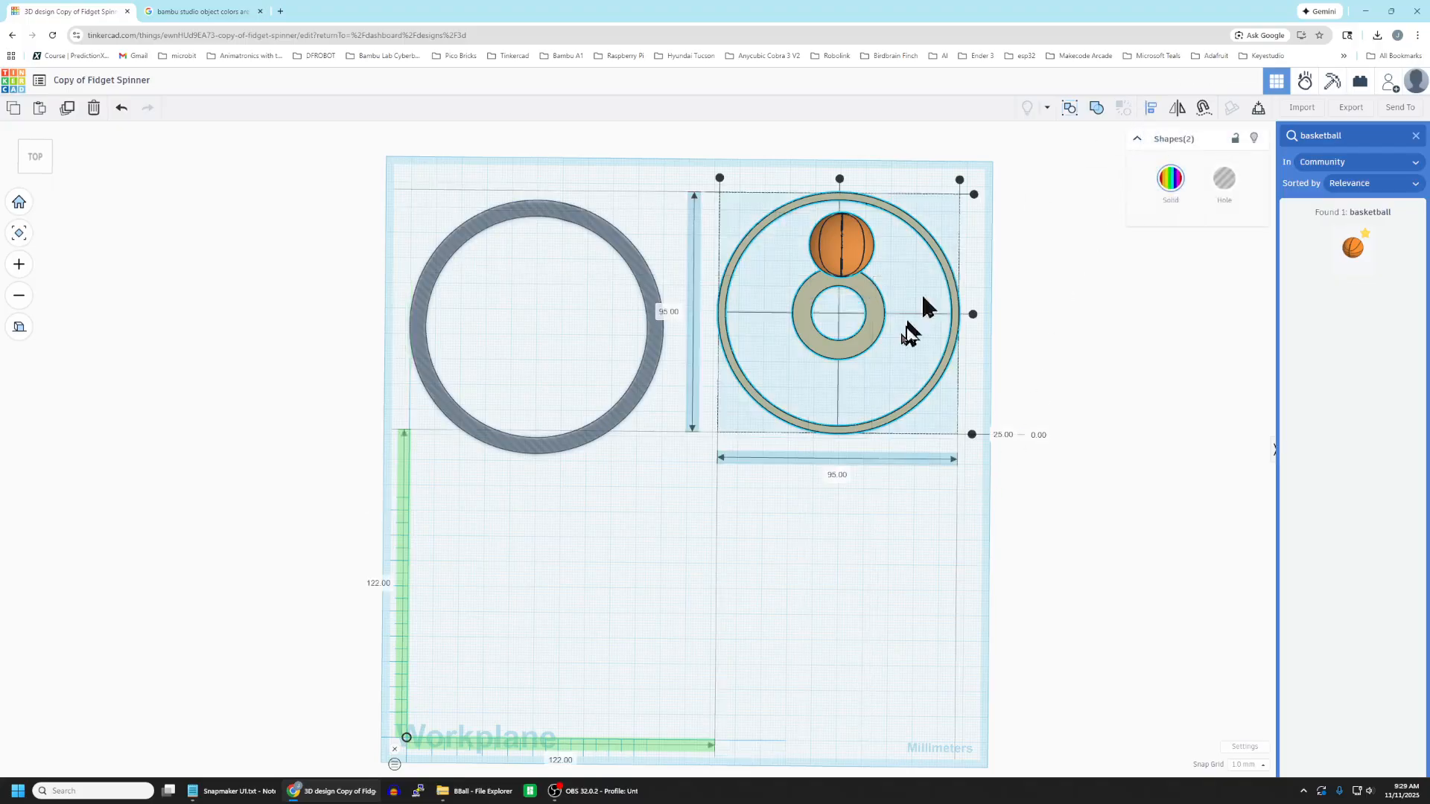
click(837, 173)
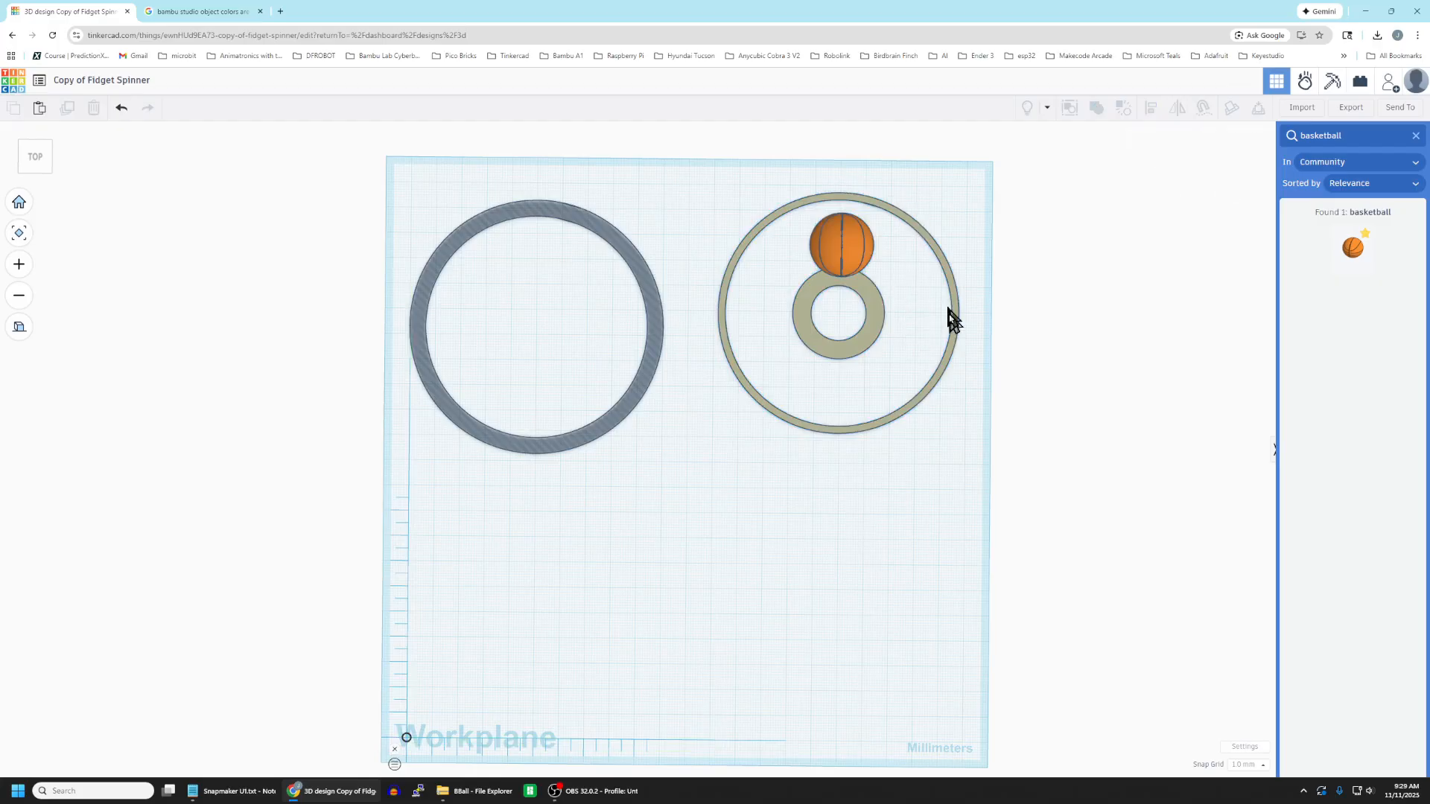
Step: Nudge the basketball about 2 mm away from the hub toward the outer ring
click(846, 241)
key(Up)
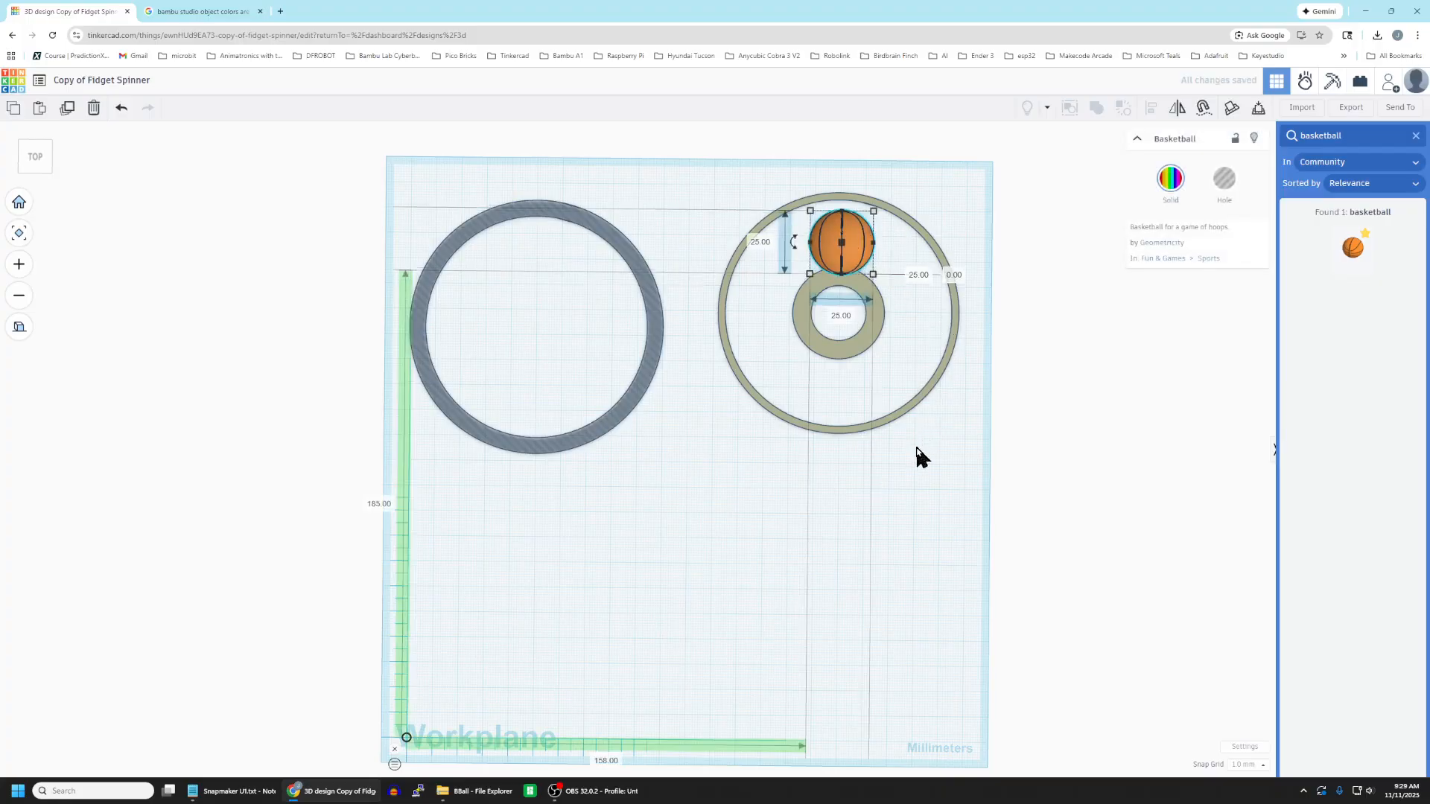
click(913, 504)
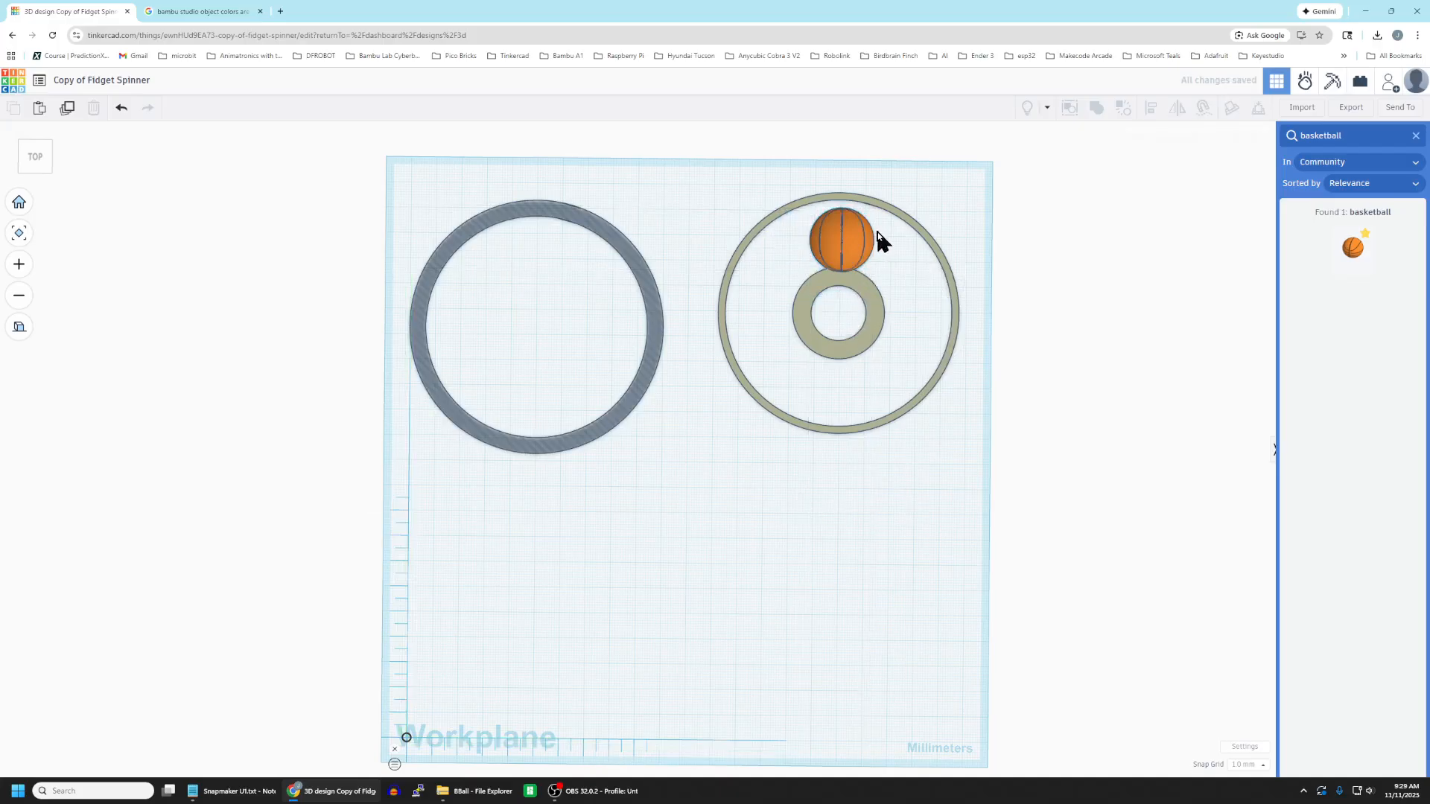
Step: Align the basketball and the ring set to their shared centre across the width
right_drag(844, 612, 879, 584)
drag(713, 194, 965, 435)
click(1151, 109)
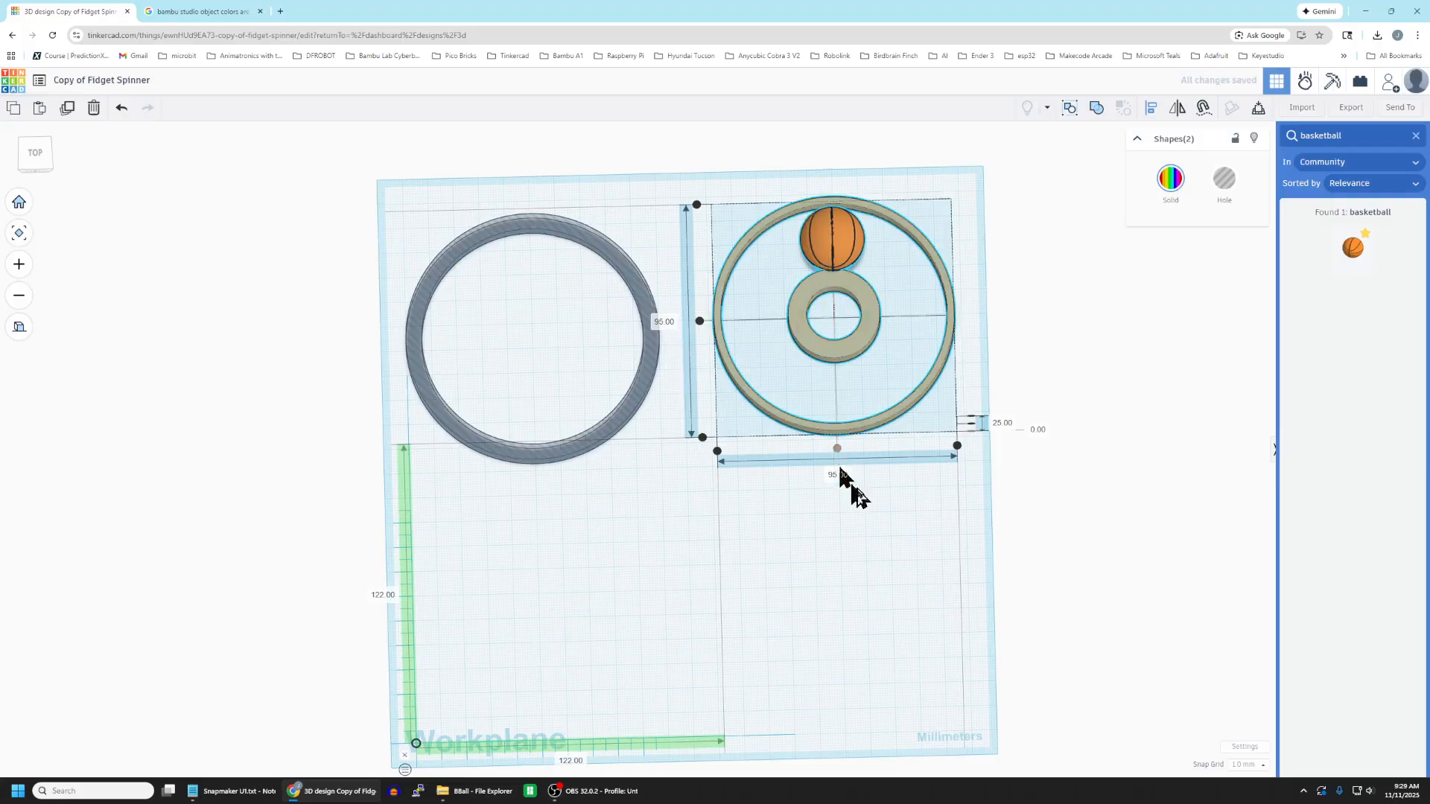
click(904, 527)
right_drag(903, 527, 872, 496)
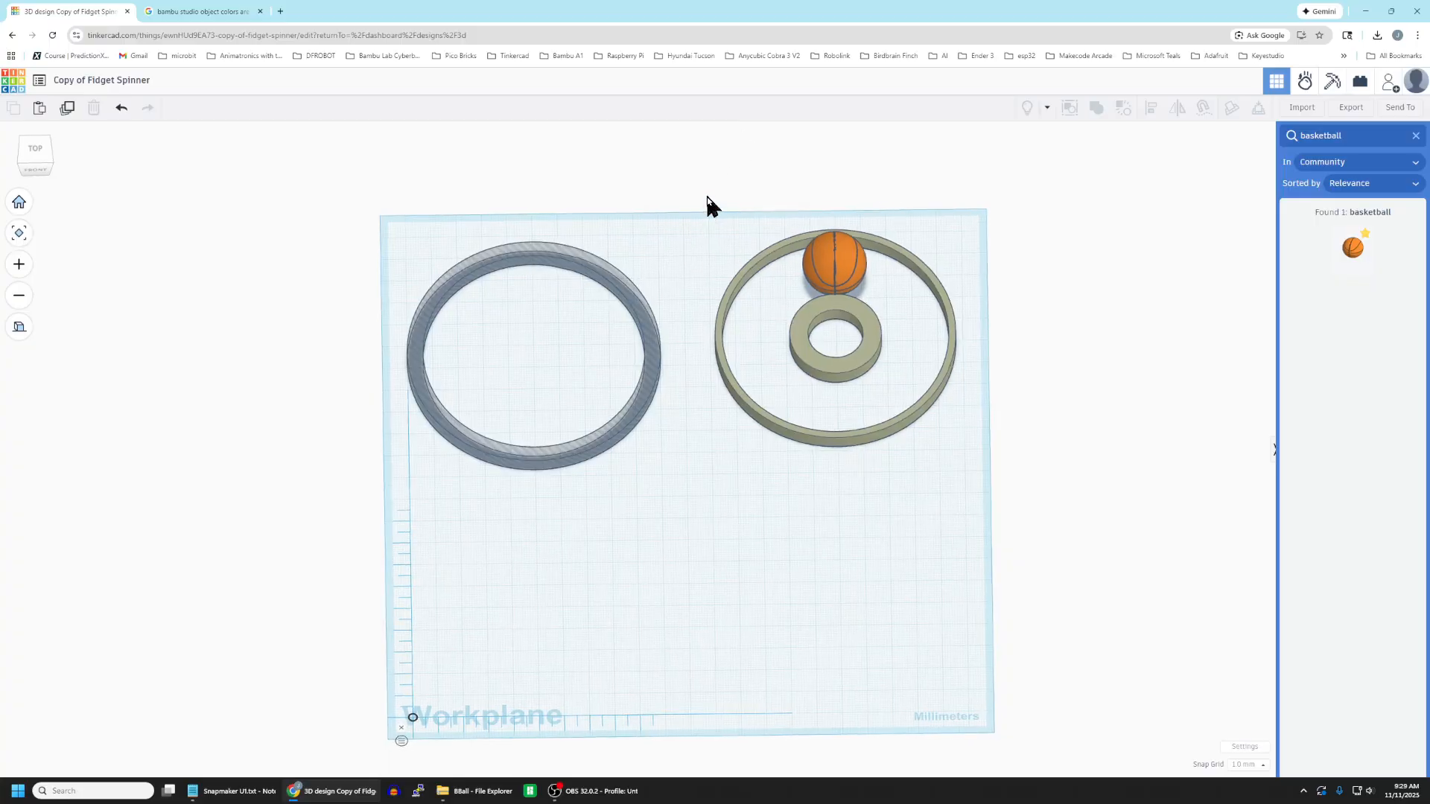
drag(752, 211, 982, 465)
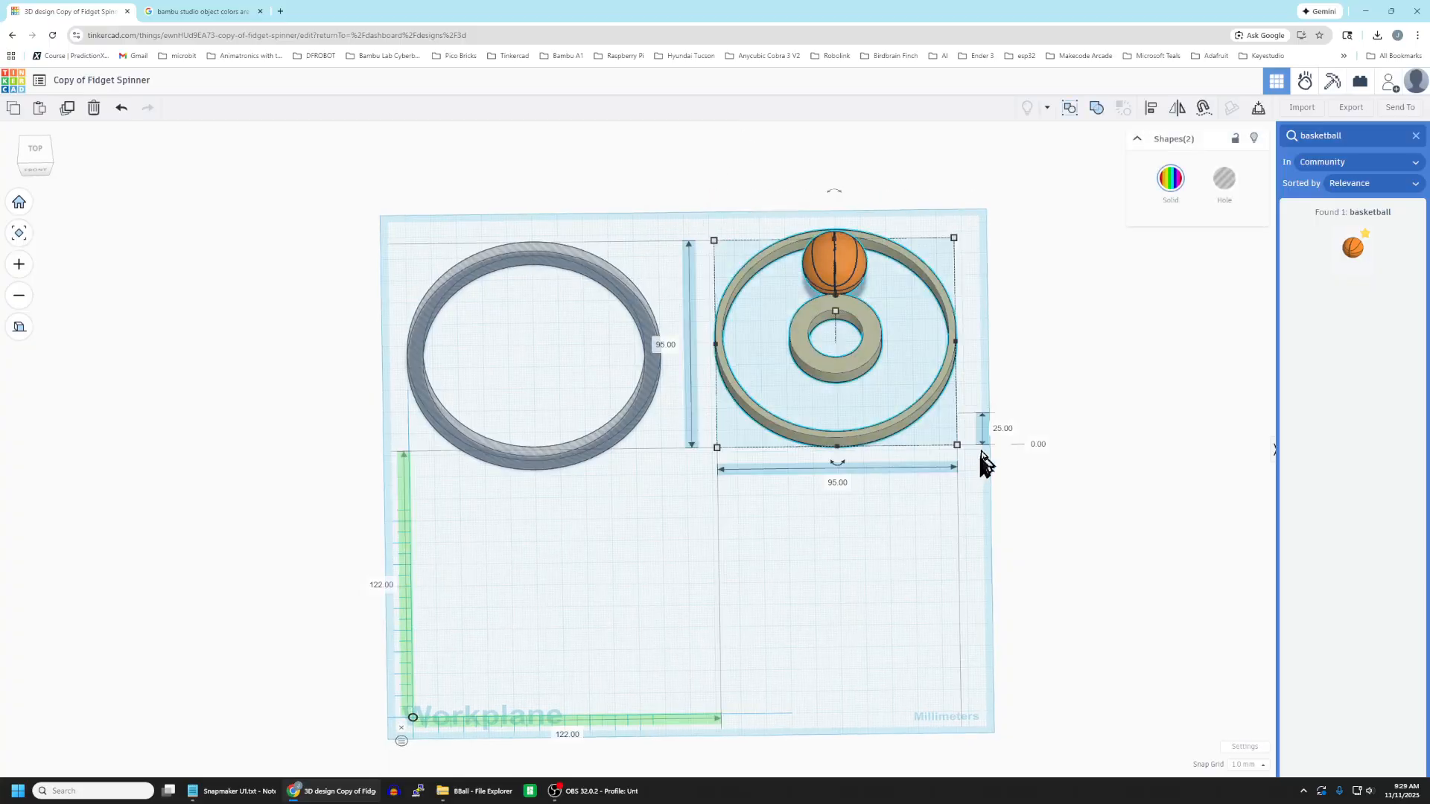
click(1152, 110)
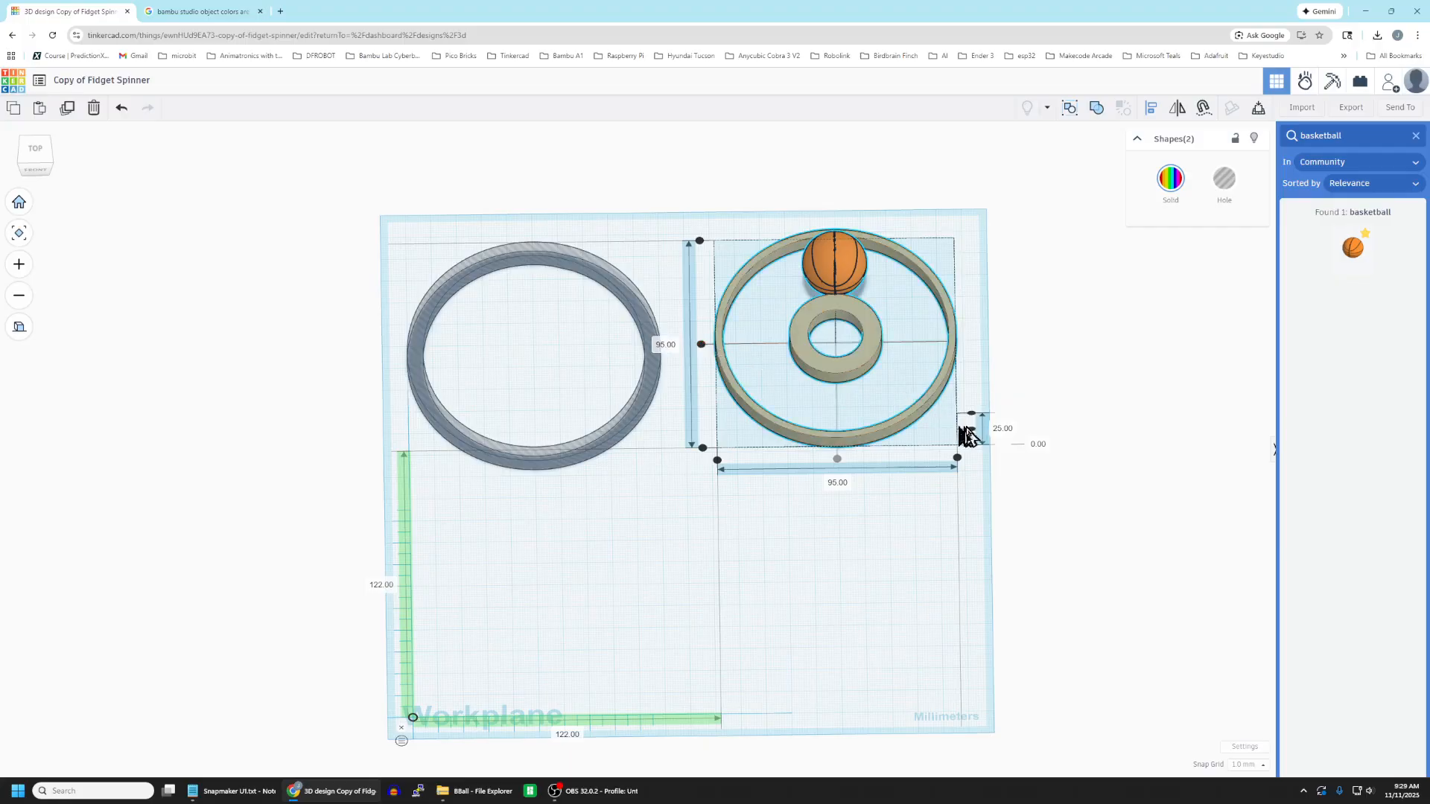
click(837, 461)
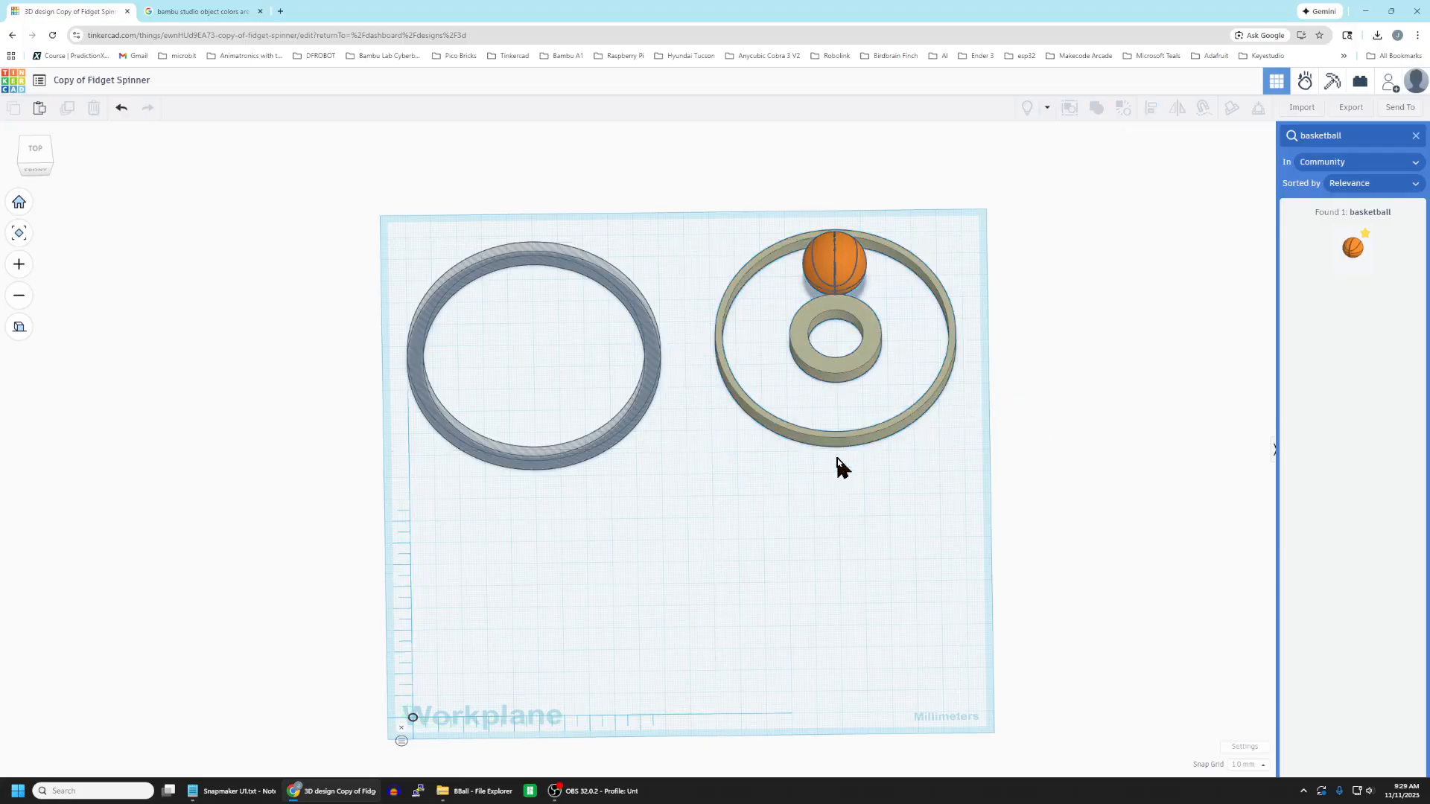
Step: Align the basketball and the ring set at the middle of their heights
drag(722, 202, 1002, 527)
click(1151, 107)
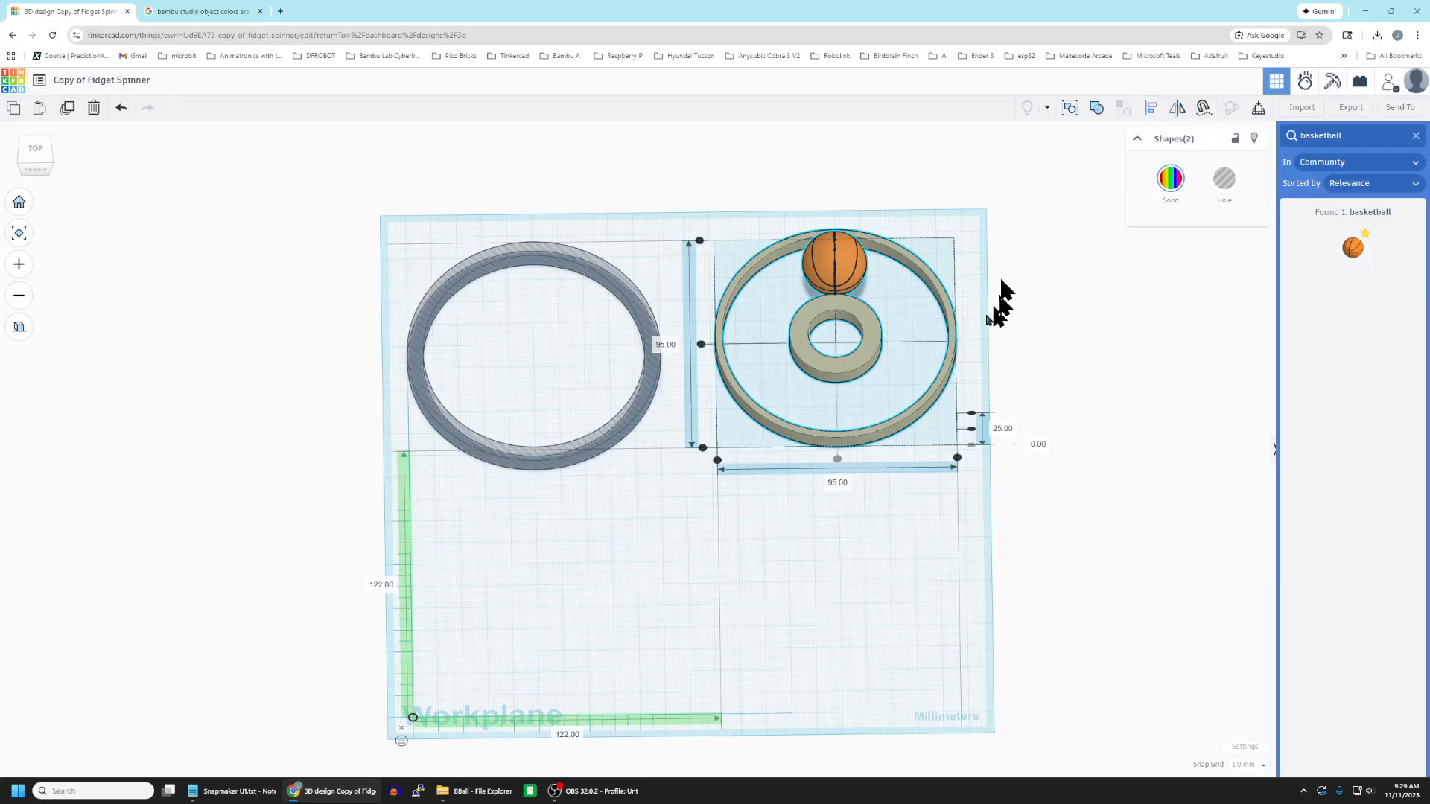
click(972, 431)
right_drag(873, 571, 868, 543)
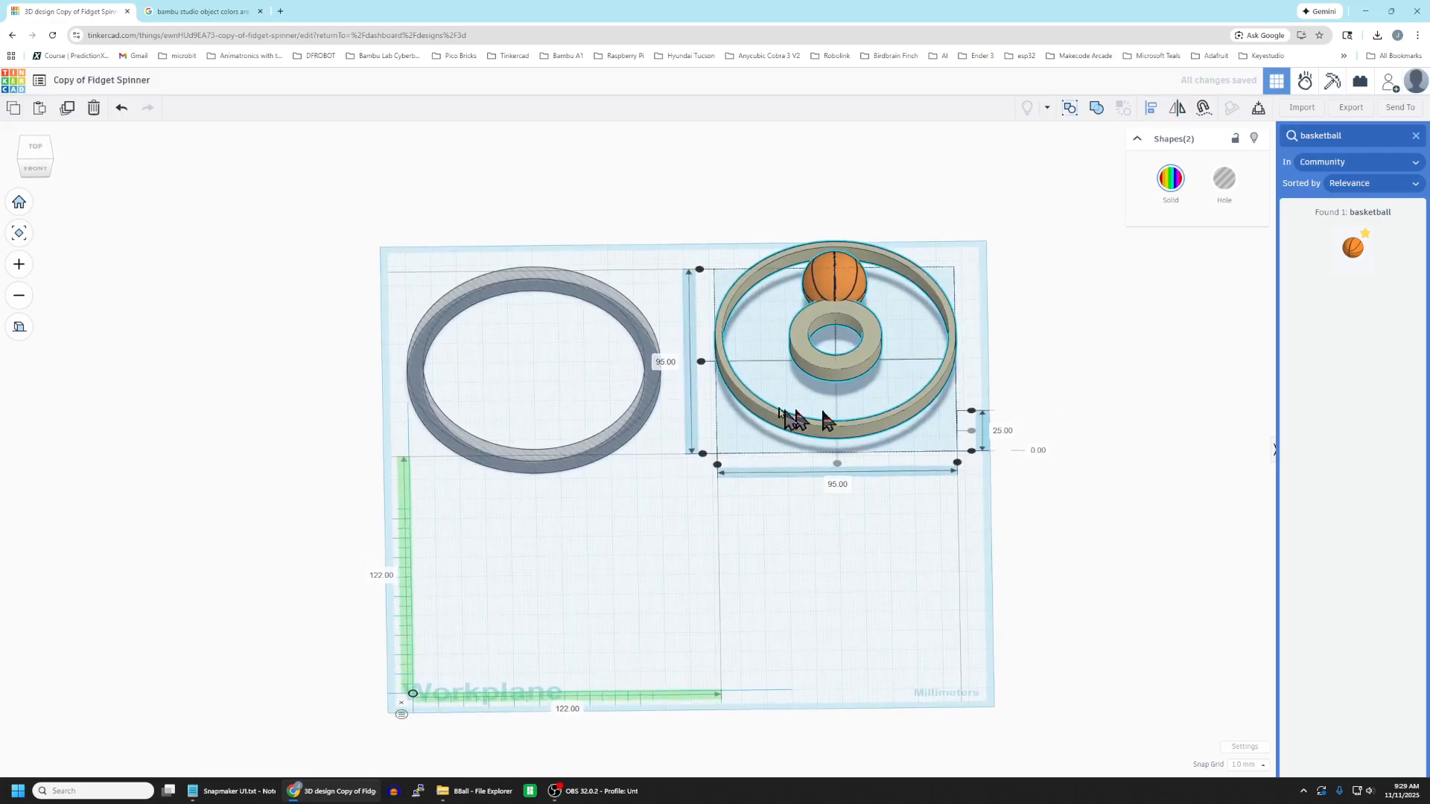
Step: Align the basketball and ring set to their front-to-back centre, and undo that alignment
click(701, 361)
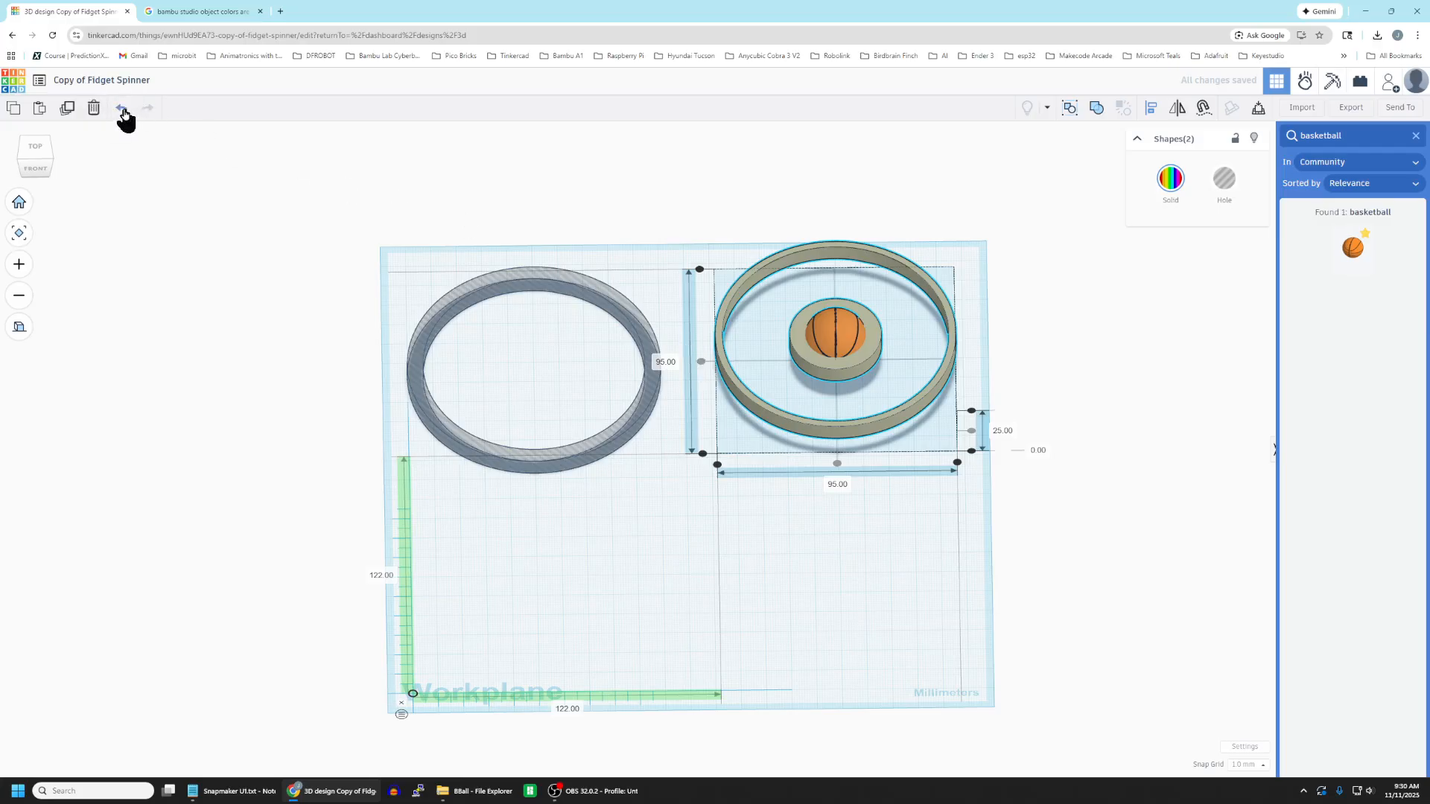
click(122, 107)
right_drag(891, 549, 891, 645)
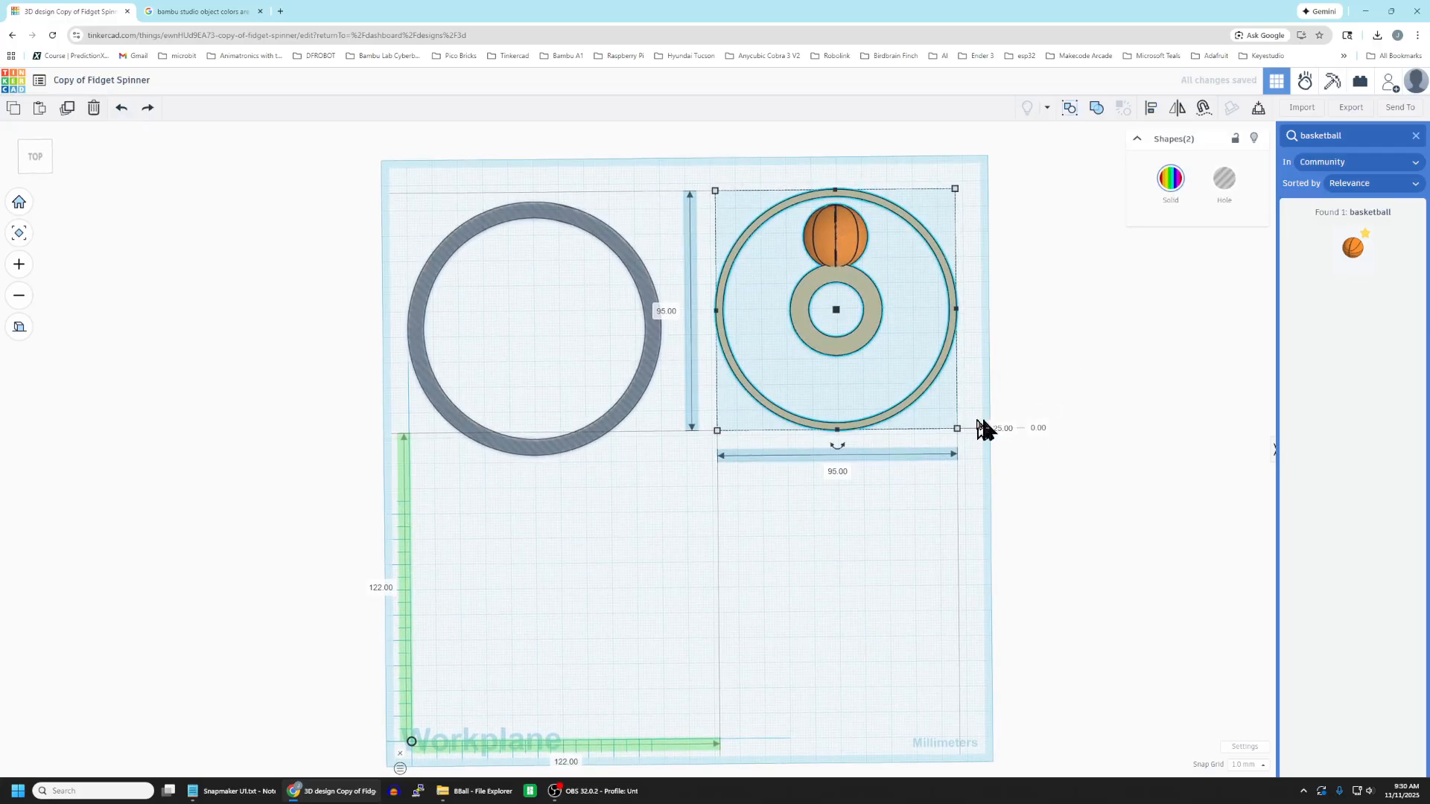
Step: Duplicate the basketball in place and set the snap grid to 5.0 mm
scroll(927, 511, up, 5)
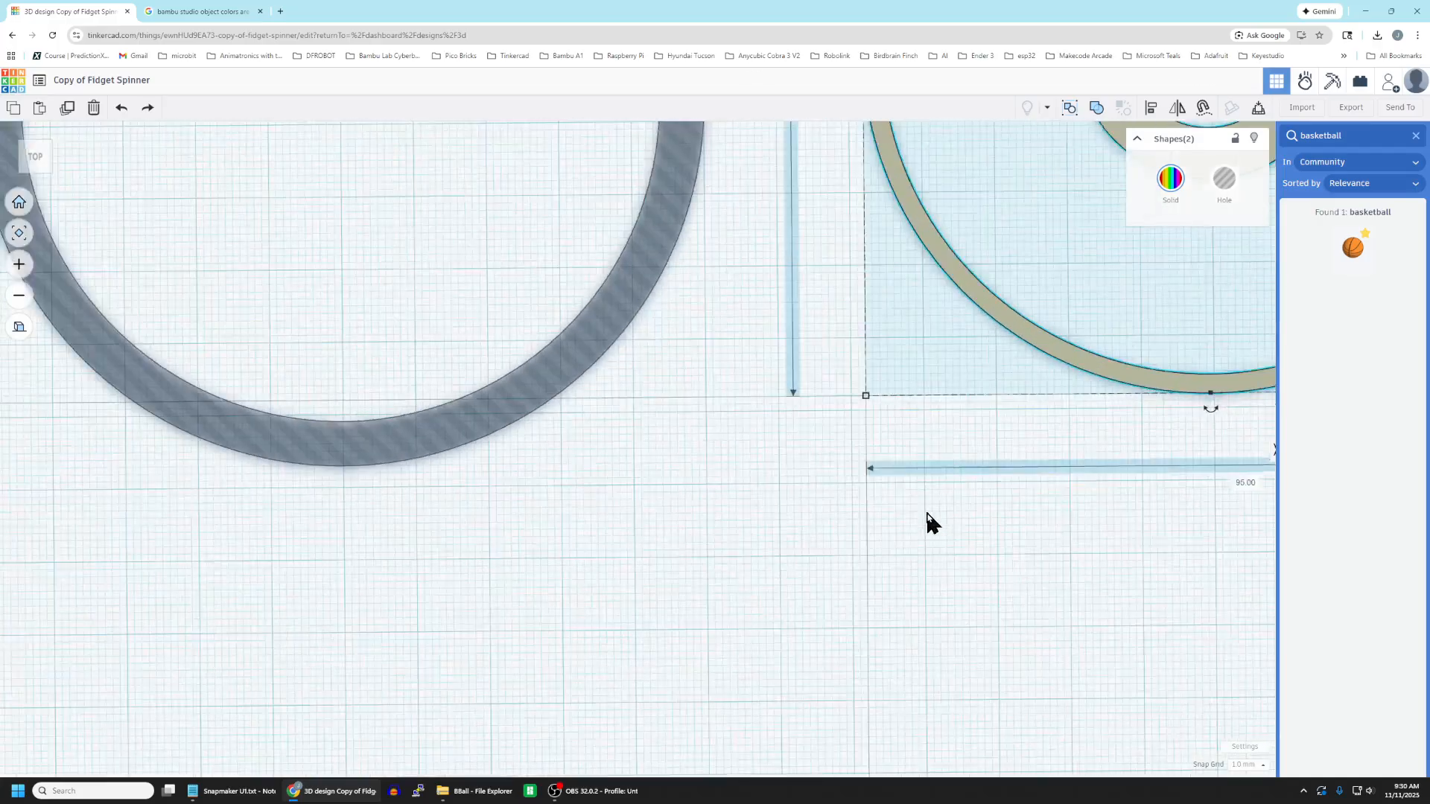
scroll(927, 510, down, 2)
scroll(979, 525, down, 8)
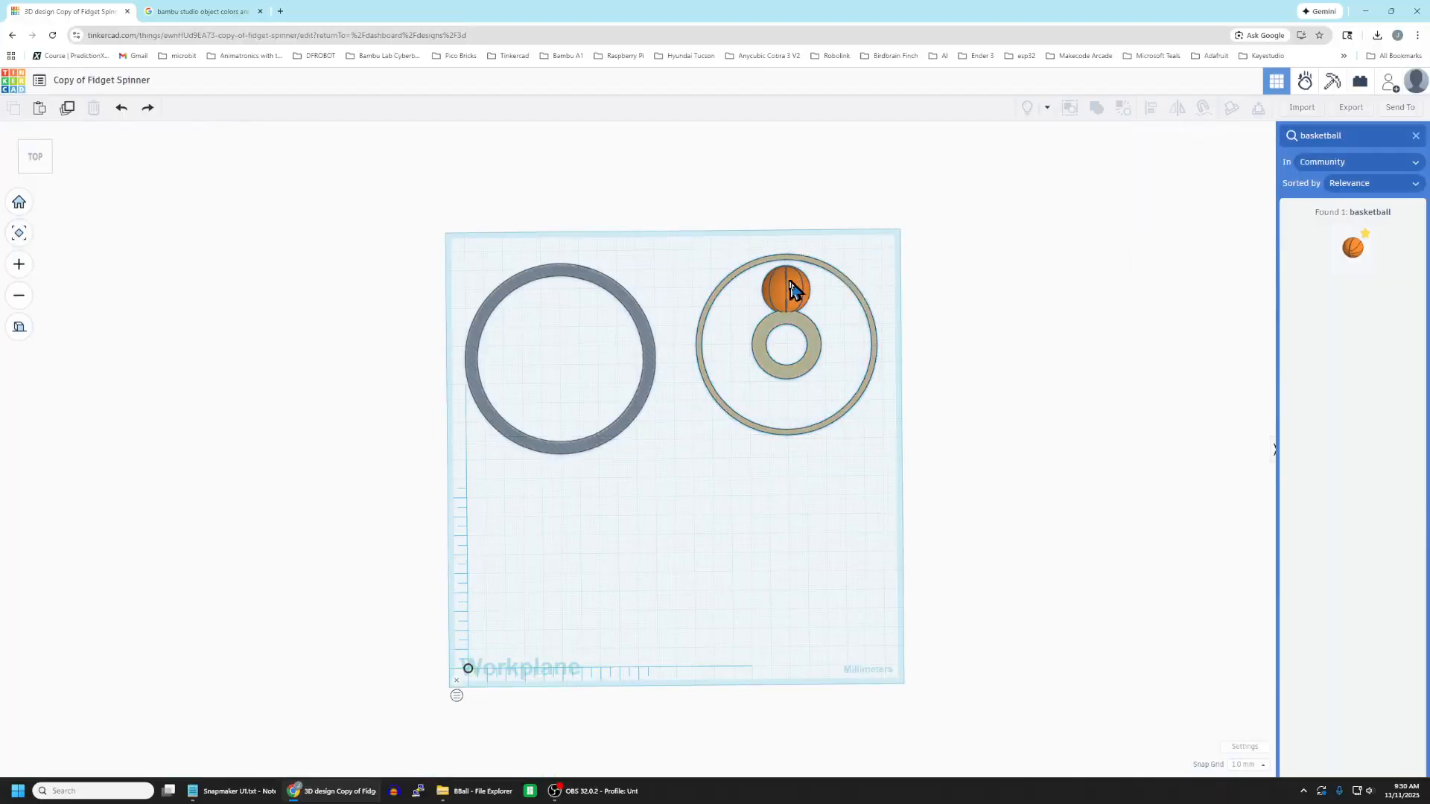
click(791, 289)
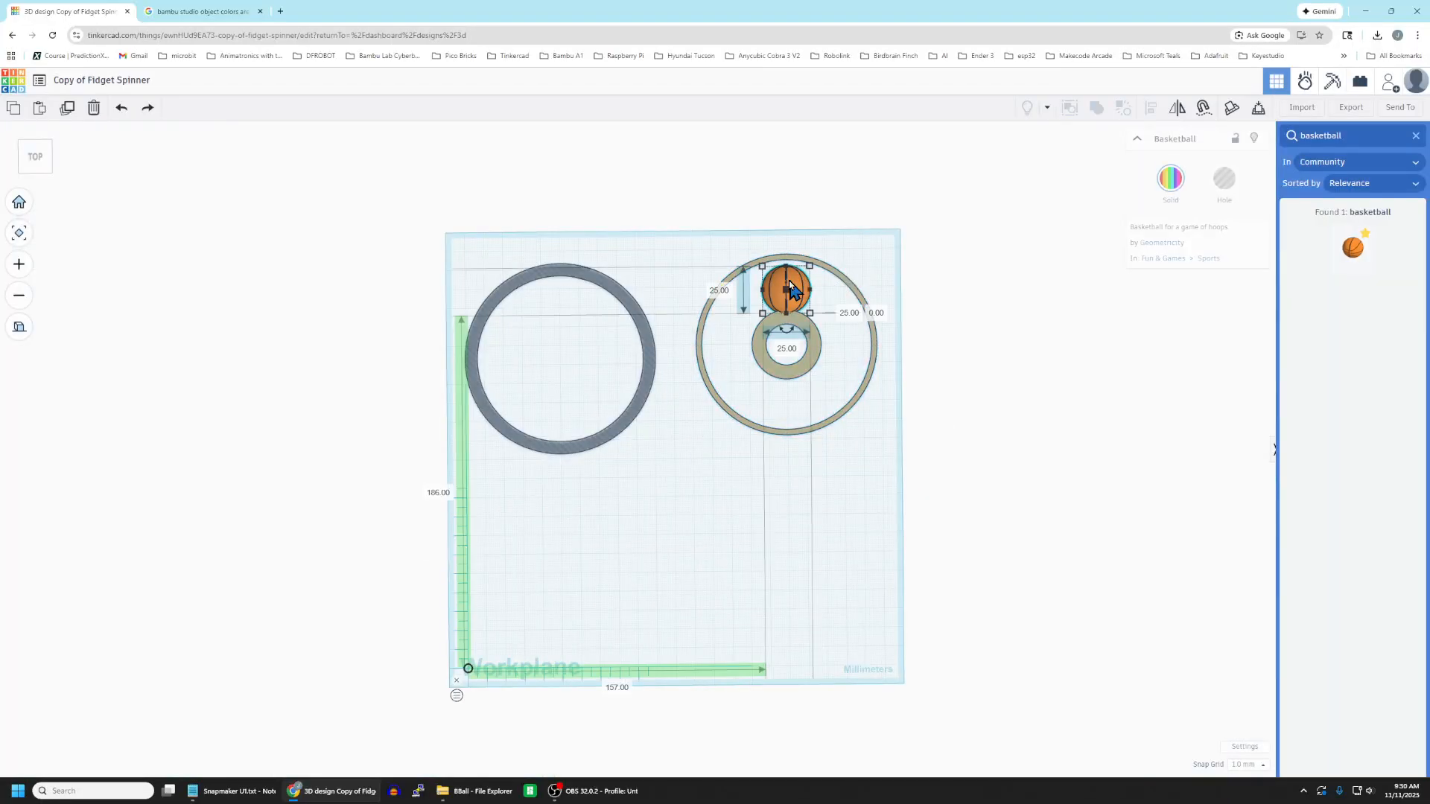
click(69, 109)
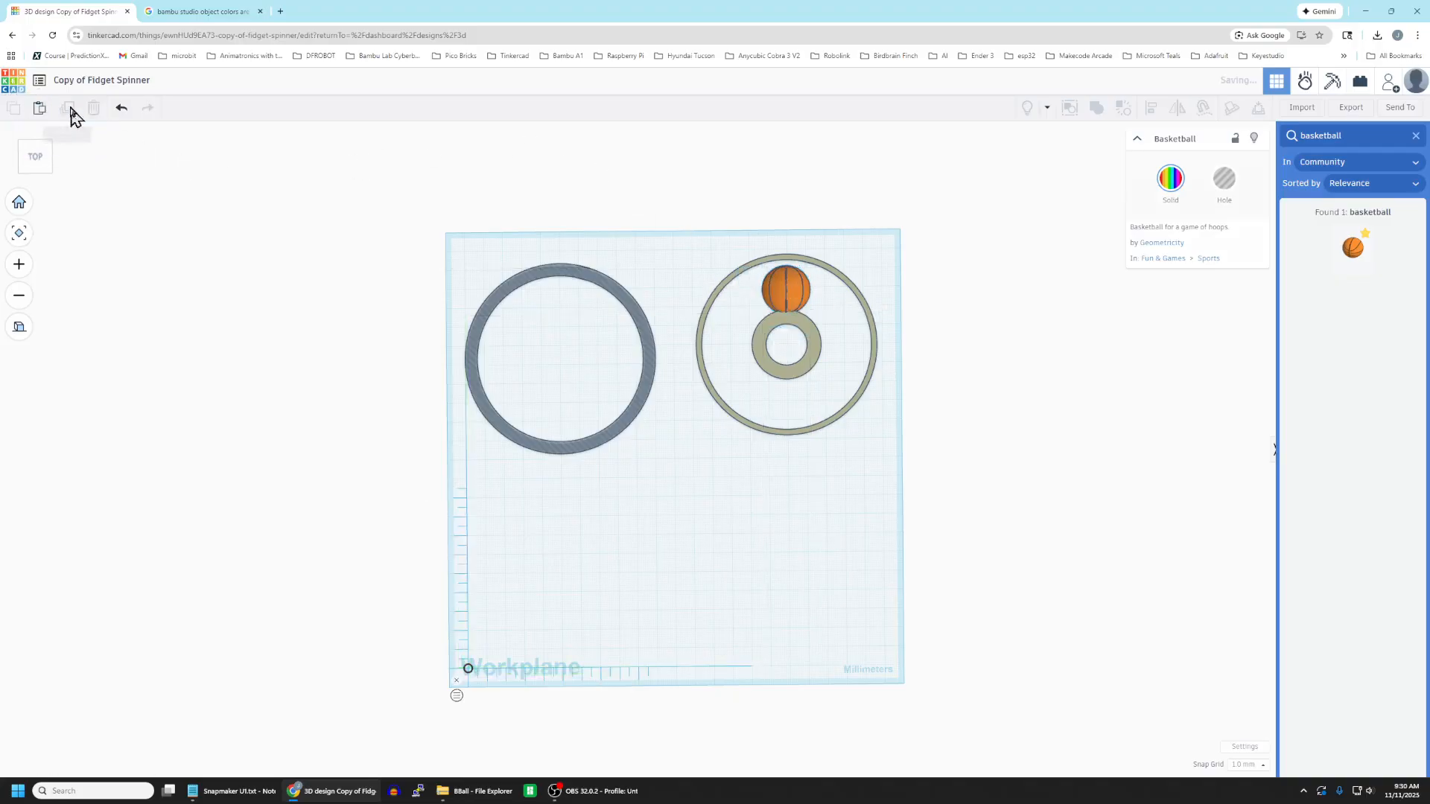
click(1248, 767)
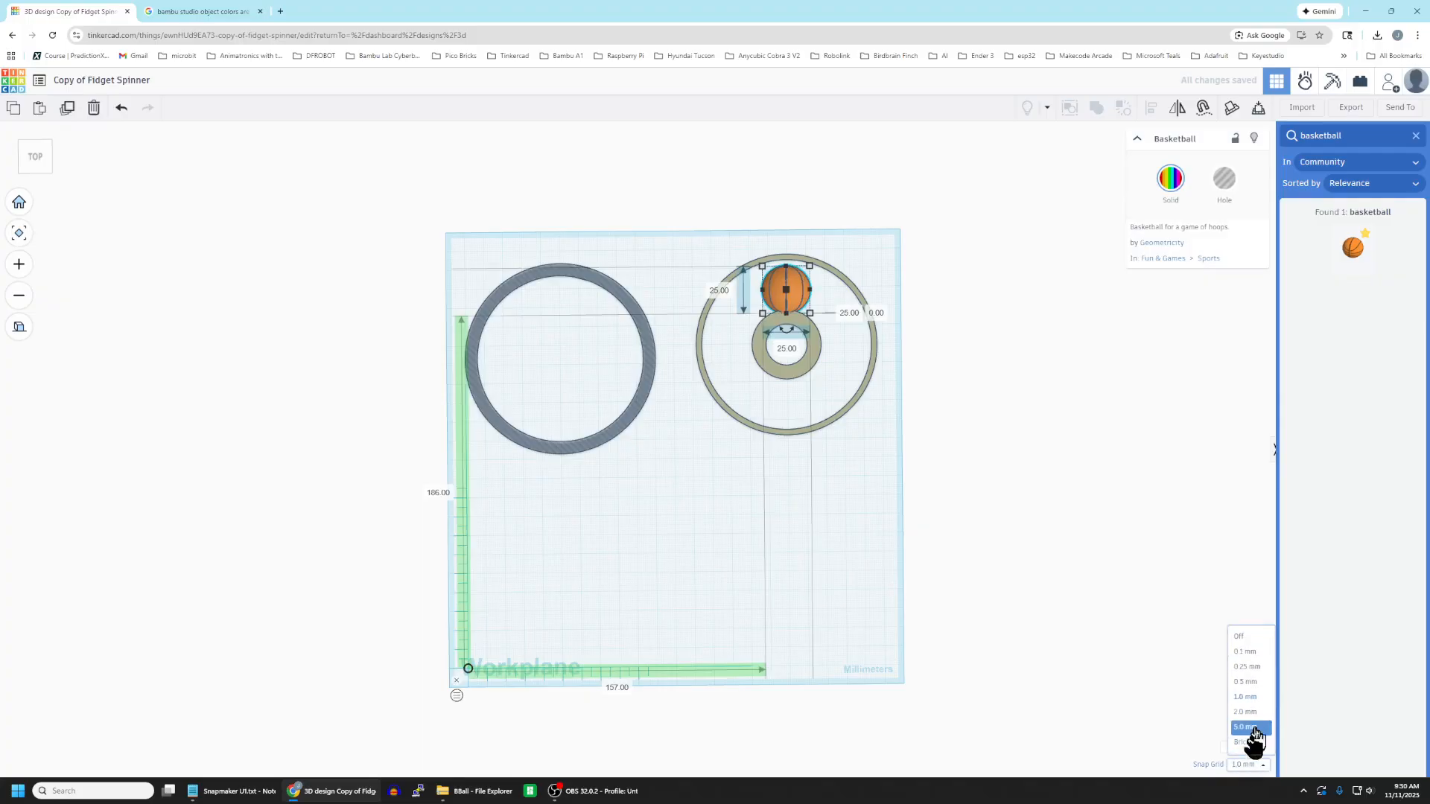
click(1252, 727)
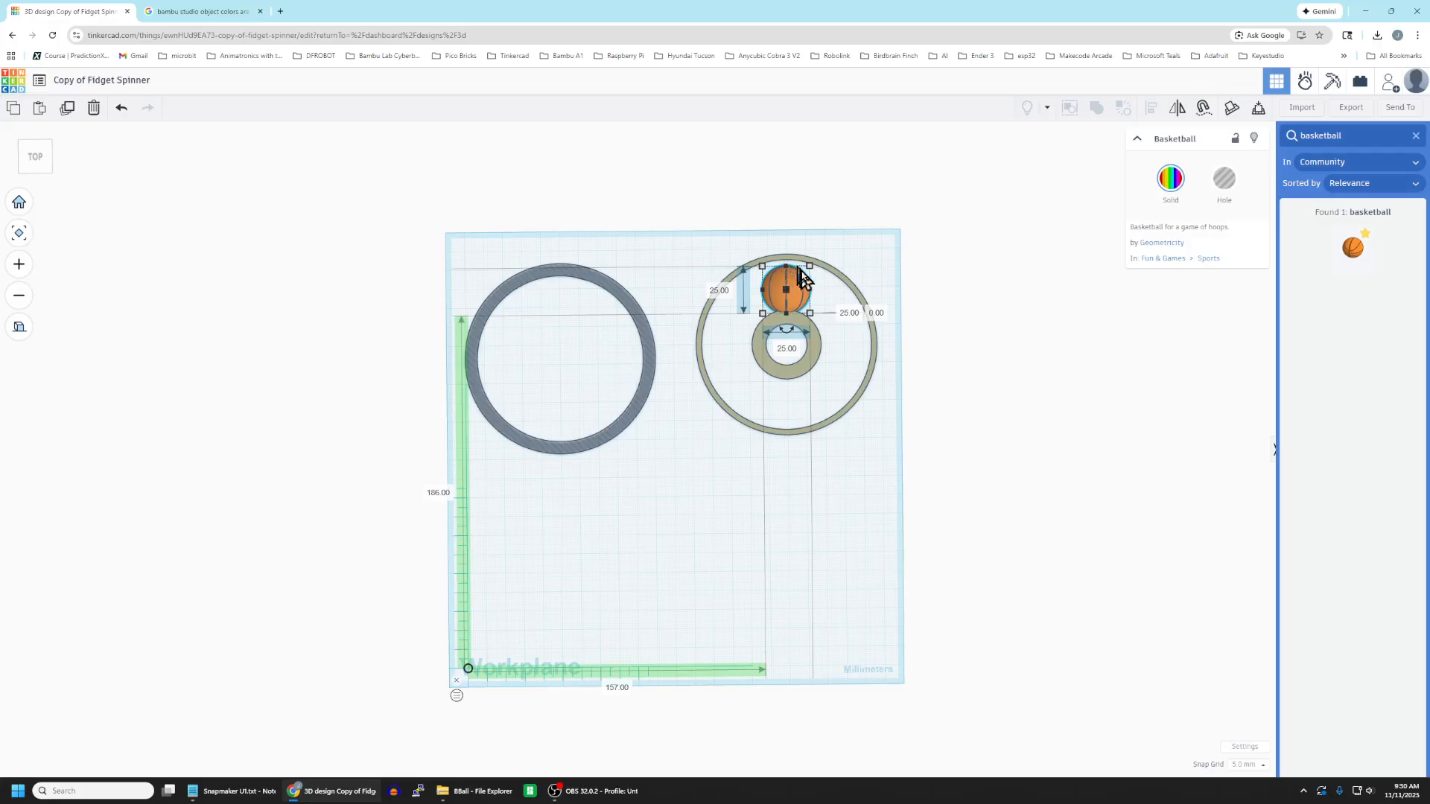
Step: Move the duplicated basketball 40 mm straight back, beyond the outer ring and off the workplane edge
key(ctrl+d)
key(Up)
key(Up)
key(Up)
key(Up)
key(Up)
key(Up)
key(Up)
key(Up)
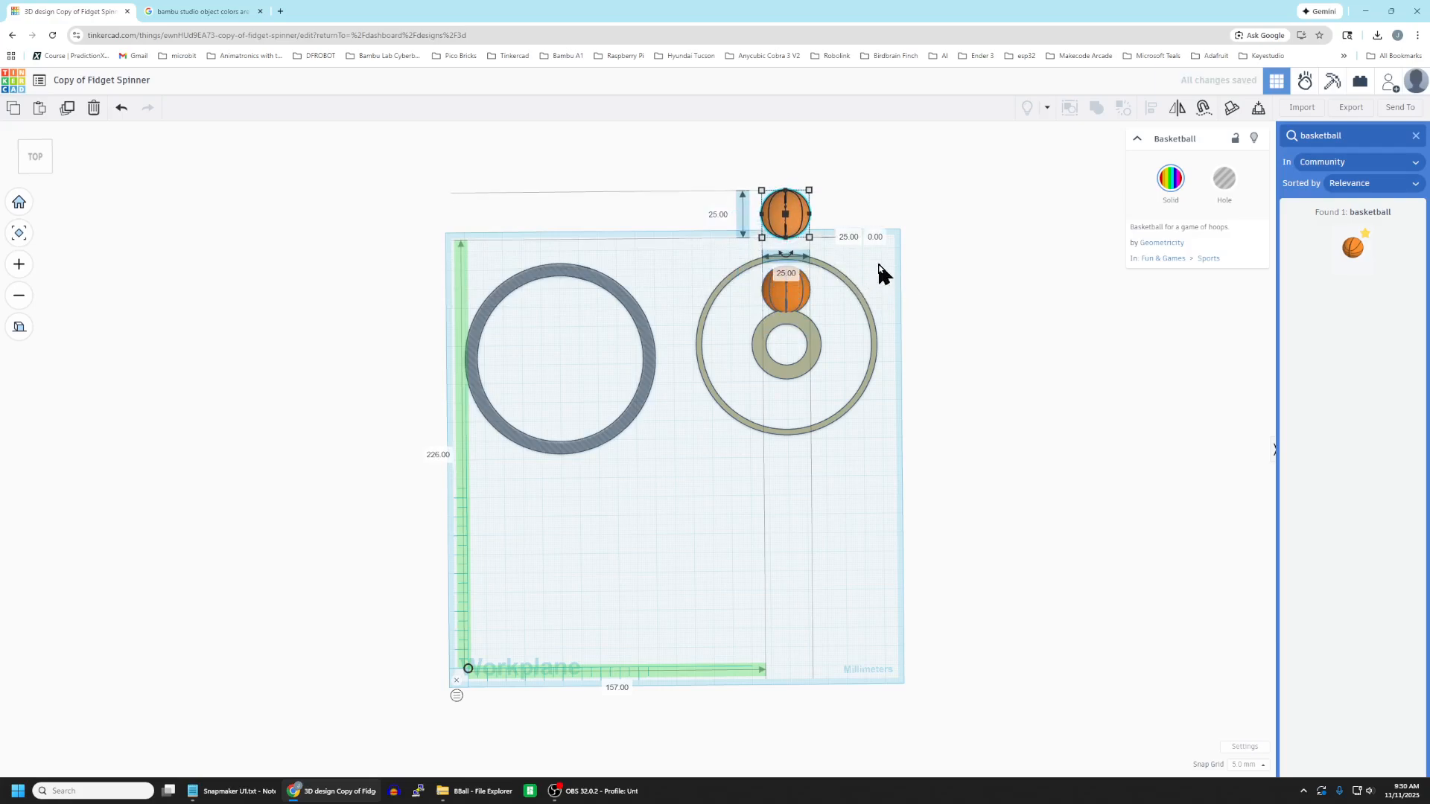
click(879, 259)
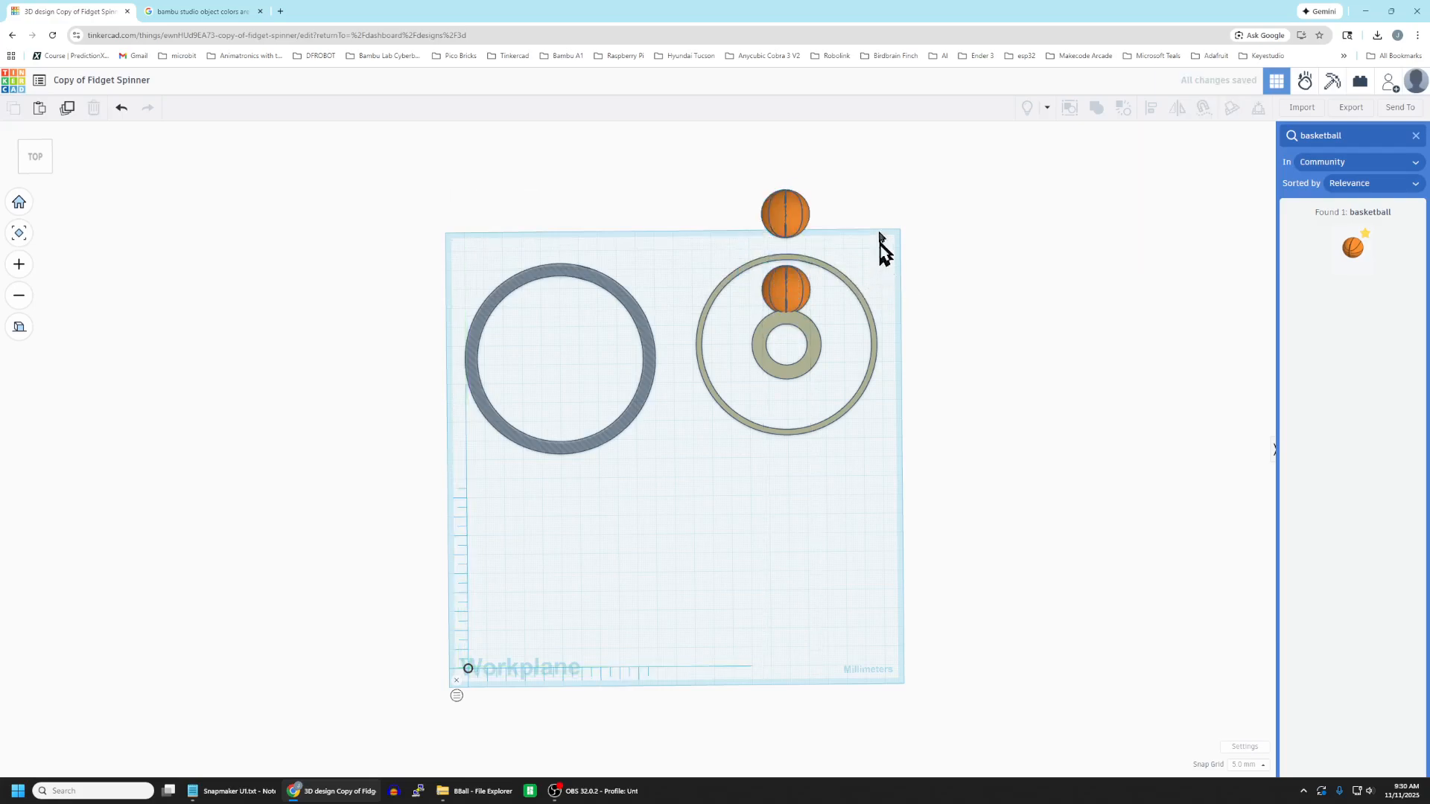
Step: Make further in-place duplicates of the spare basketball outside the workplane
click(792, 215)
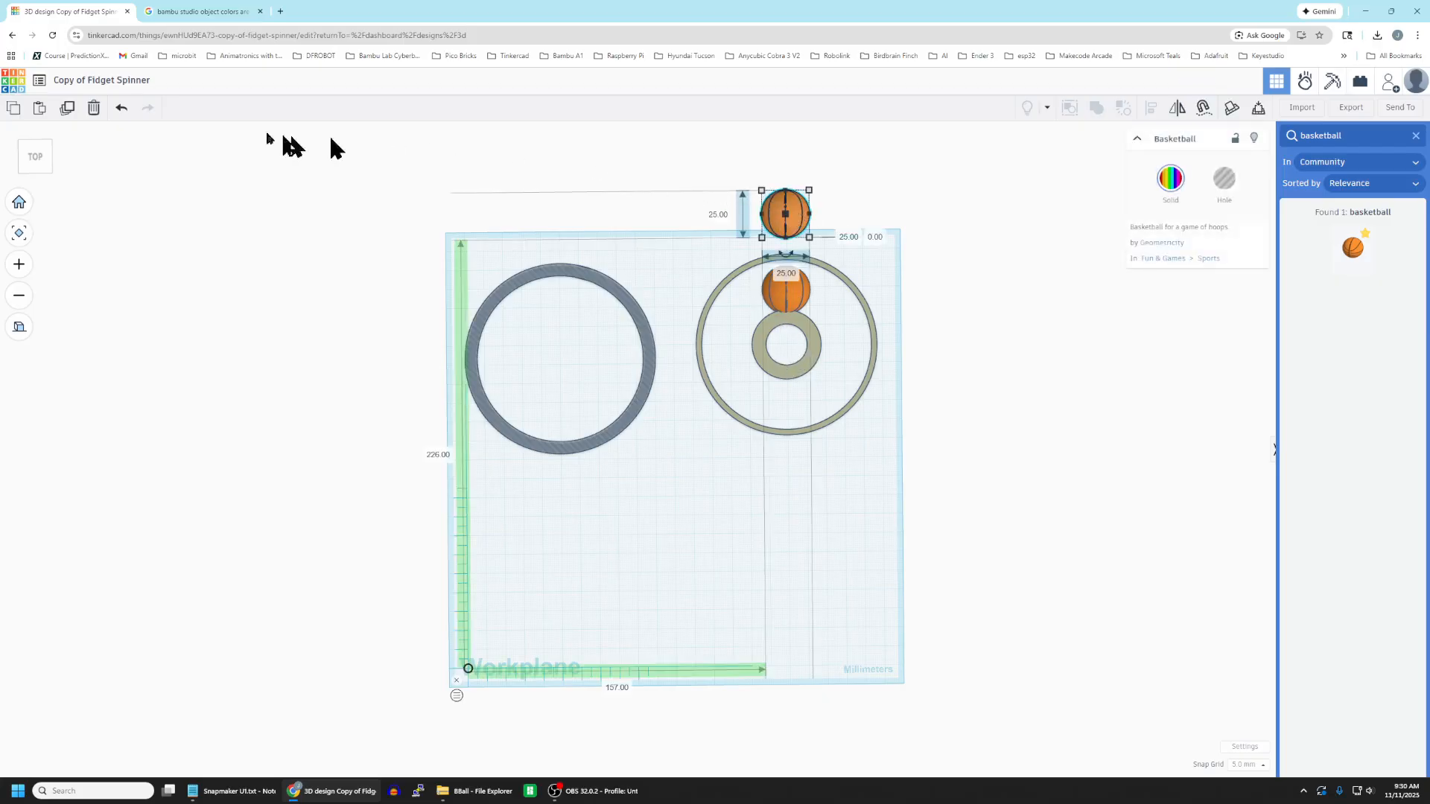
click(69, 110)
click(71, 111)
click(70, 112)
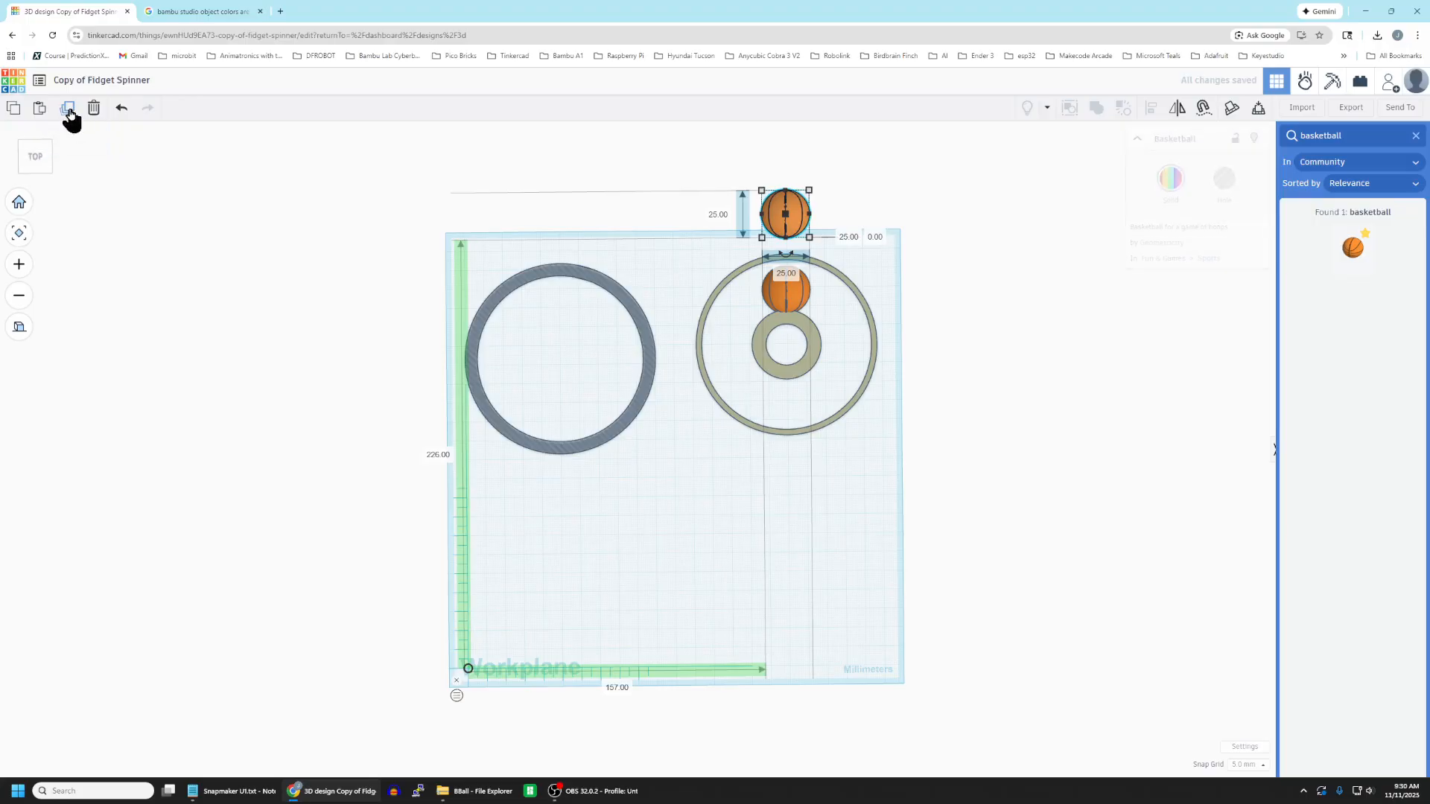
click(70, 111)
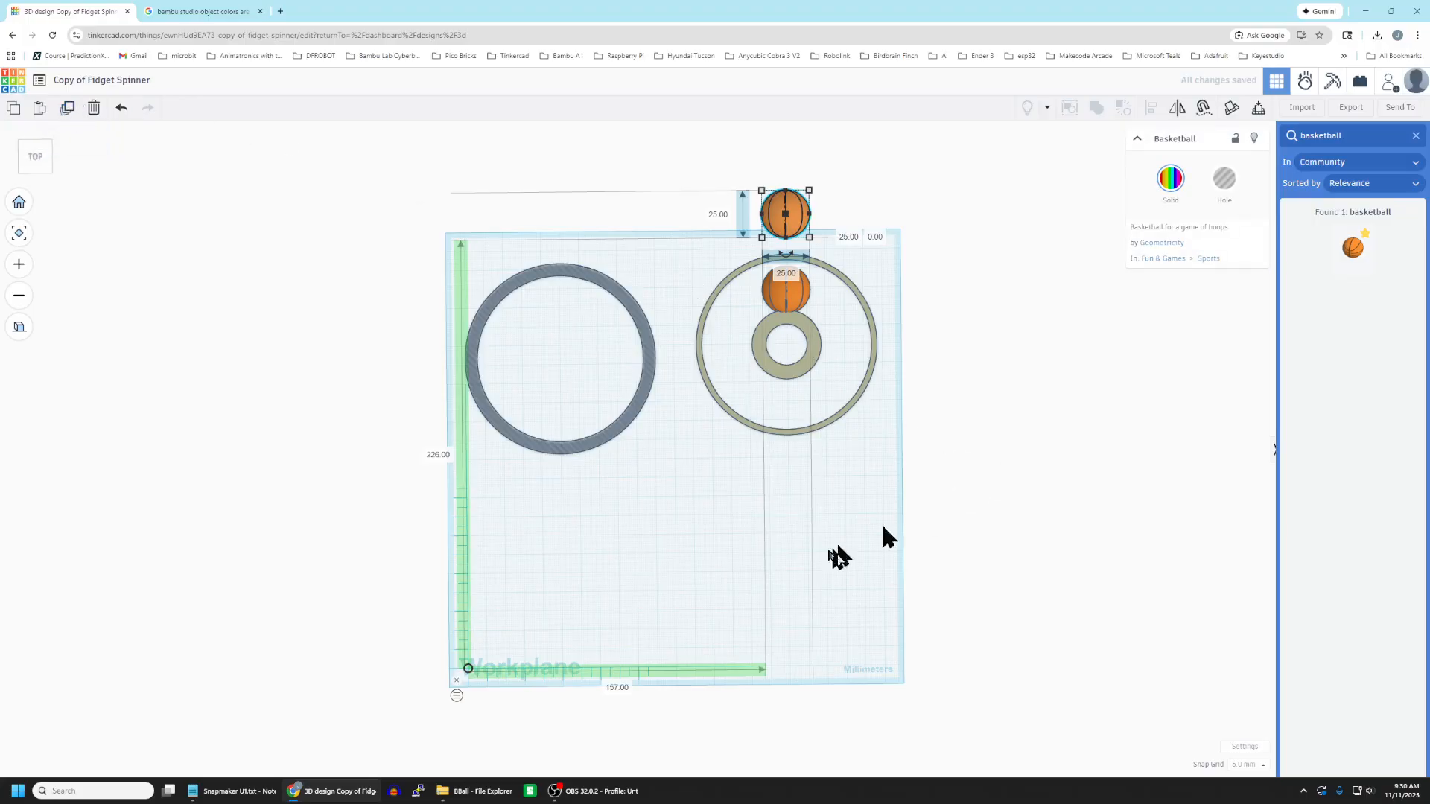
click(831, 547)
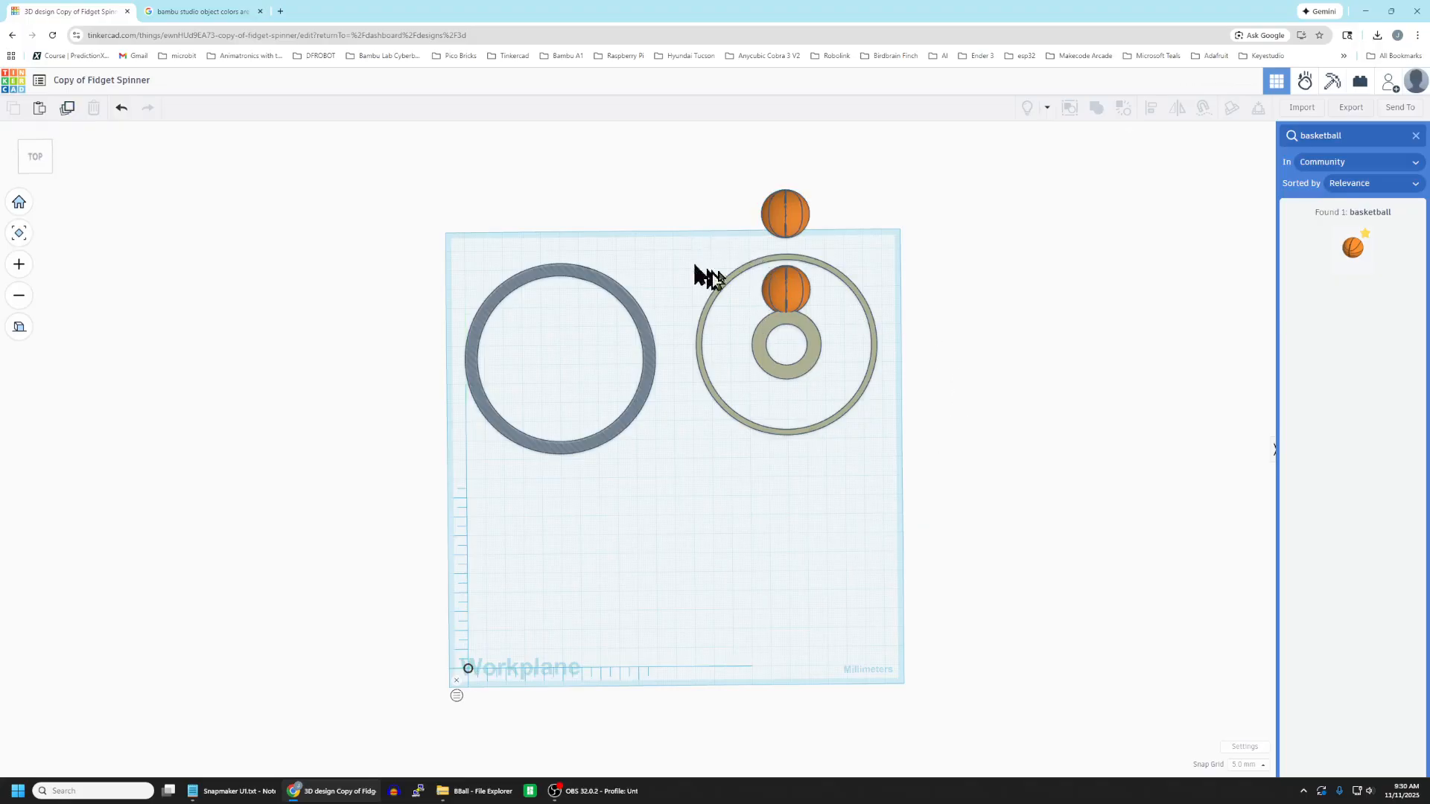
Step: Combine the ring set and the basketball inside it into one Union group
drag(704, 247, 896, 463)
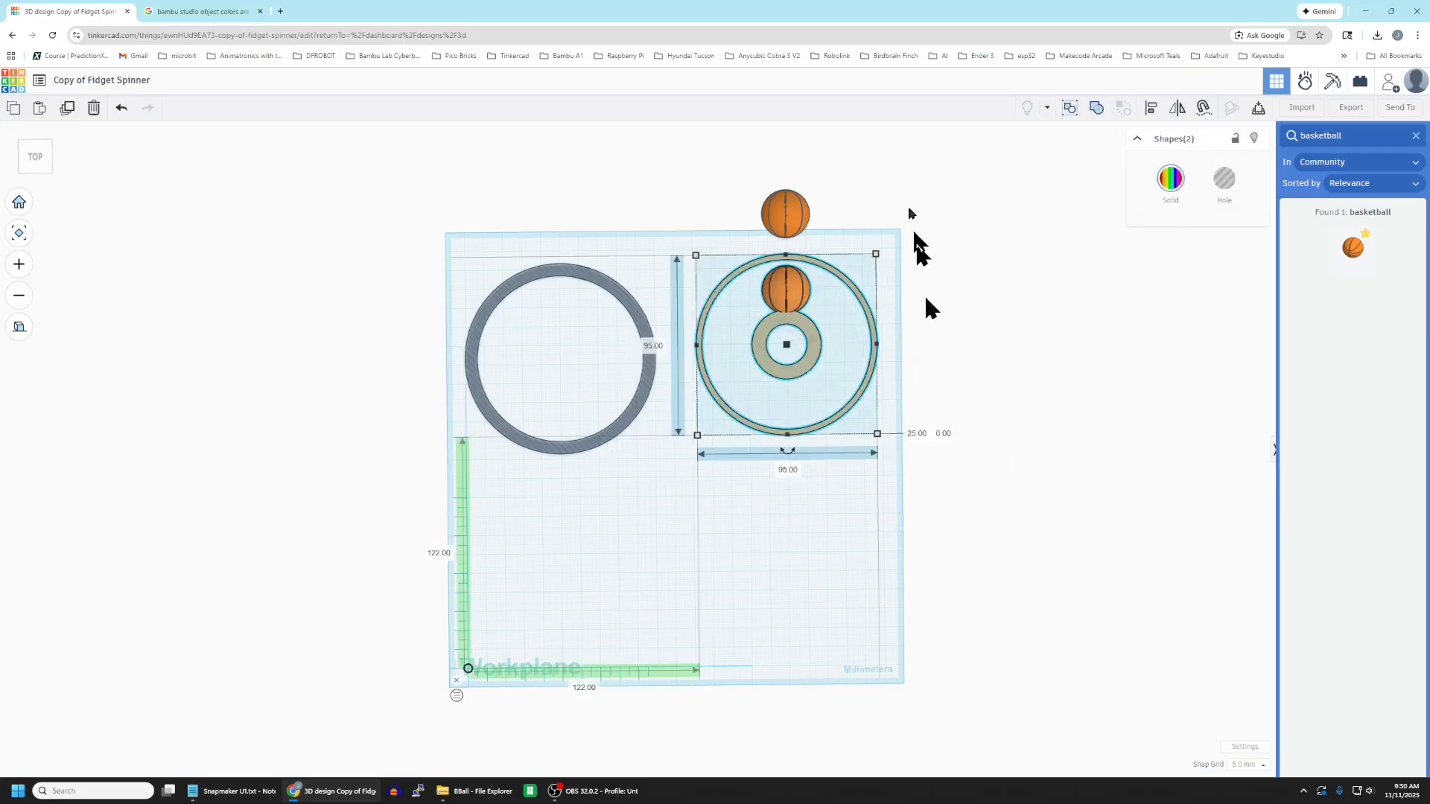
click(1096, 109)
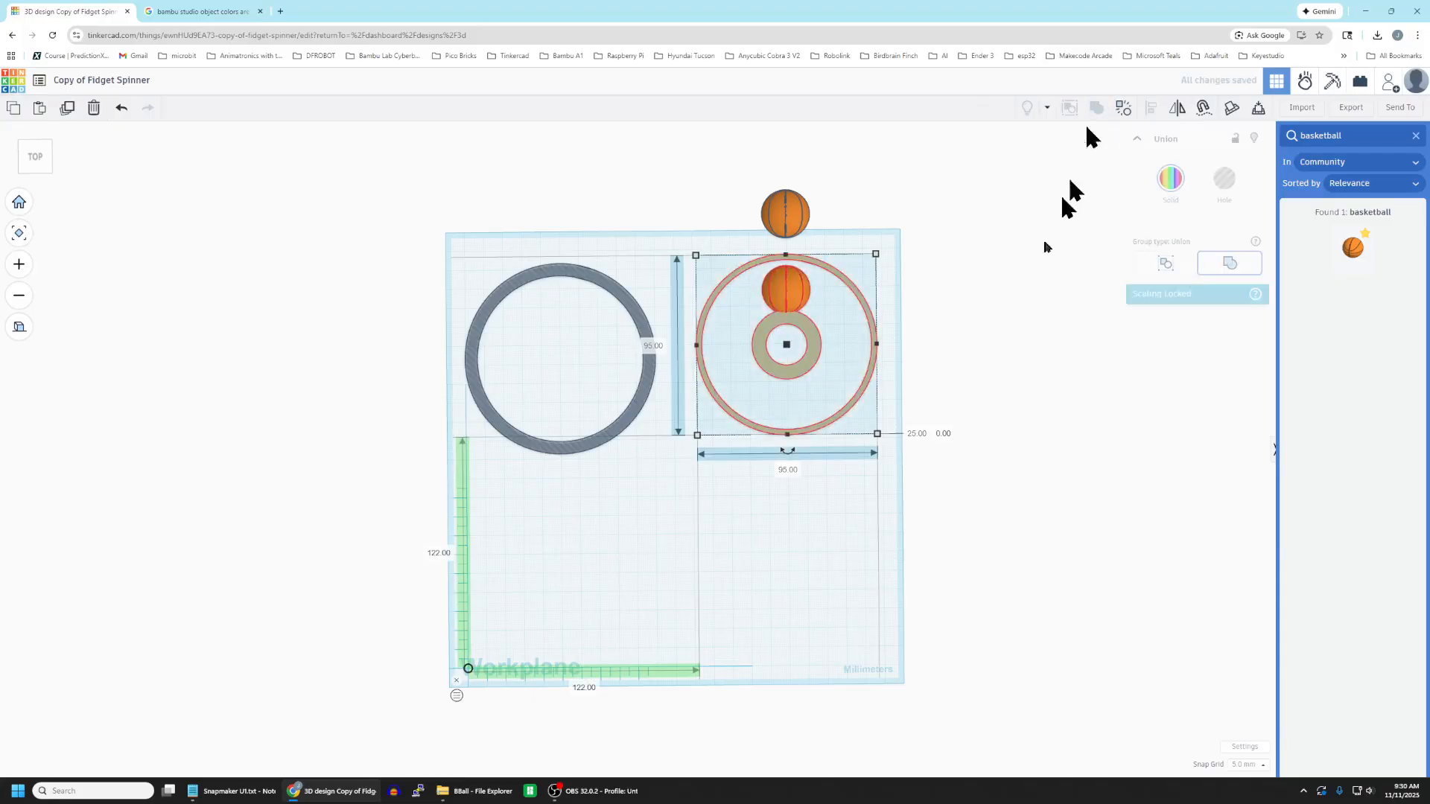
Step: Rotate the grouped rings and basketball 60° counterclockwise, seen from above
right_drag(808, 591, 899, 473)
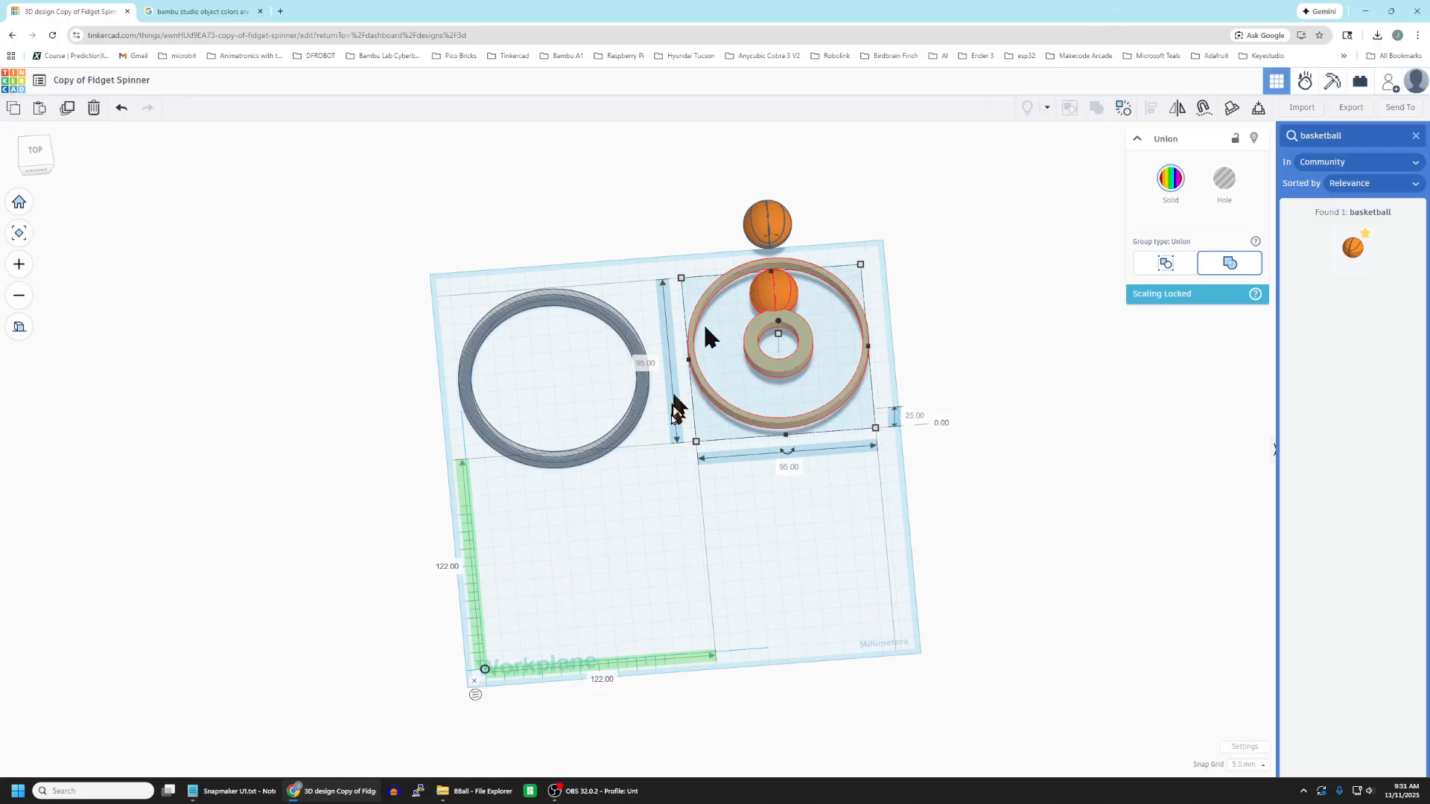
drag(788, 461, 924, 417)
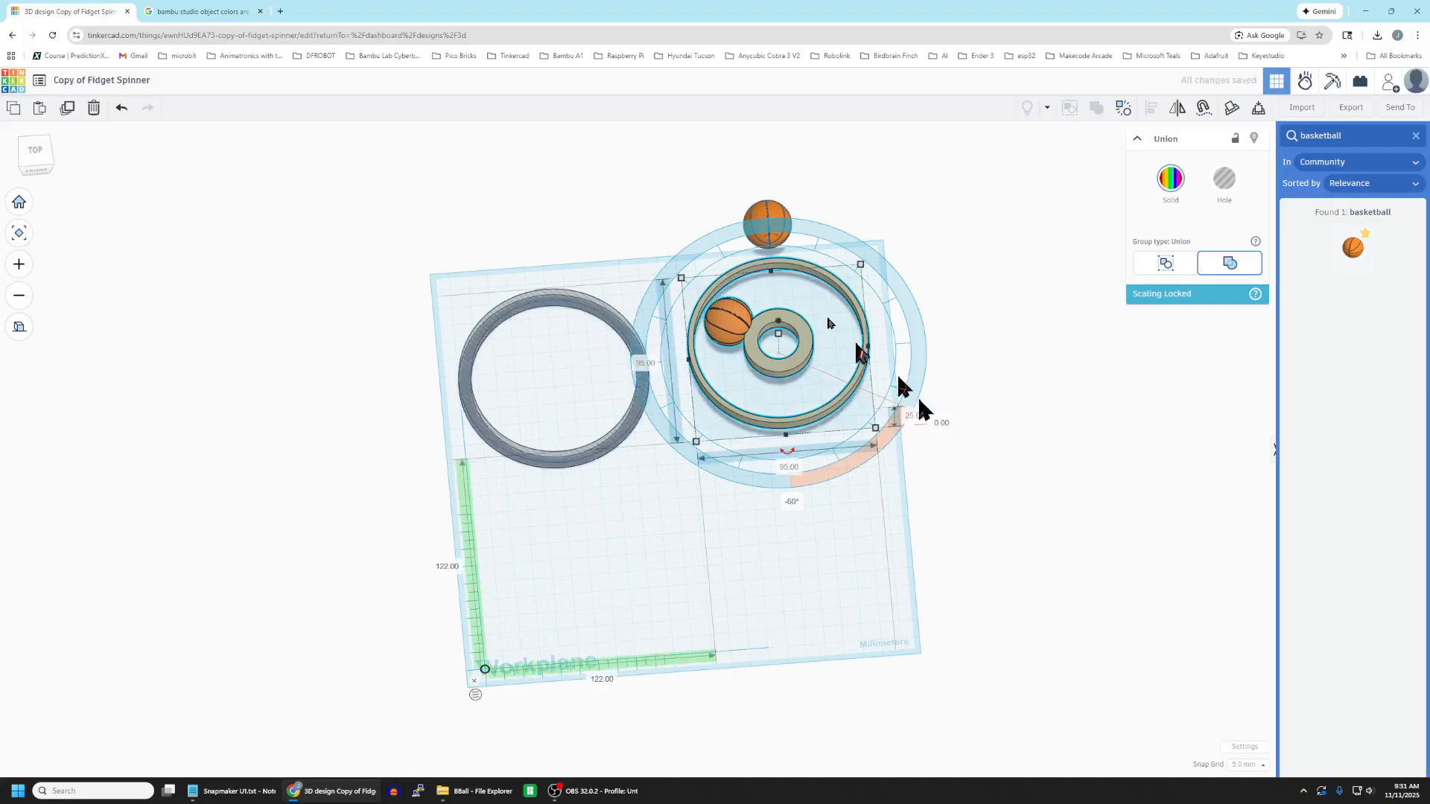
Step: Duplicate the spare basketball in place and move the copy 40 mm forward to form the spinner's second ball
click(767, 224)
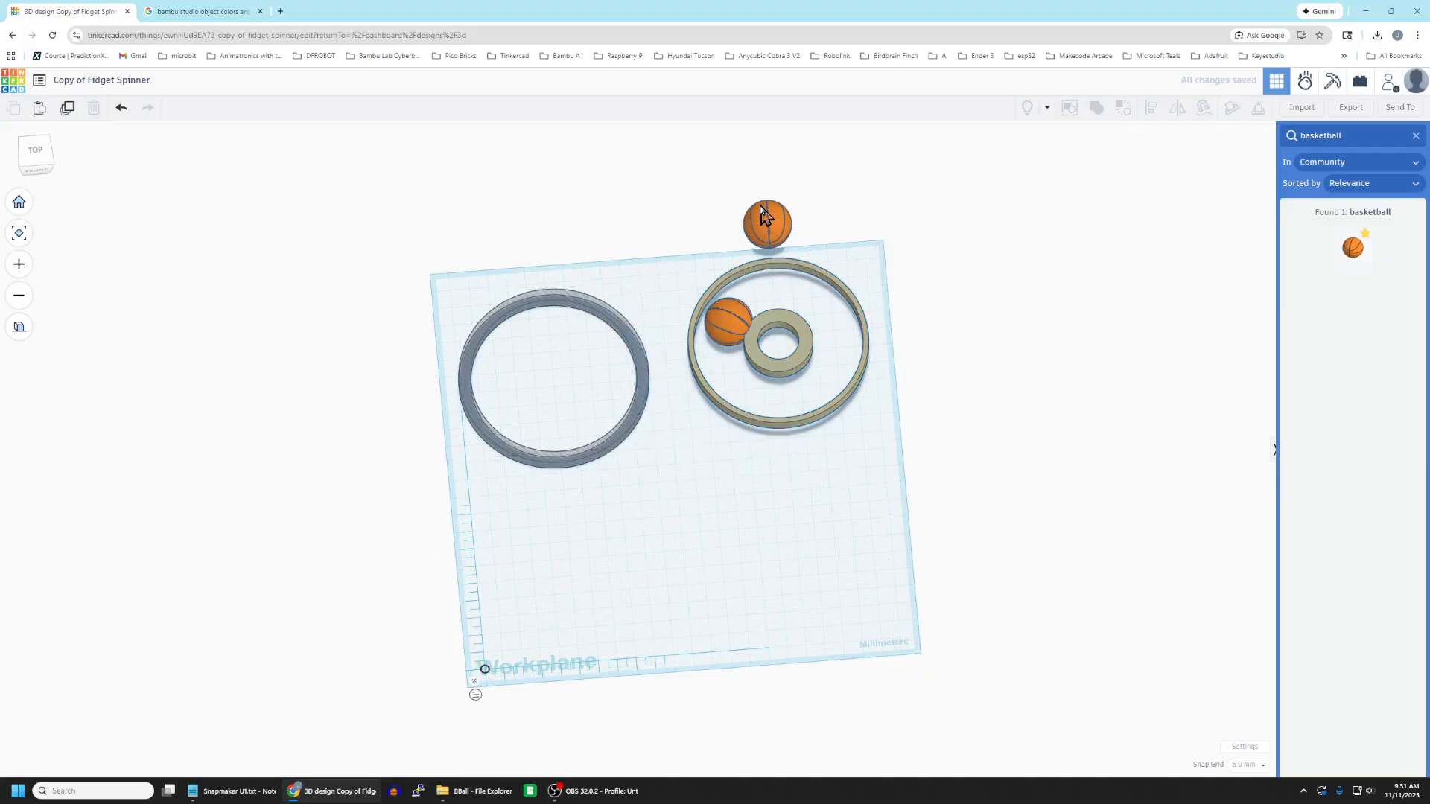
key(ctrl+d)
key(Down)
key(Down)
key(Down)
key(Down)
key(Down)
key(Down)
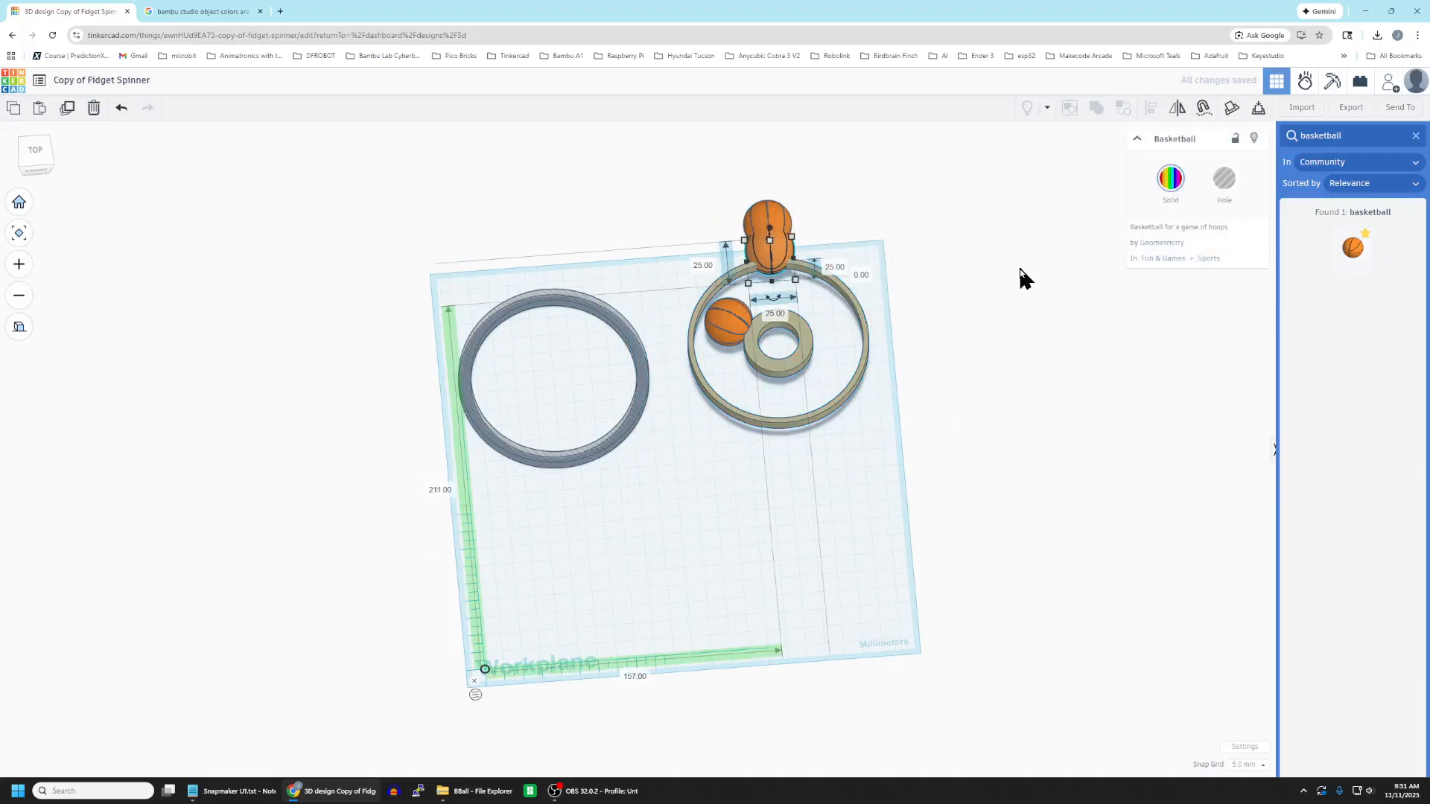
key(Down)
key(Down)
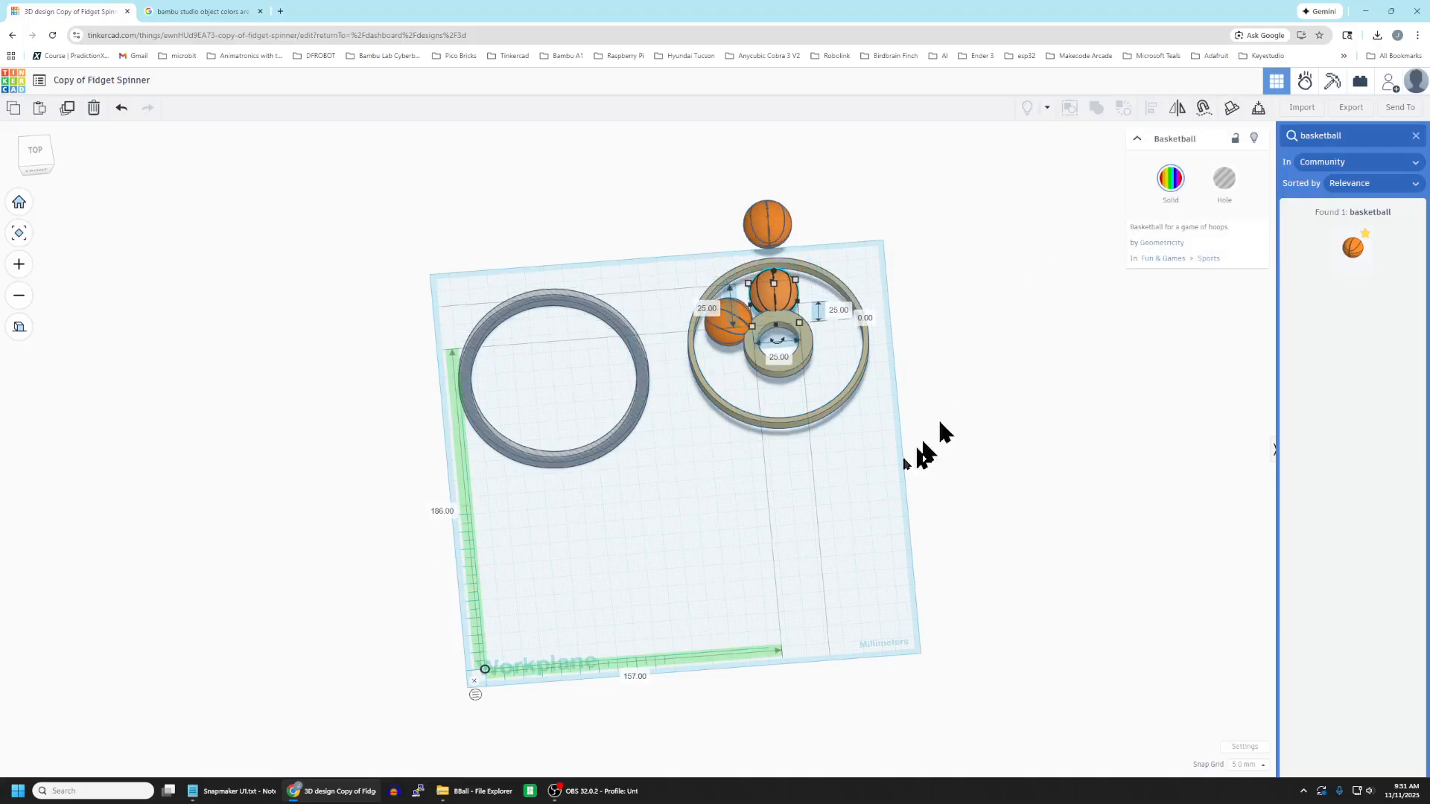
Step: Combine the ring group and the second basketball as a Union, and rotate it 60° counterclockwise
drag(853, 499, 839, 553)
right_drag(846, 504, 835, 525)
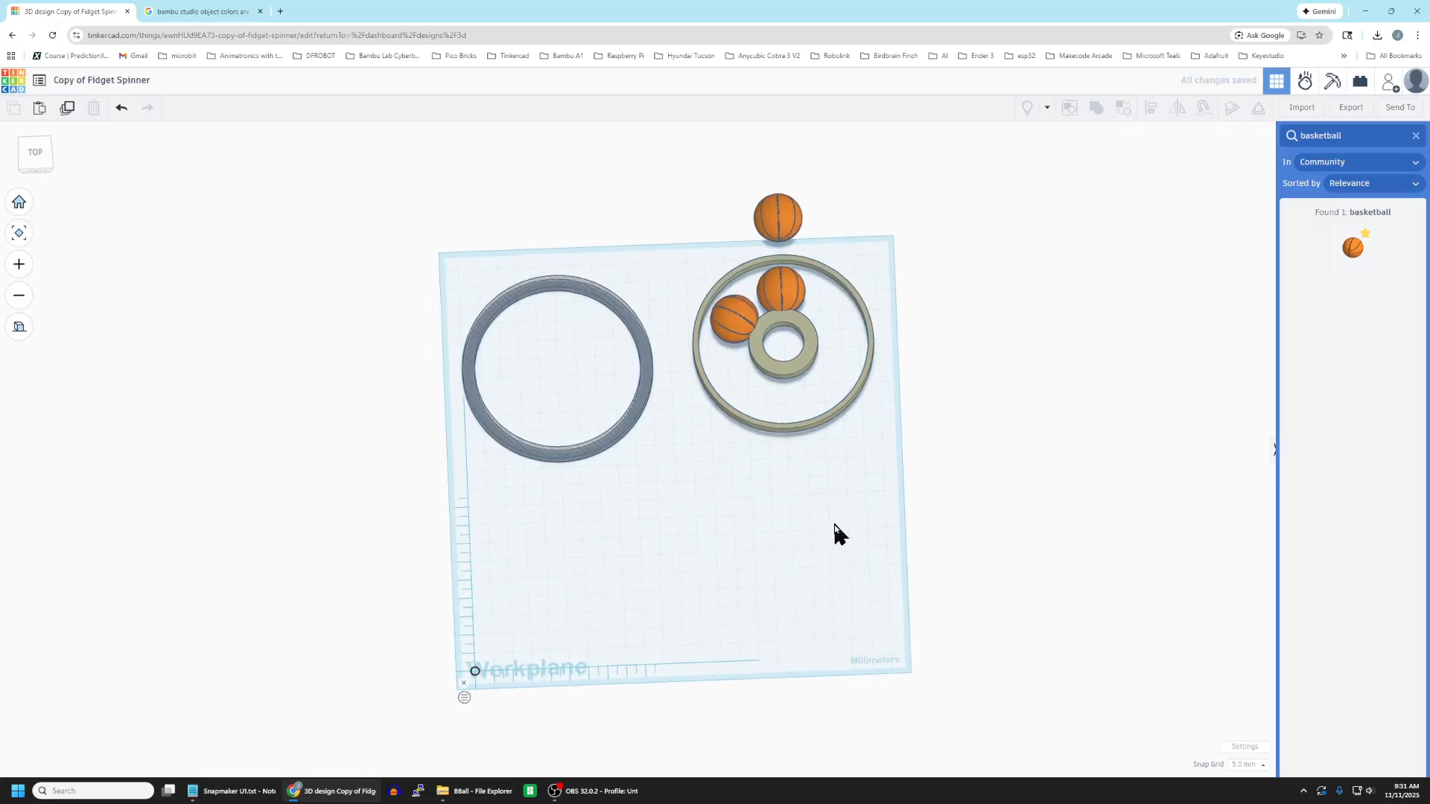
drag(684, 268, 883, 441)
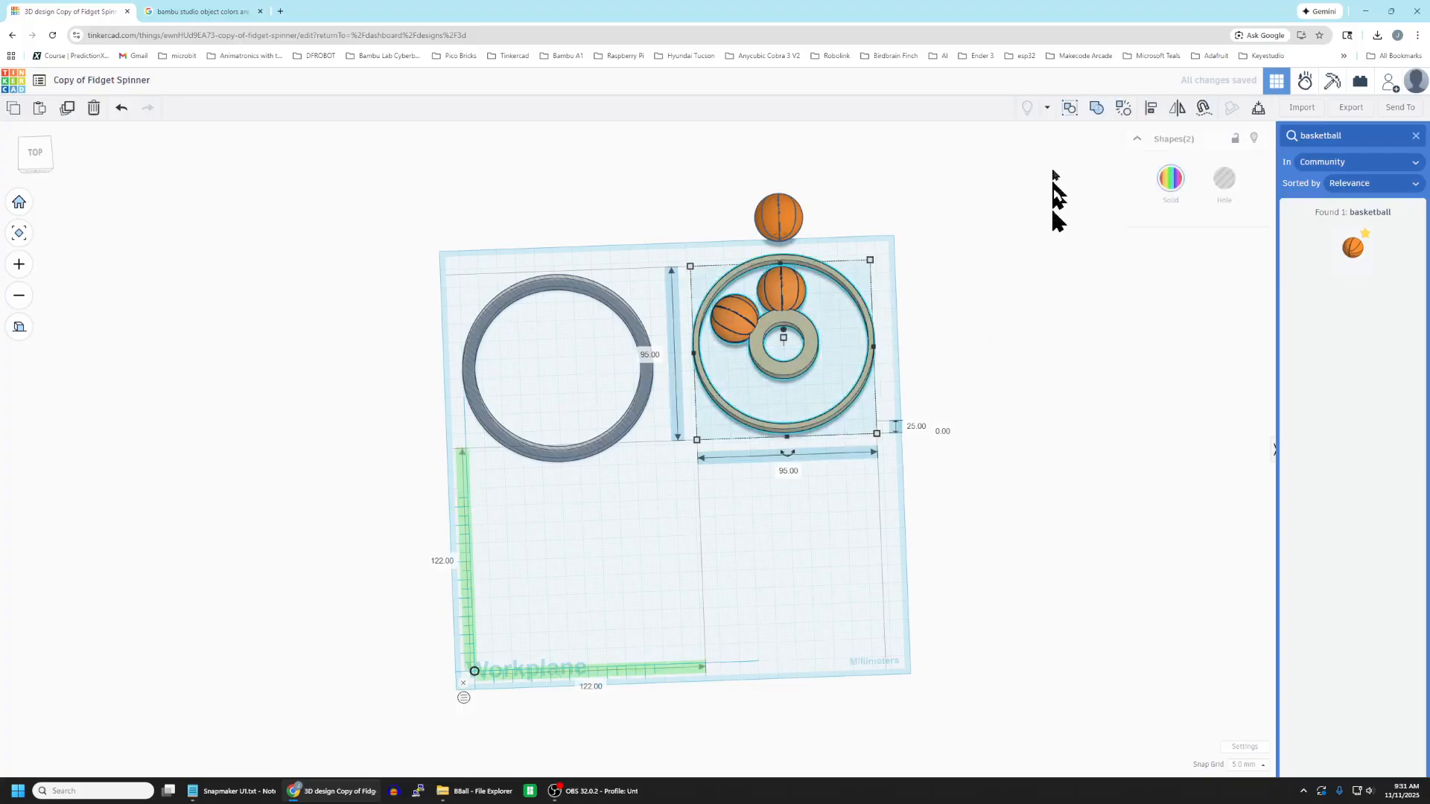
click(1100, 110)
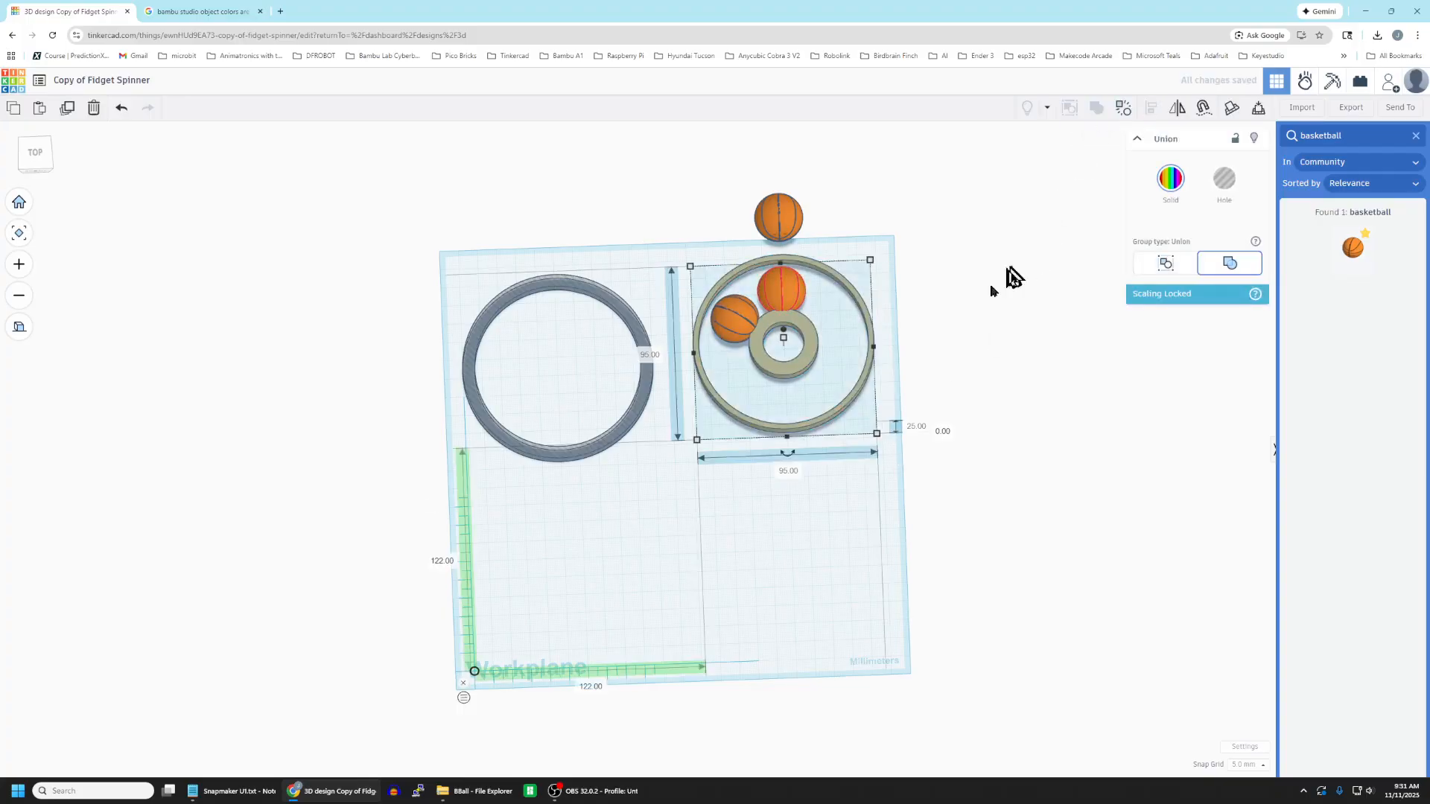
mouse_move(787, 454)
drag(788, 455, 950, 434)
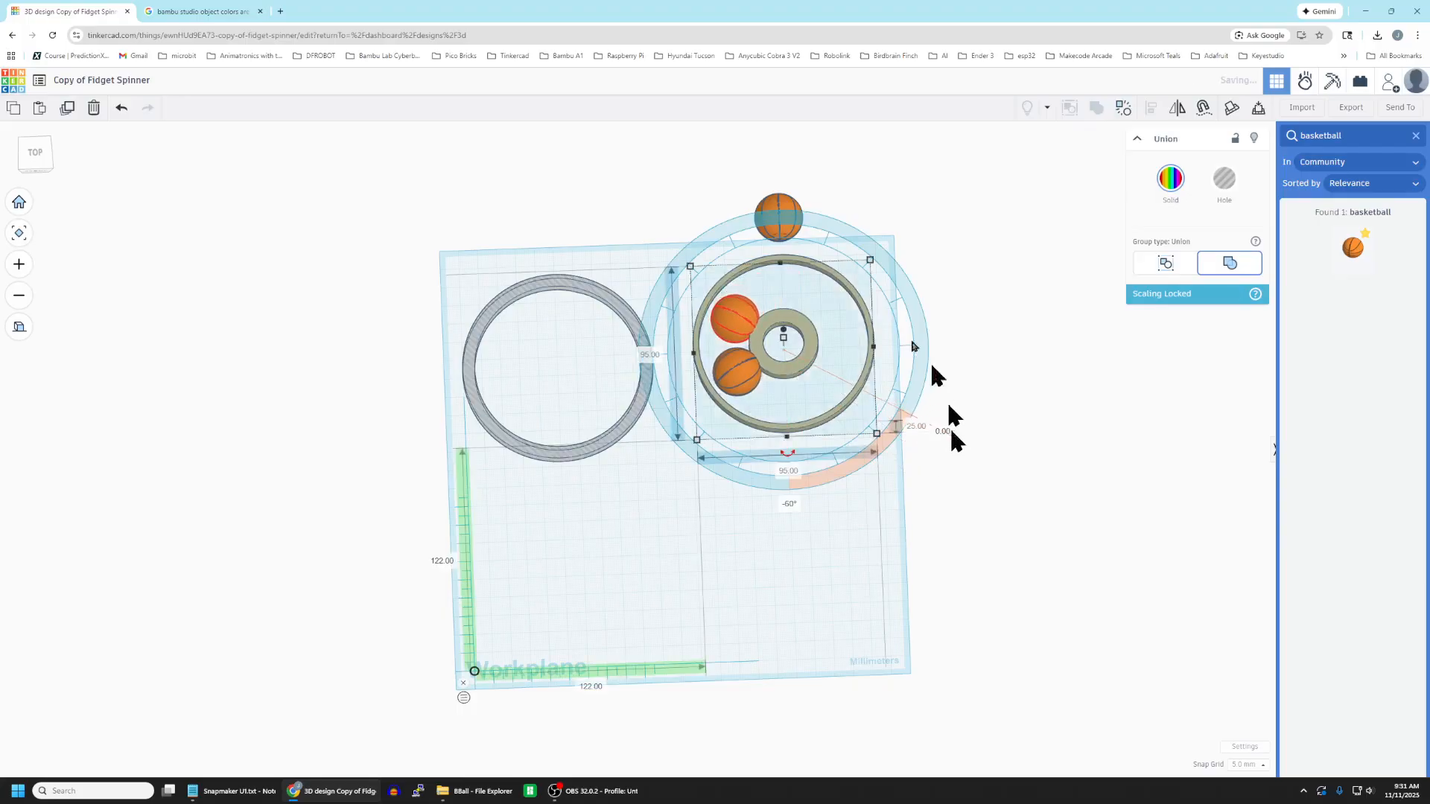
Step: Duplicate the spare basketball again and bring the copy 40 mm forward inside the ring as the third ball
click(779, 201)
key(ctrl+d)
key(Down)
key(Down)
key(Down)
key(Down)
key(Down)
key(Down)
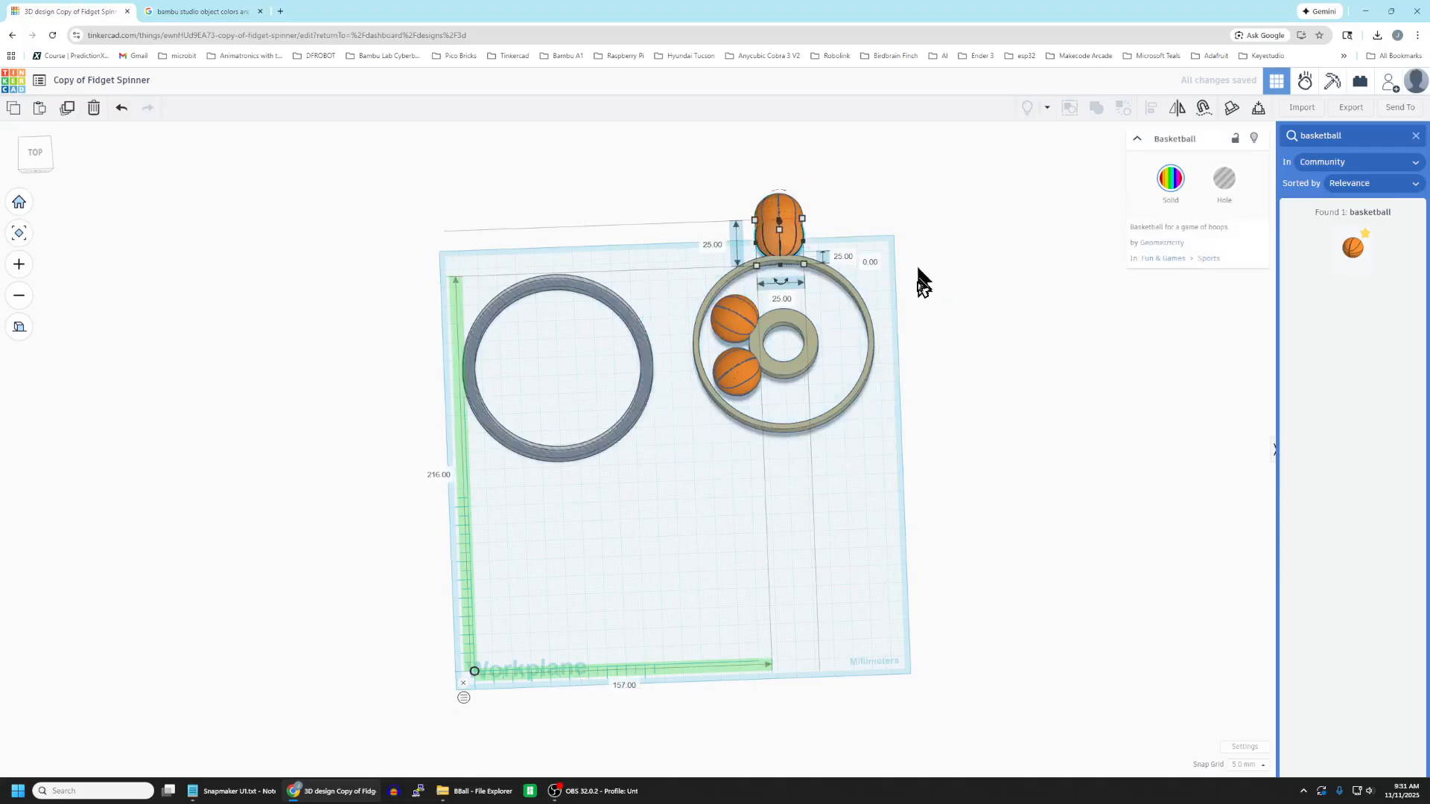
key(Down)
key(Down)
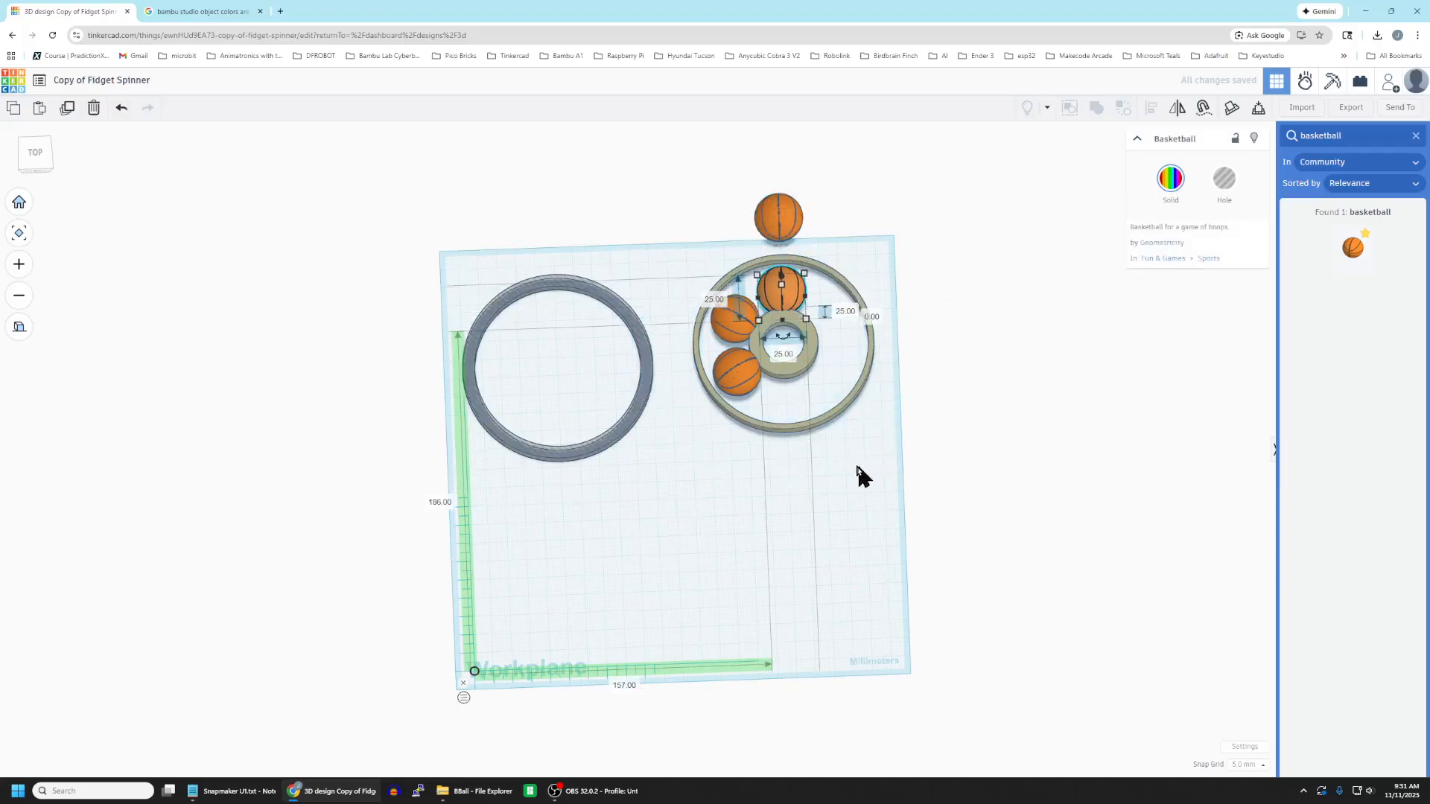
Step: Union the third basketball with the ring group and turn the group 60° counterclockwise
drag(697, 256, 929, 477)
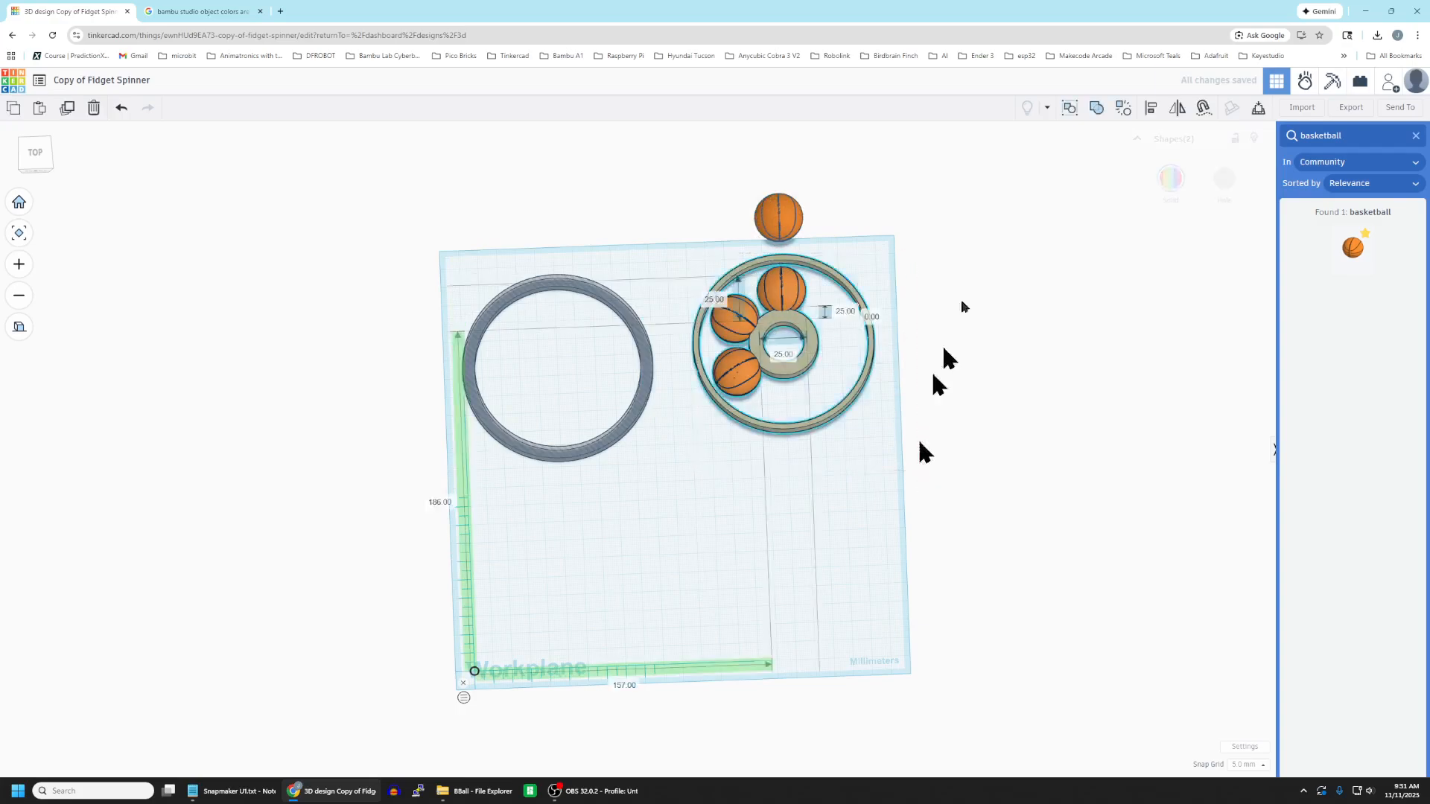
click(1089, 114)
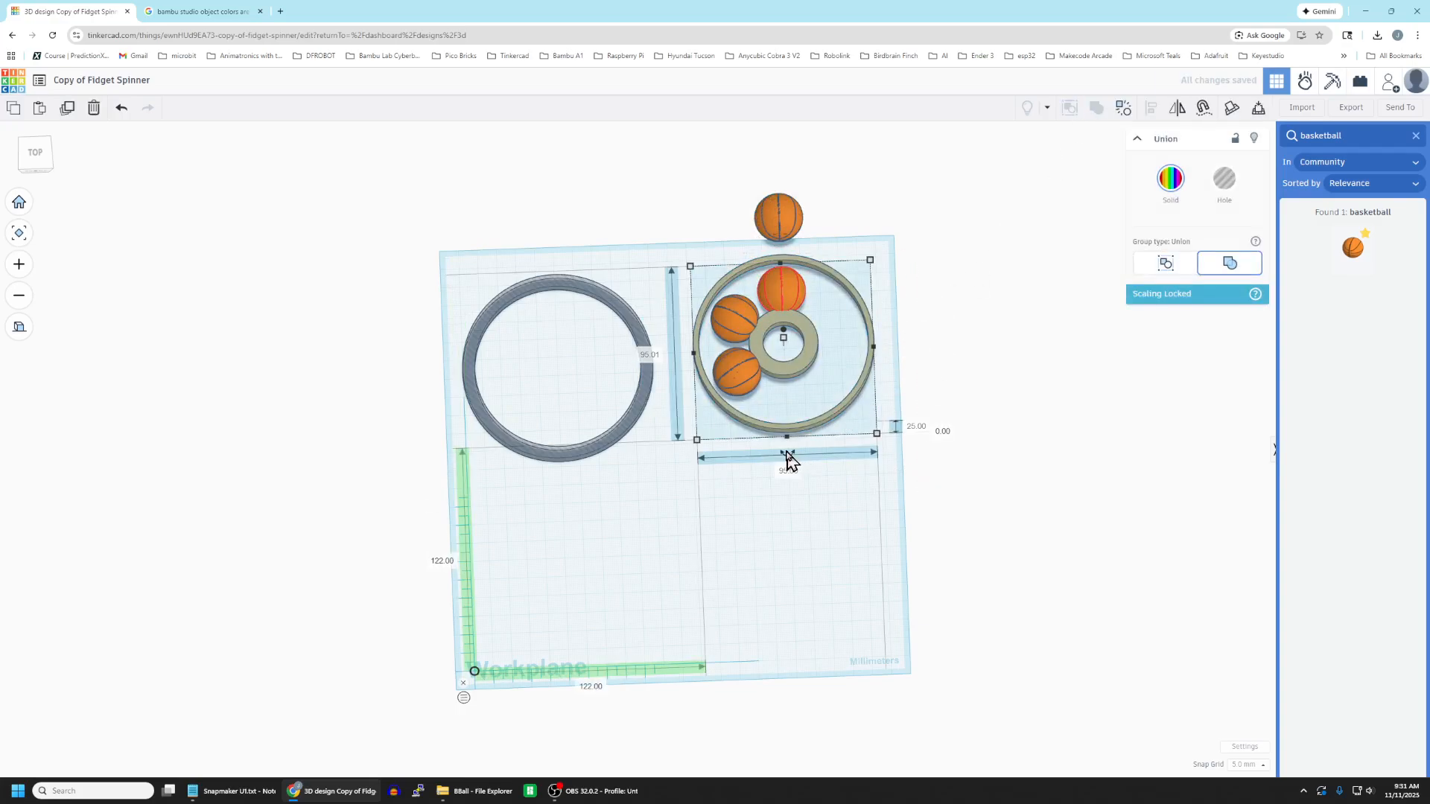
drag(788, 456, 946, 432)
Step: Create the fourth ball by duplicating the spare basketball and moving the copy 40 mm forward into the ring
click(776, 214)
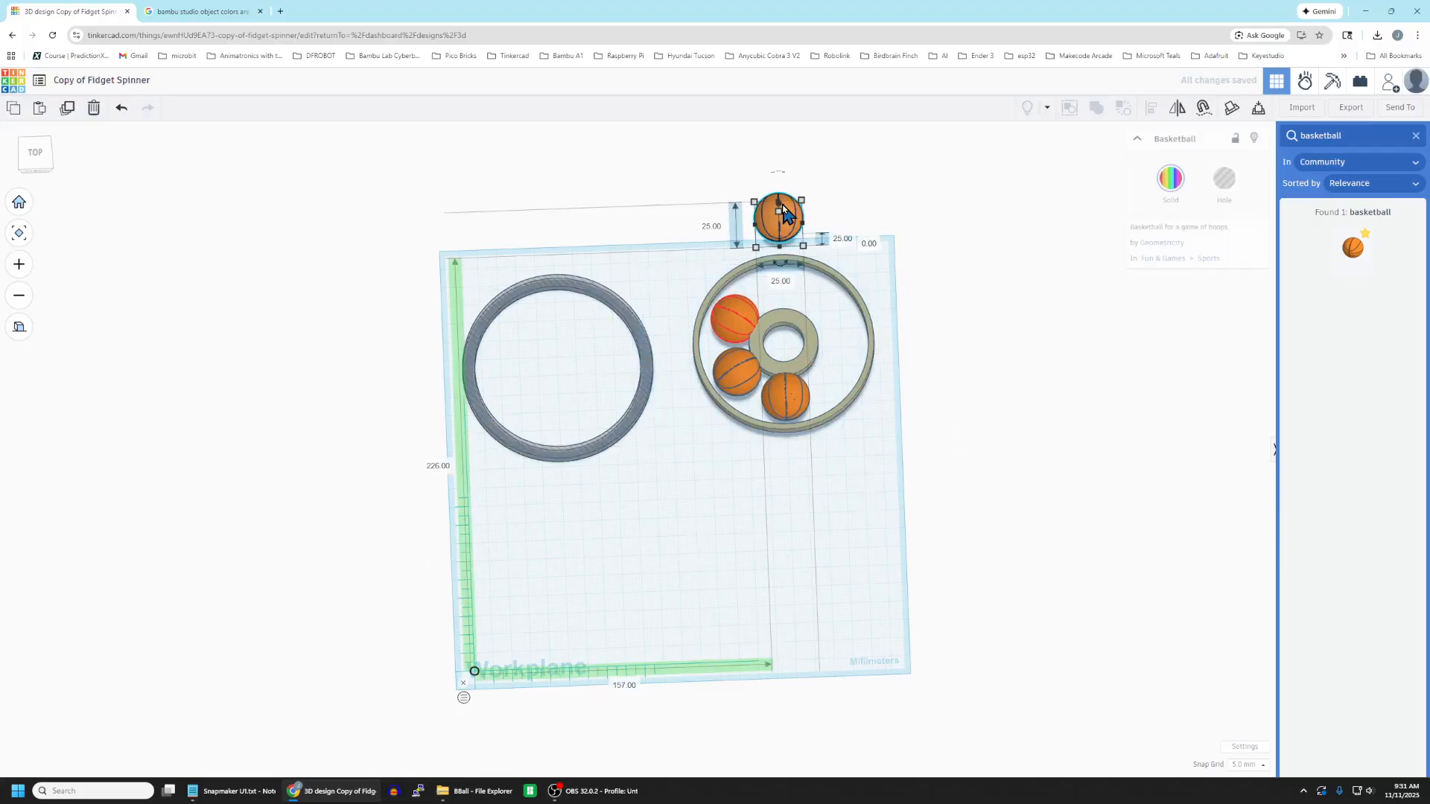
key(ctrl+d)
key(Down)
key(Down)
key(Down)
key(Down)
key(Down)
key(Down)
key(Down)
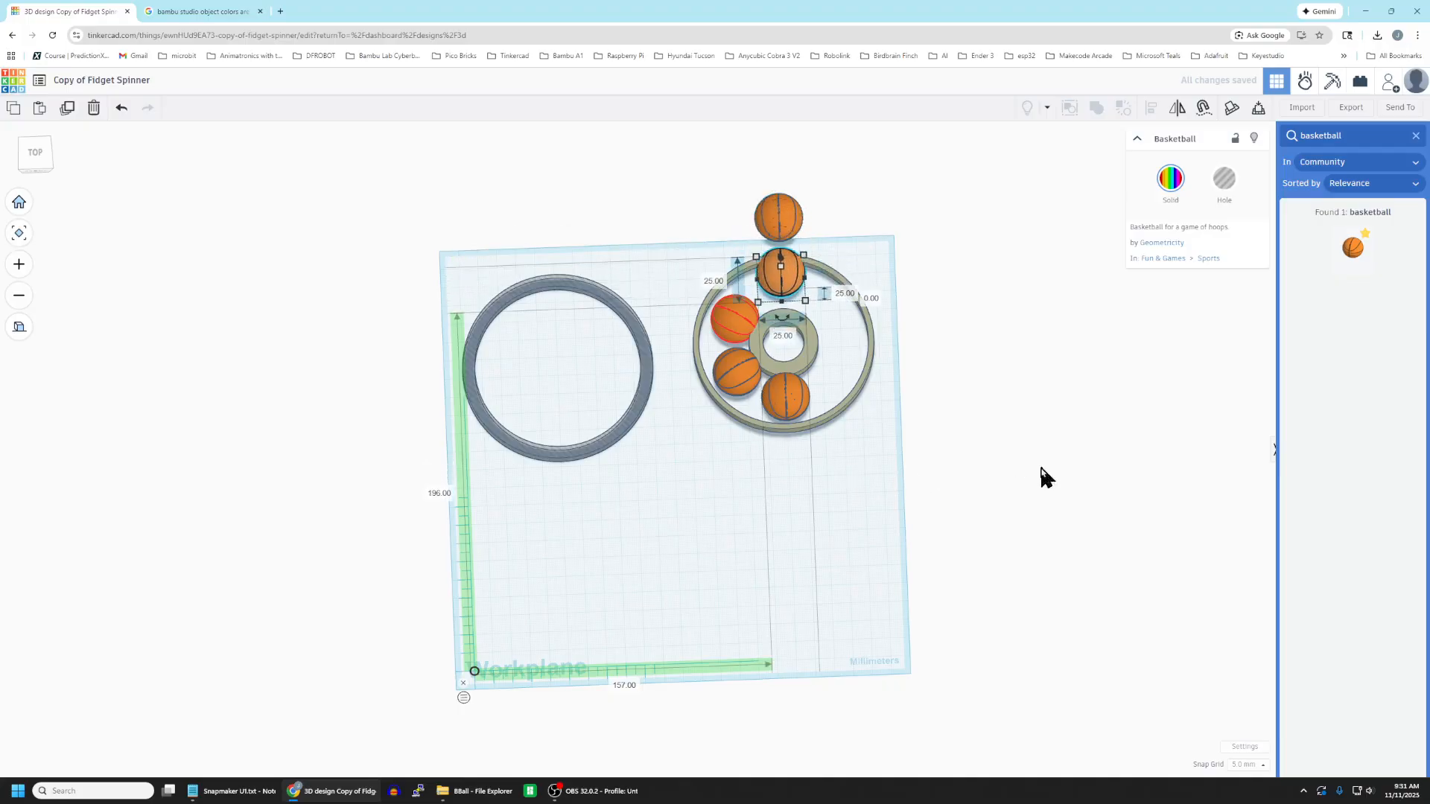
key(Down)
Step: Union the fourth basketball with the ring group and rotate the result 60° counterclockwise
click(788, 578)
drag(691, 259, 889, 440)
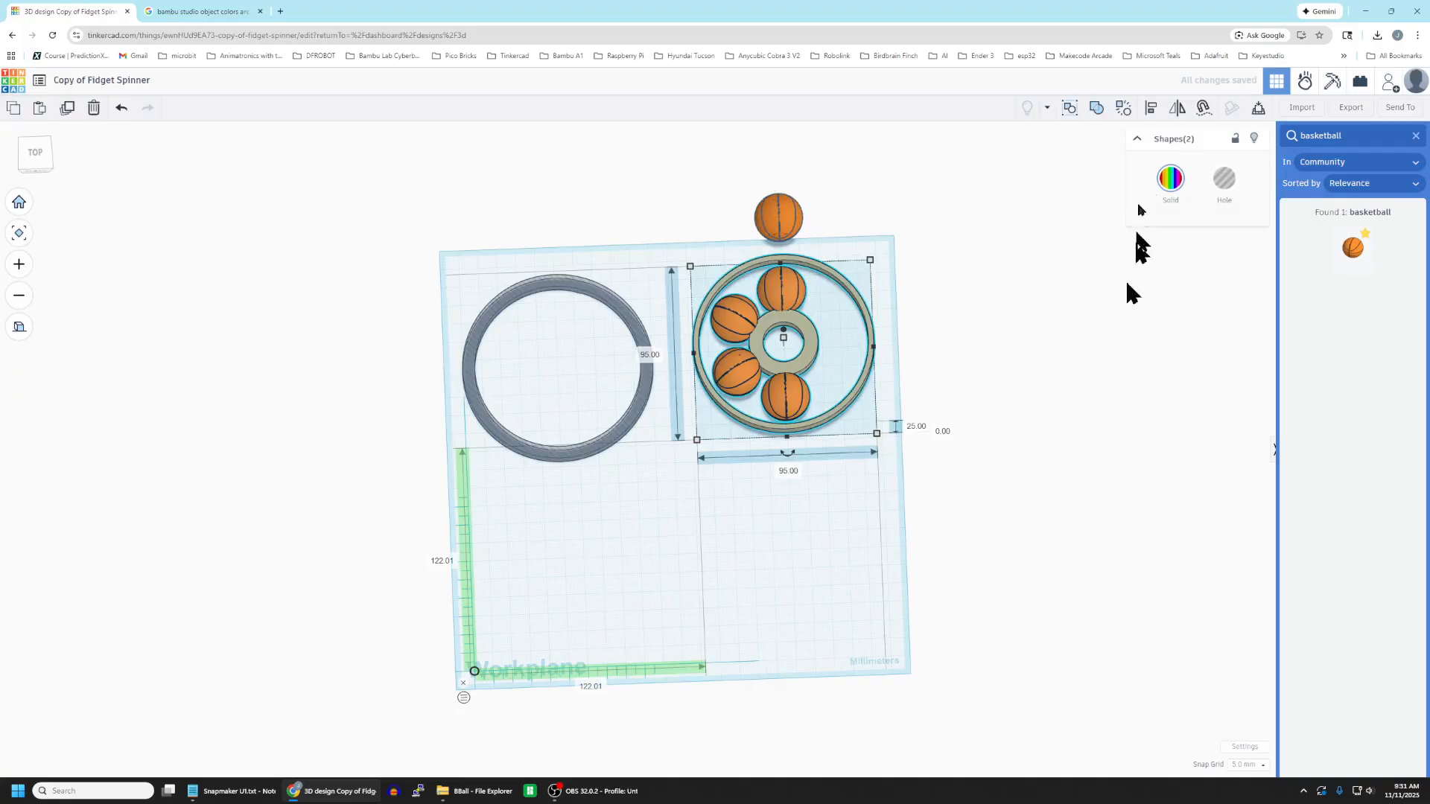
click(1096, 109)
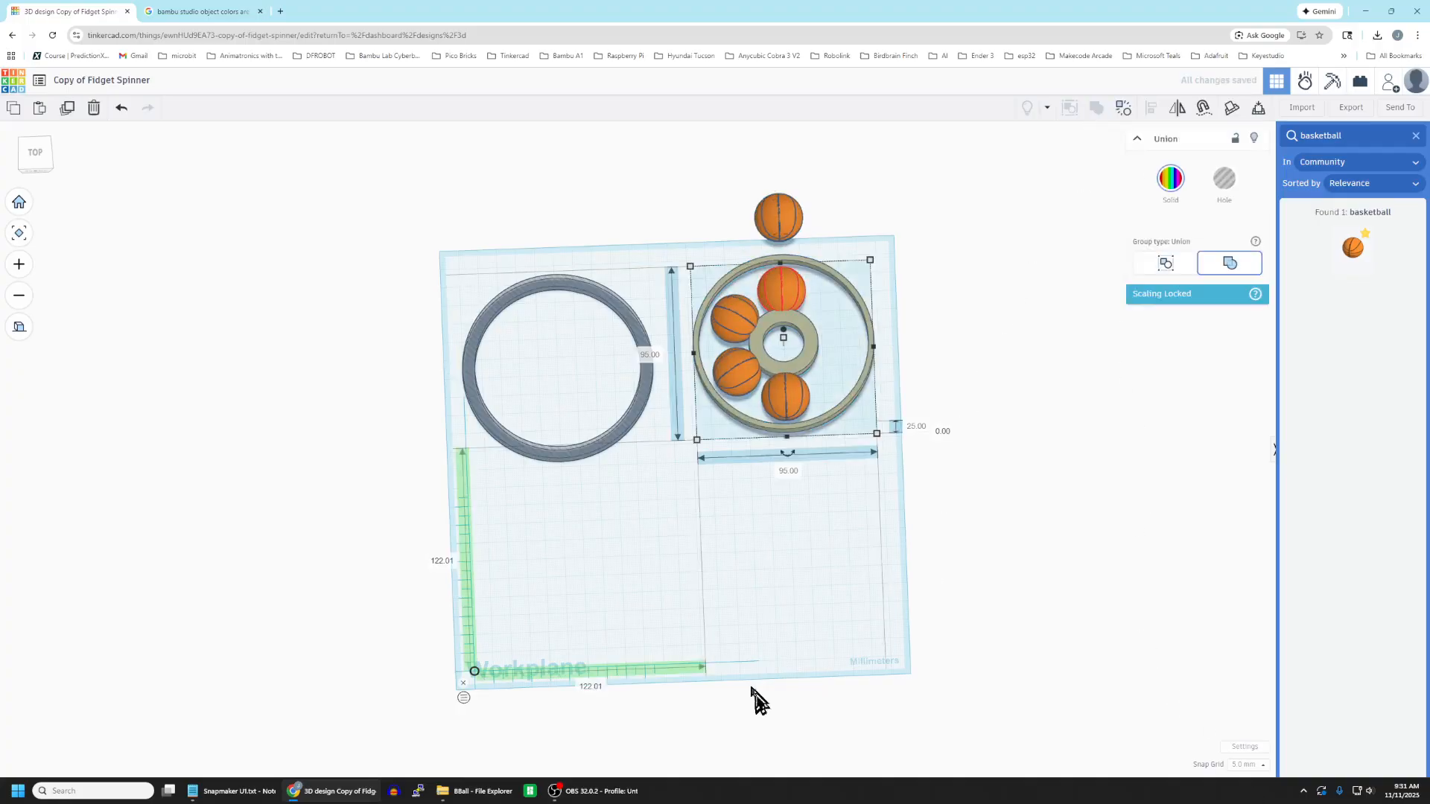
drag(788, 463, 904, 414)
Step: Duplicate the spare basketball for the fifth ball and shift the copy 40 mm forward into the ring's open back position
click(776, 216)
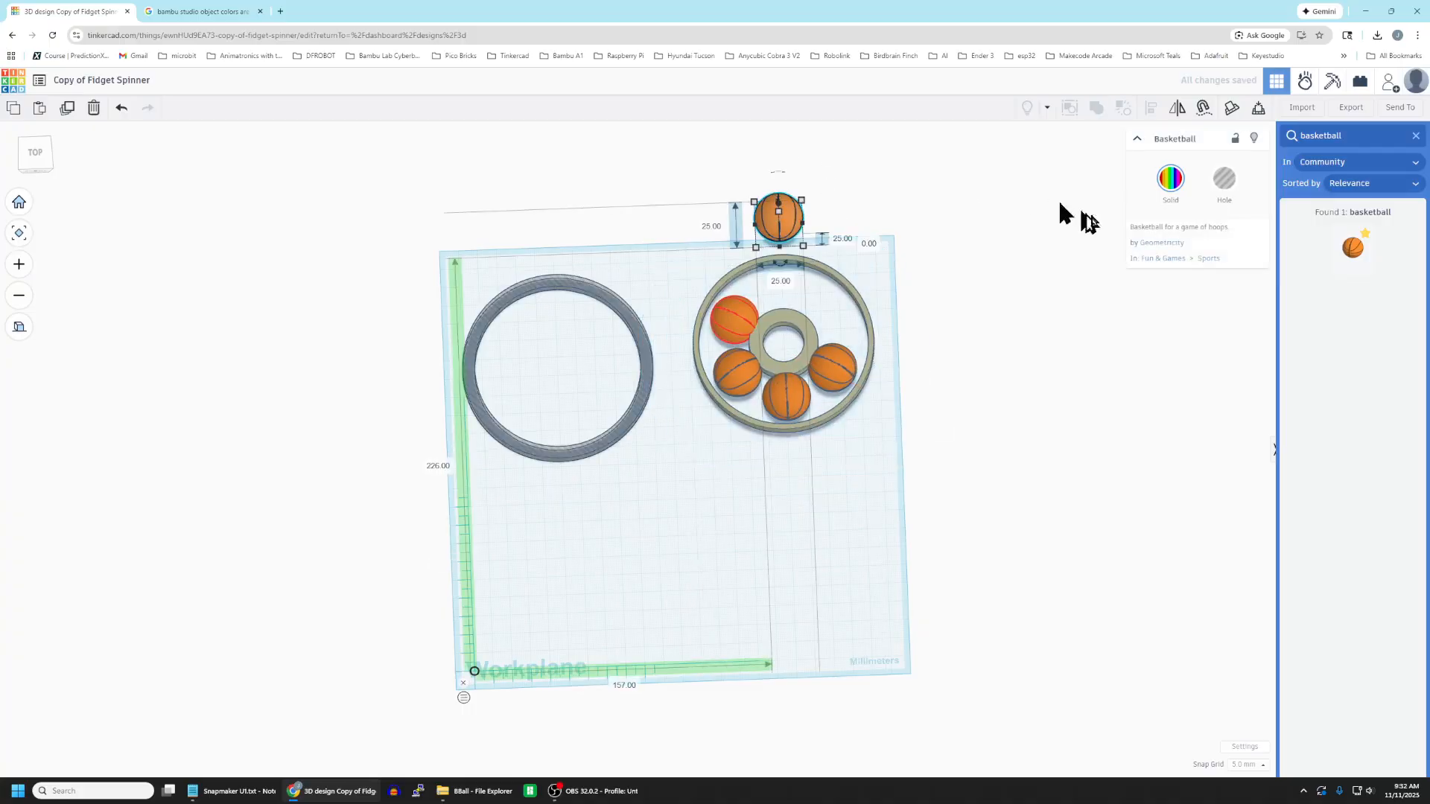
key(ctrl+d)
key(Down)
key(Down)
key(Down)
key(Down)
key(Down)
key(Down)
key(Down)
key(Down)
Step: Group the fifth basketball with the rings as a Union and rotate the group 60° counterclockwise
click(862, 616)
drag(699, 270, 888, 434)
click(1097, 111)
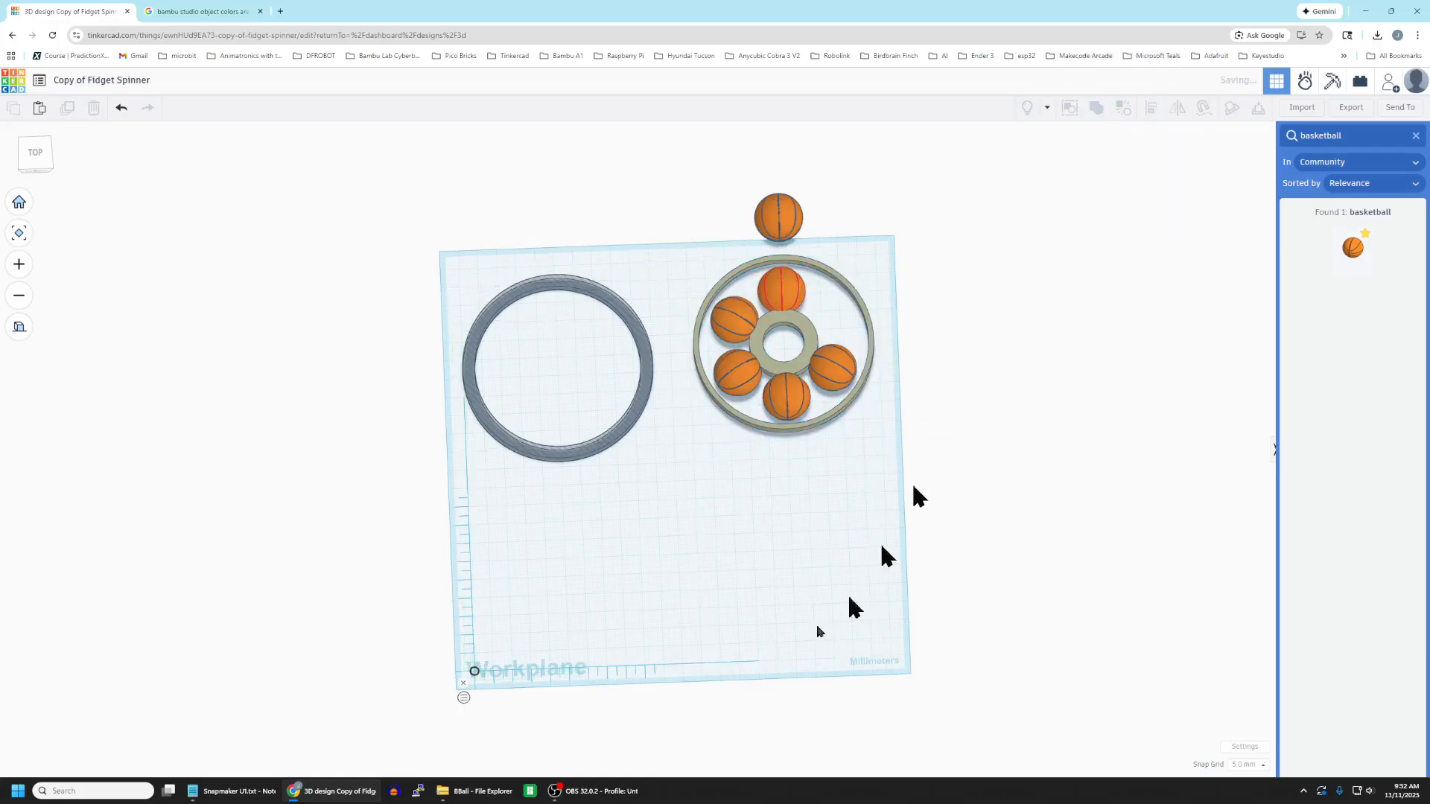
drag(787, 462, 926, 417)
Step: Move the spare basketball itself 40 mm forward into the last open gap inside the ring
click(786, 201)
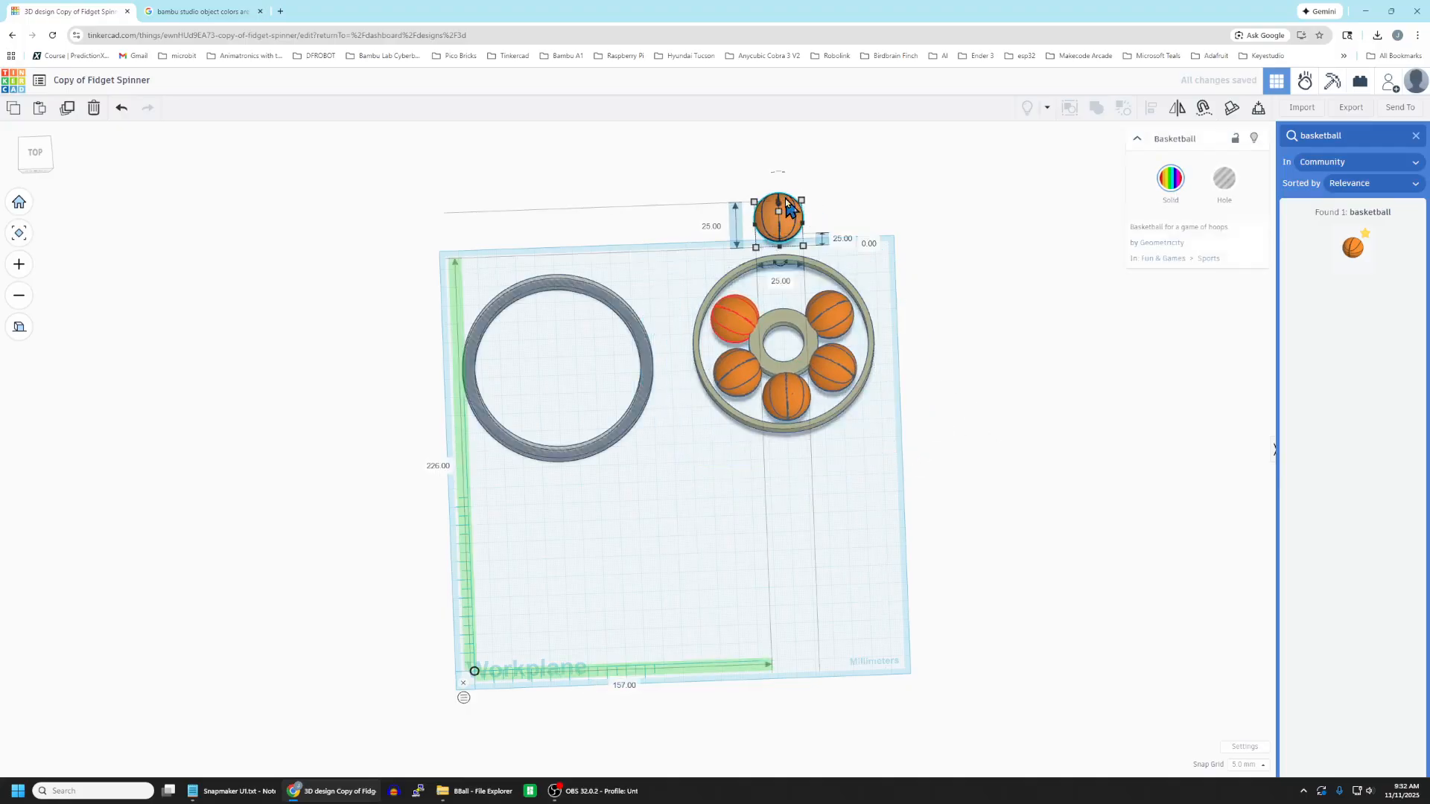
key(Down)
key(Down)
key(Down)
key(Down)
key(Down)
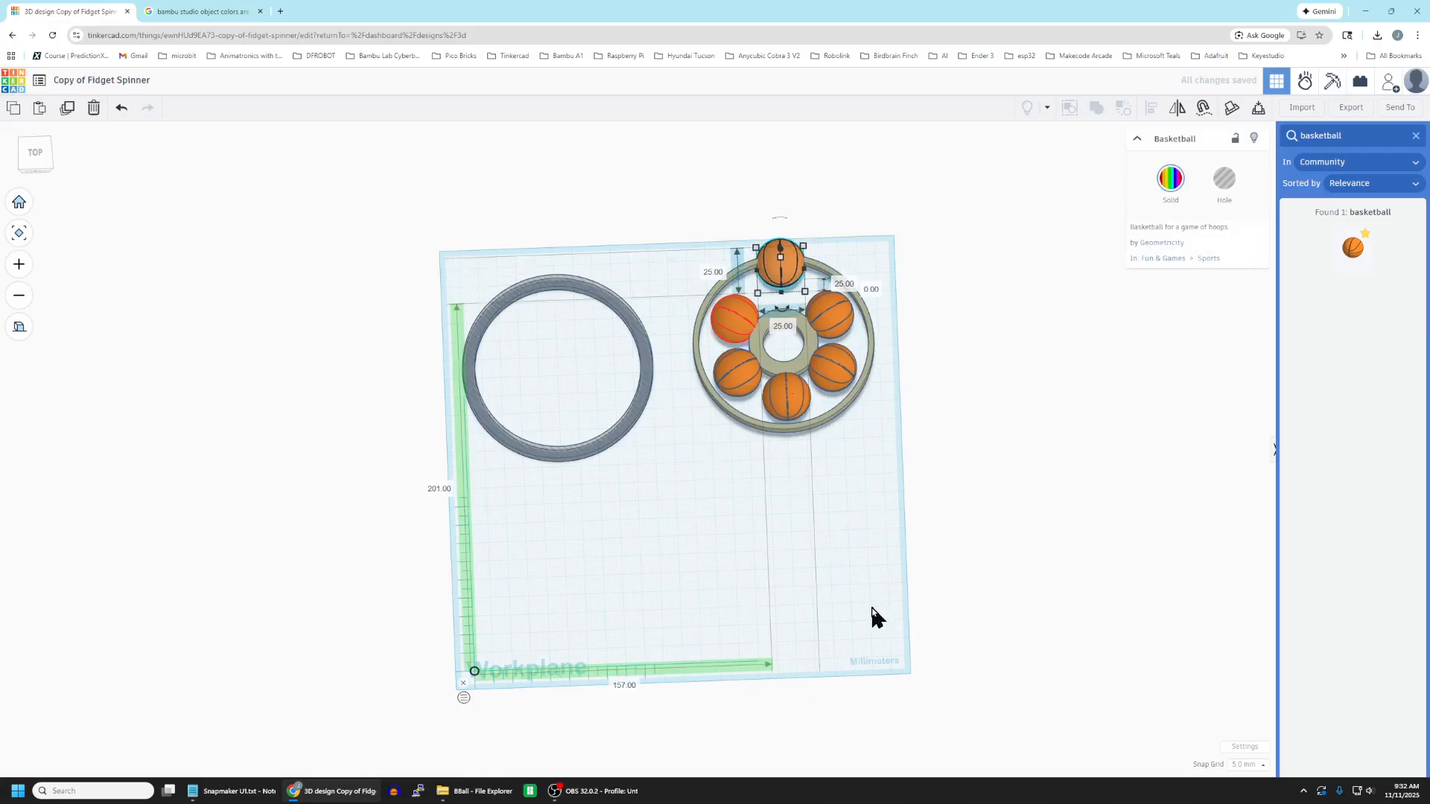
Step: Union the sixth basketball with the ring group to complete the circle of balls
click(817, 605)
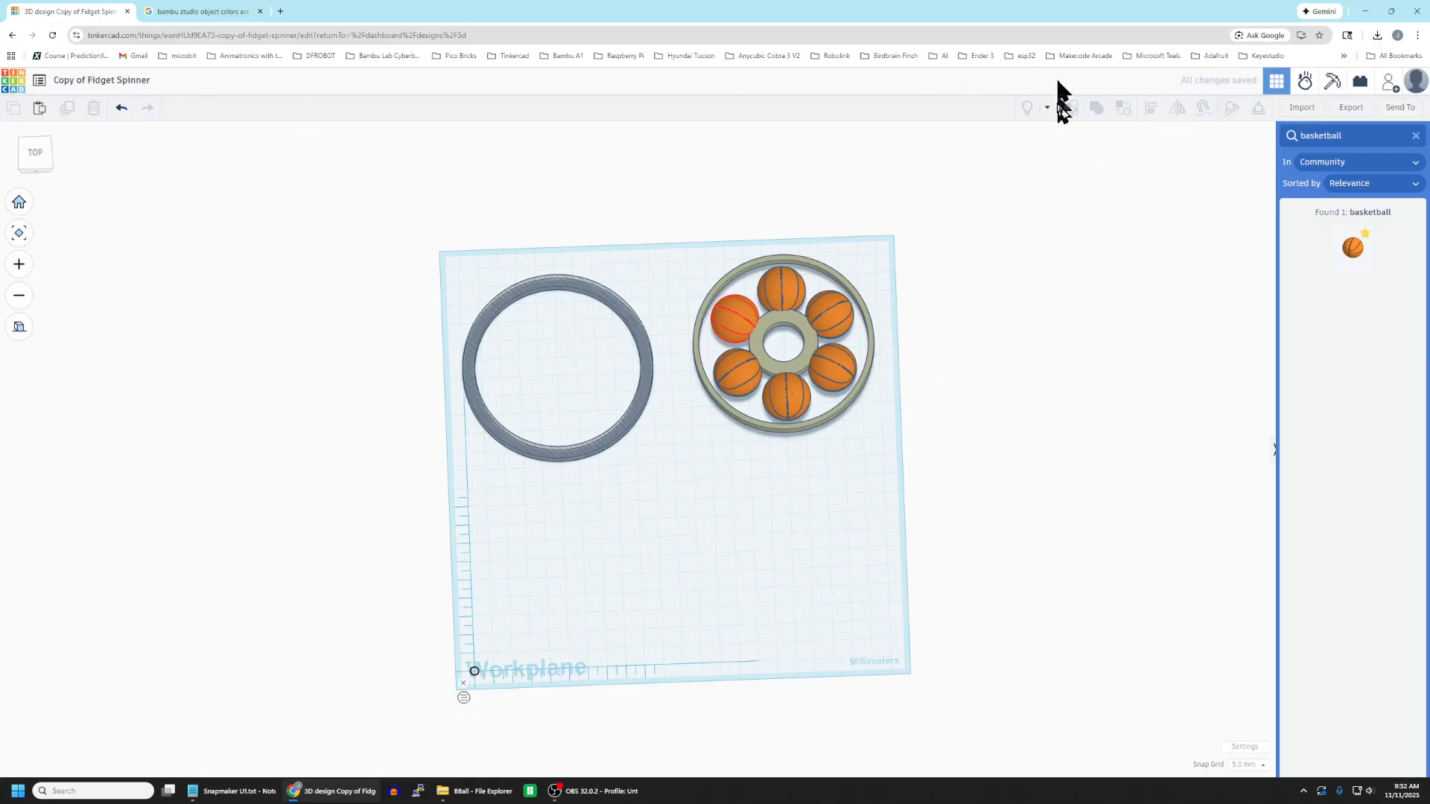
drag(698, 253, 885, 458)
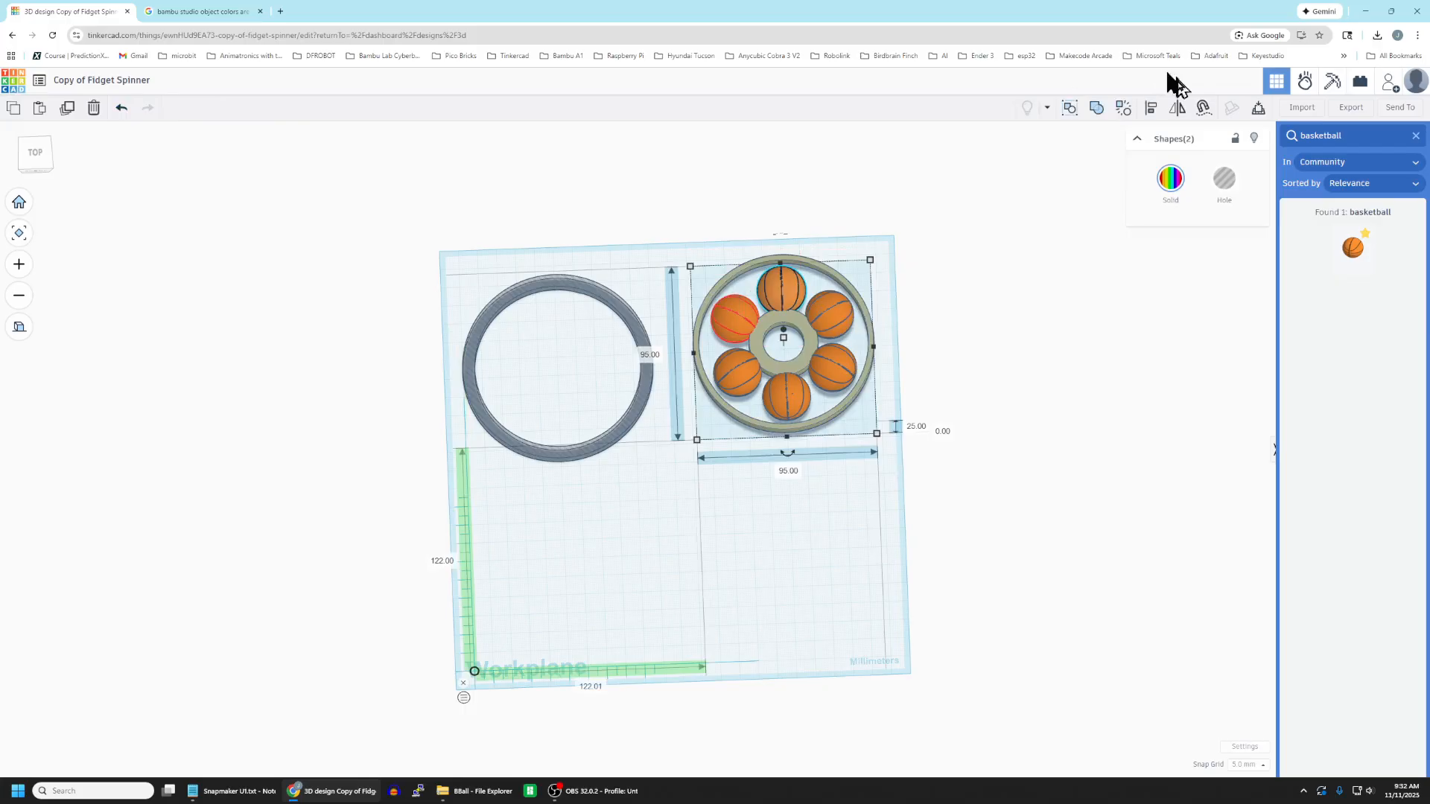
click(1097, 112)
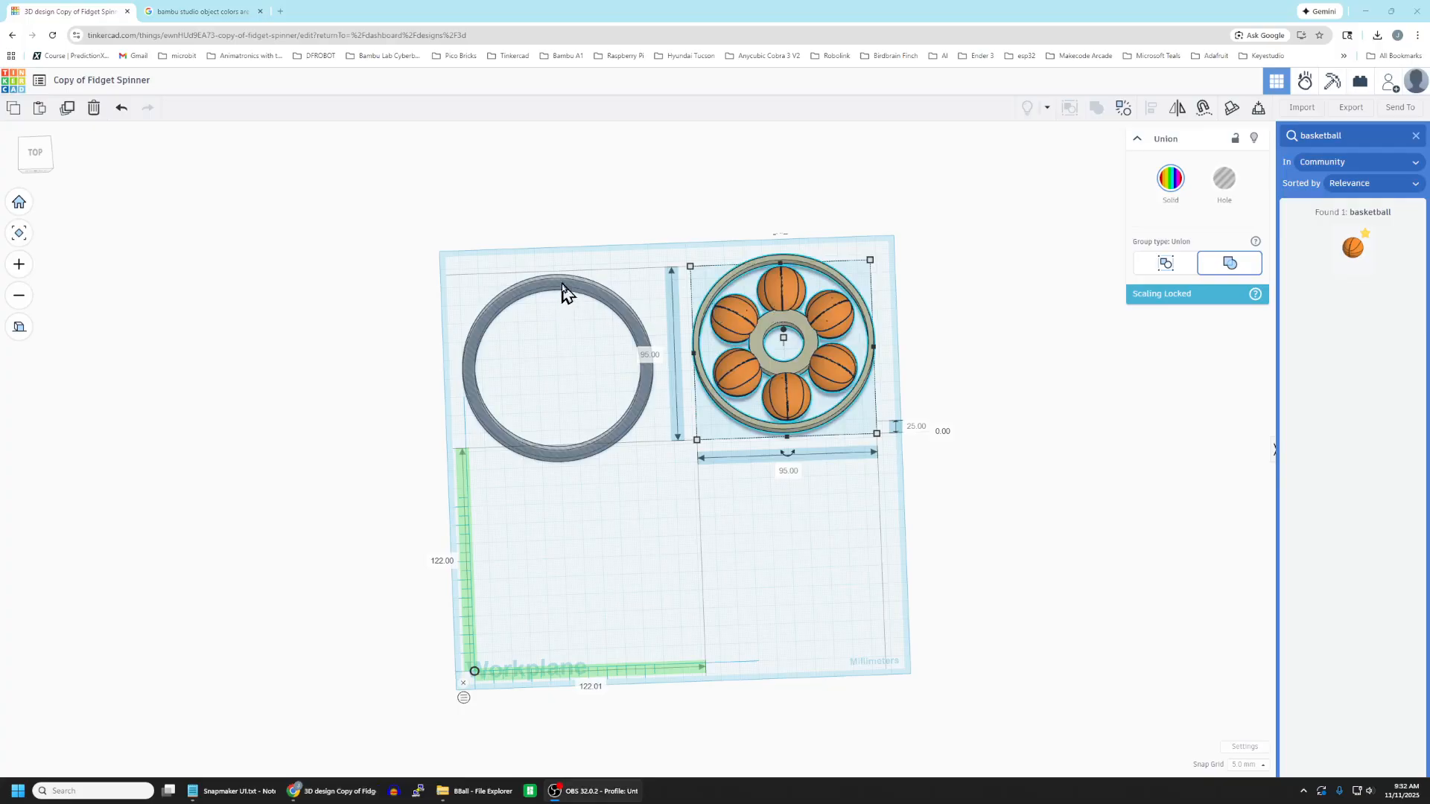
Step: Move the large grey ring onto the basketball spinner and center-align the two along the workplane's length and width
right_drag(797, 597, 821, 447)
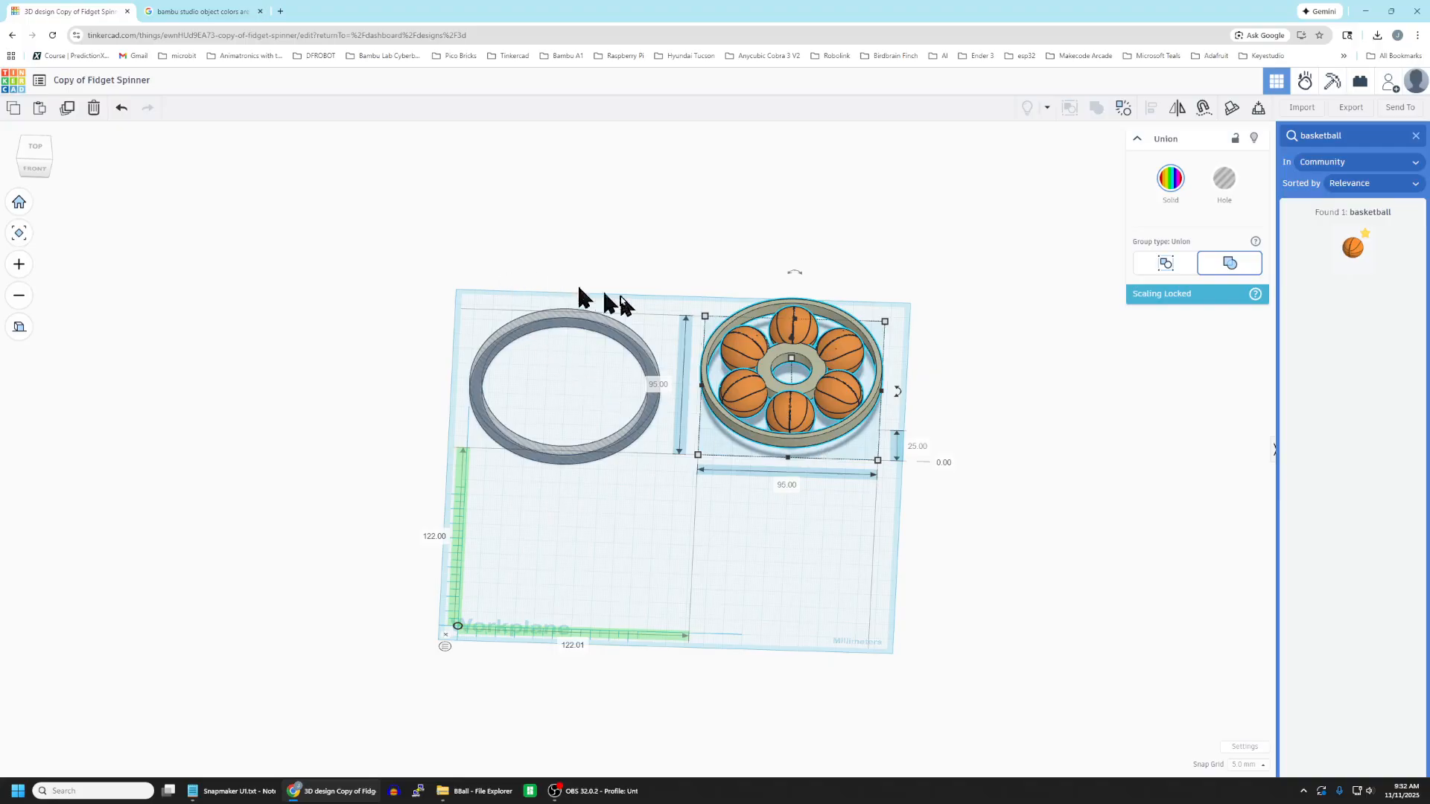
drag(572, 321, 790, 302)
right_drag(807, 537, 795, 633)
drag(652, 231, 943, 509)
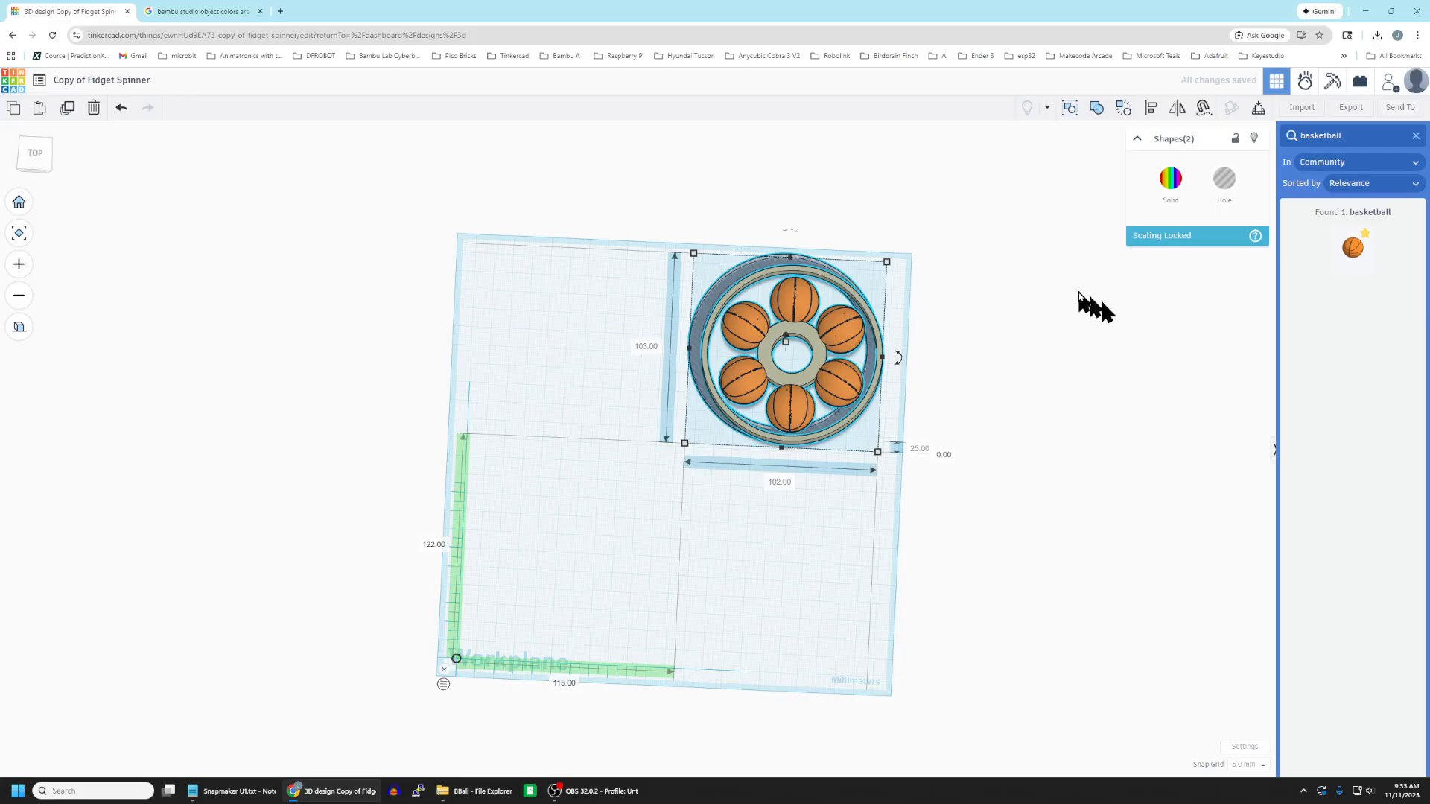
click(1152, 111)
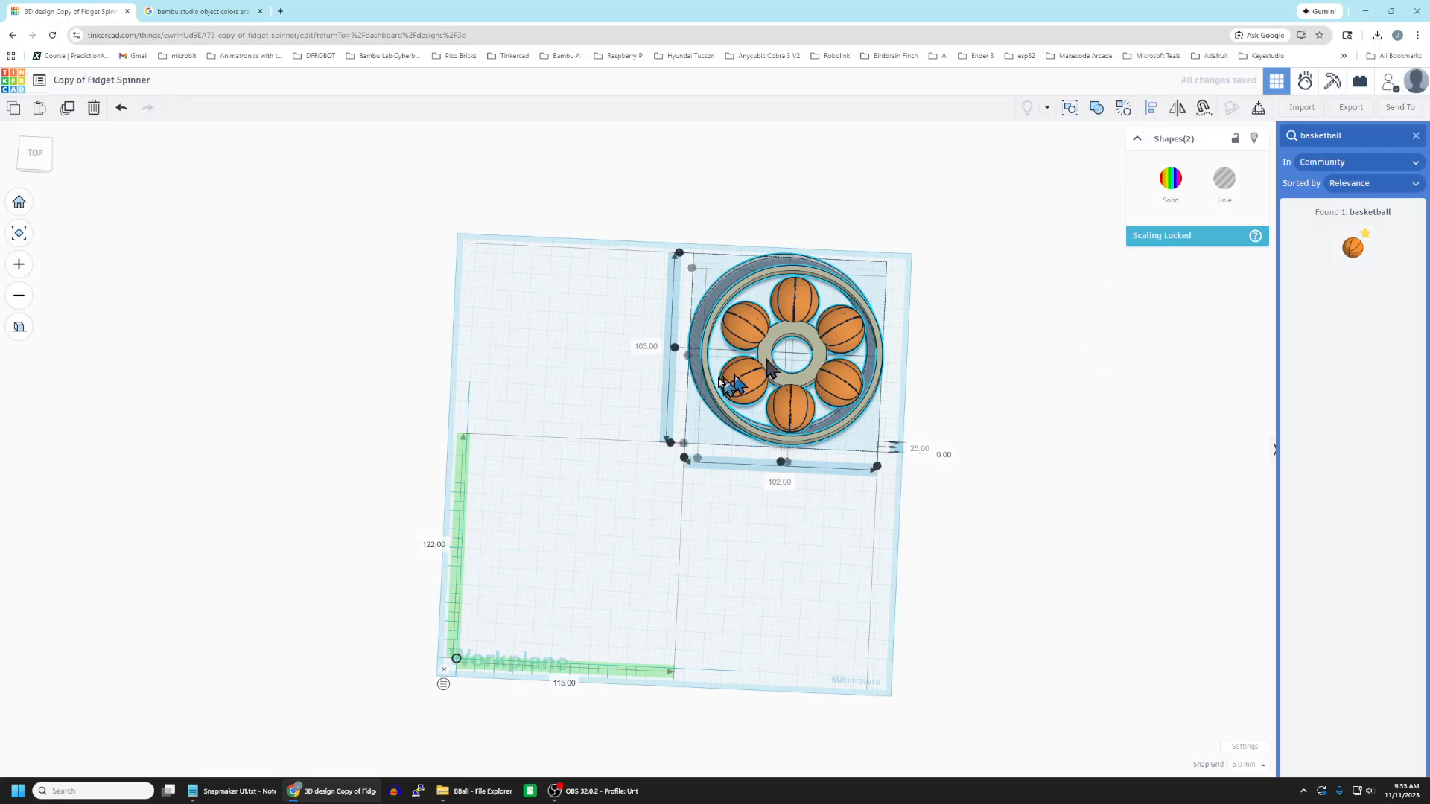
click(675, 349)
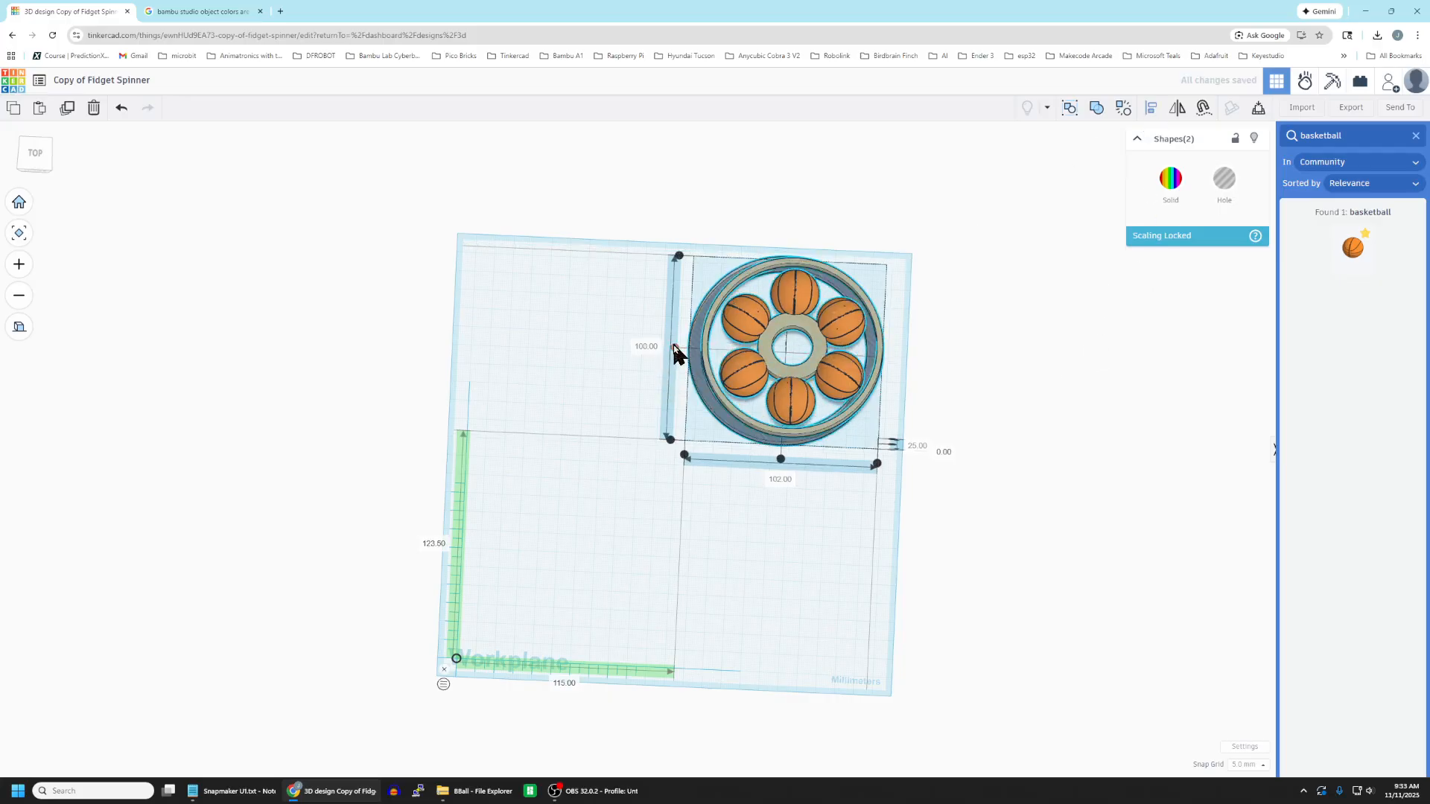
click(779, 461)
Step: Combine the grey cutting ring and the spinner as a Union to remove the spinner's outer ring
right_drag(864, 519, 865, 477)
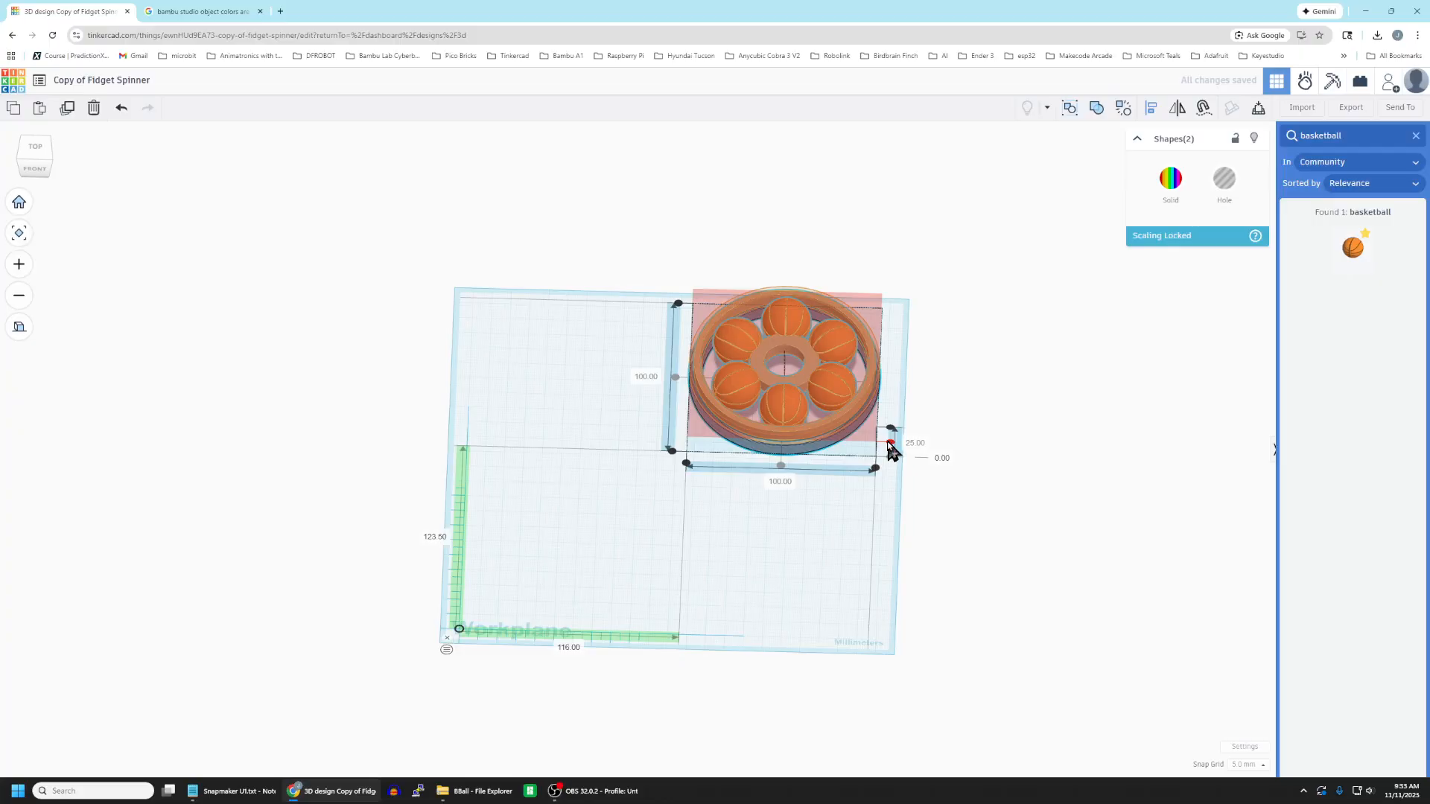
click(1095, 108)
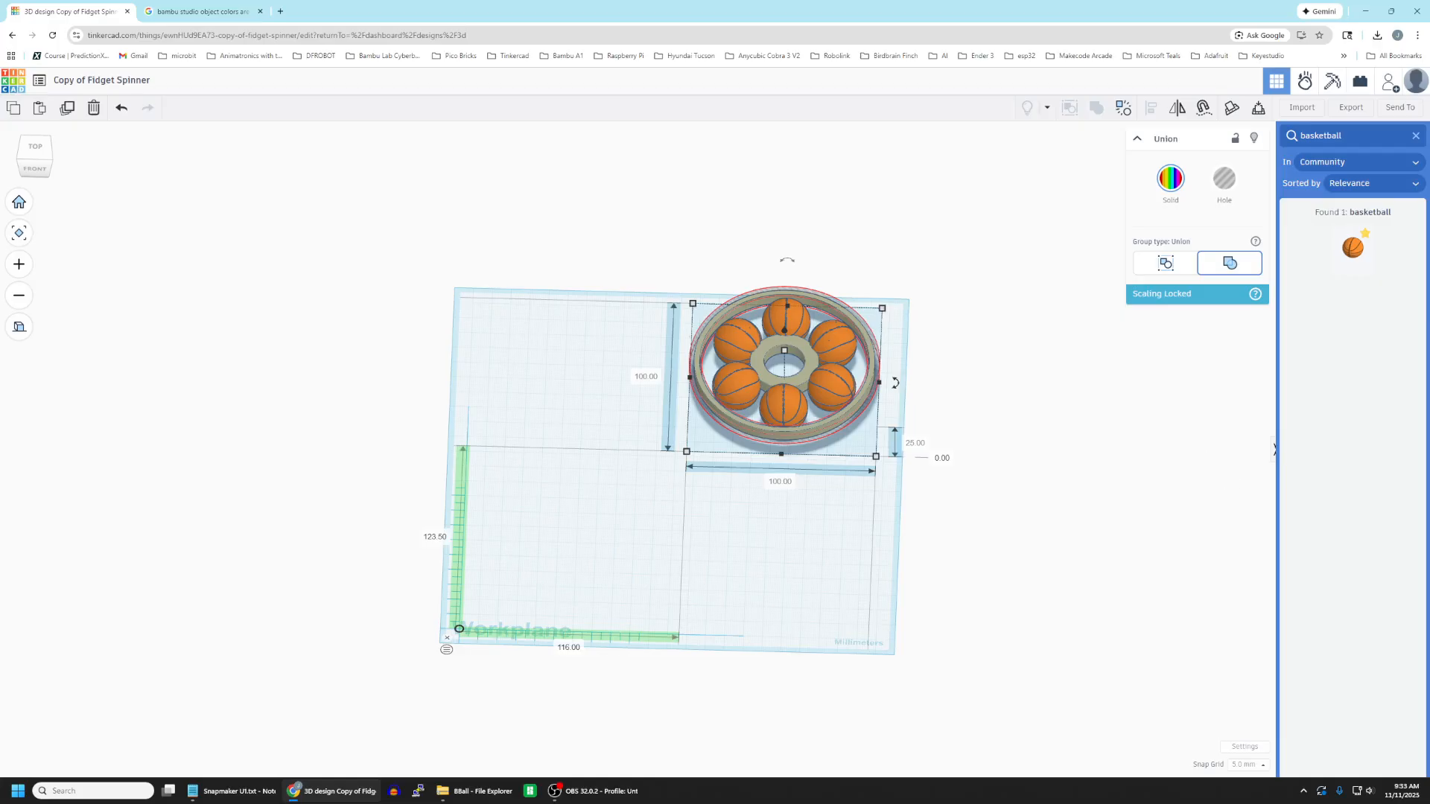
key(Delete)
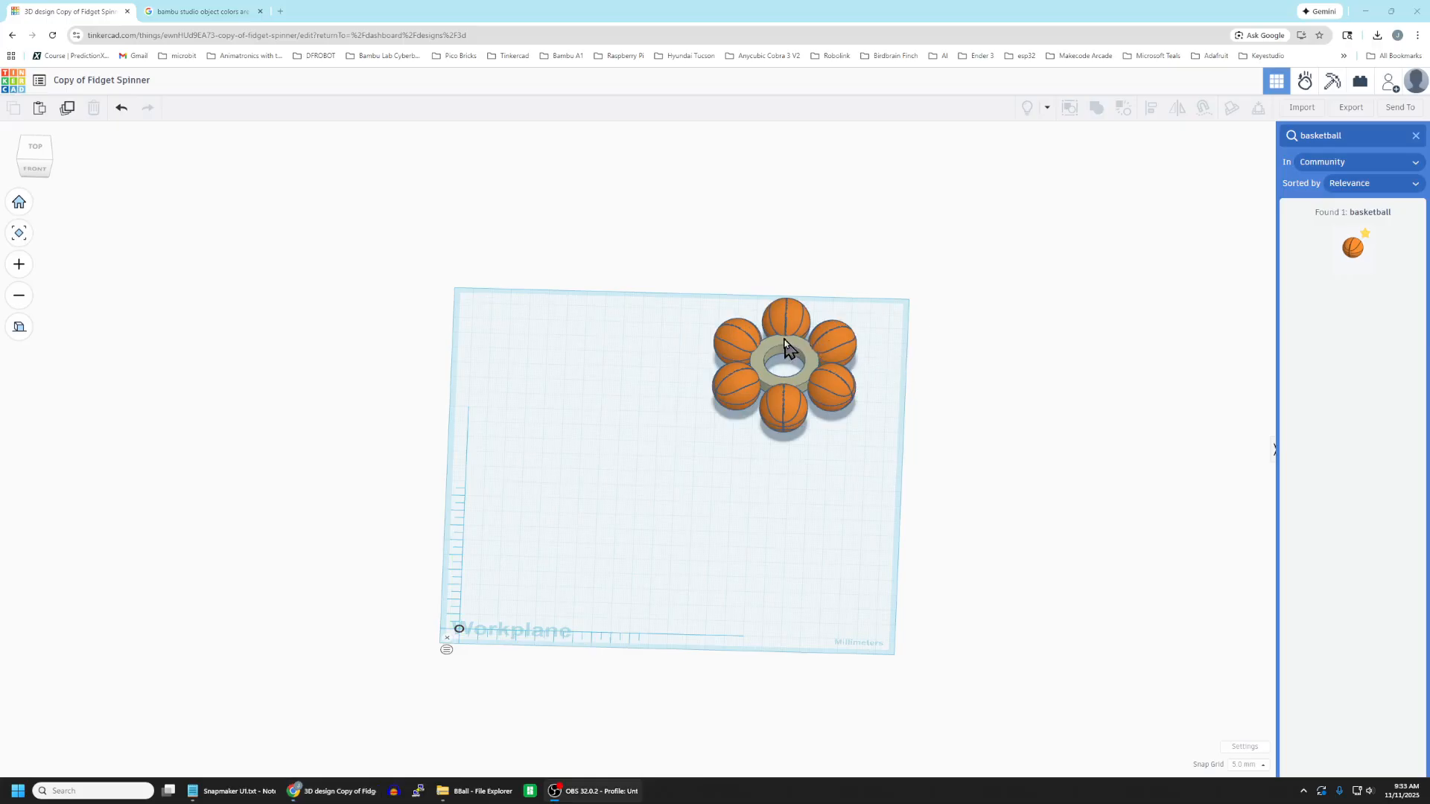
Step: Move the finished spinner toward the middle of the workplane, 60 mm across and 92.01 mm back from the ruler origin, and select it
drag(788, 348, 656, 401)
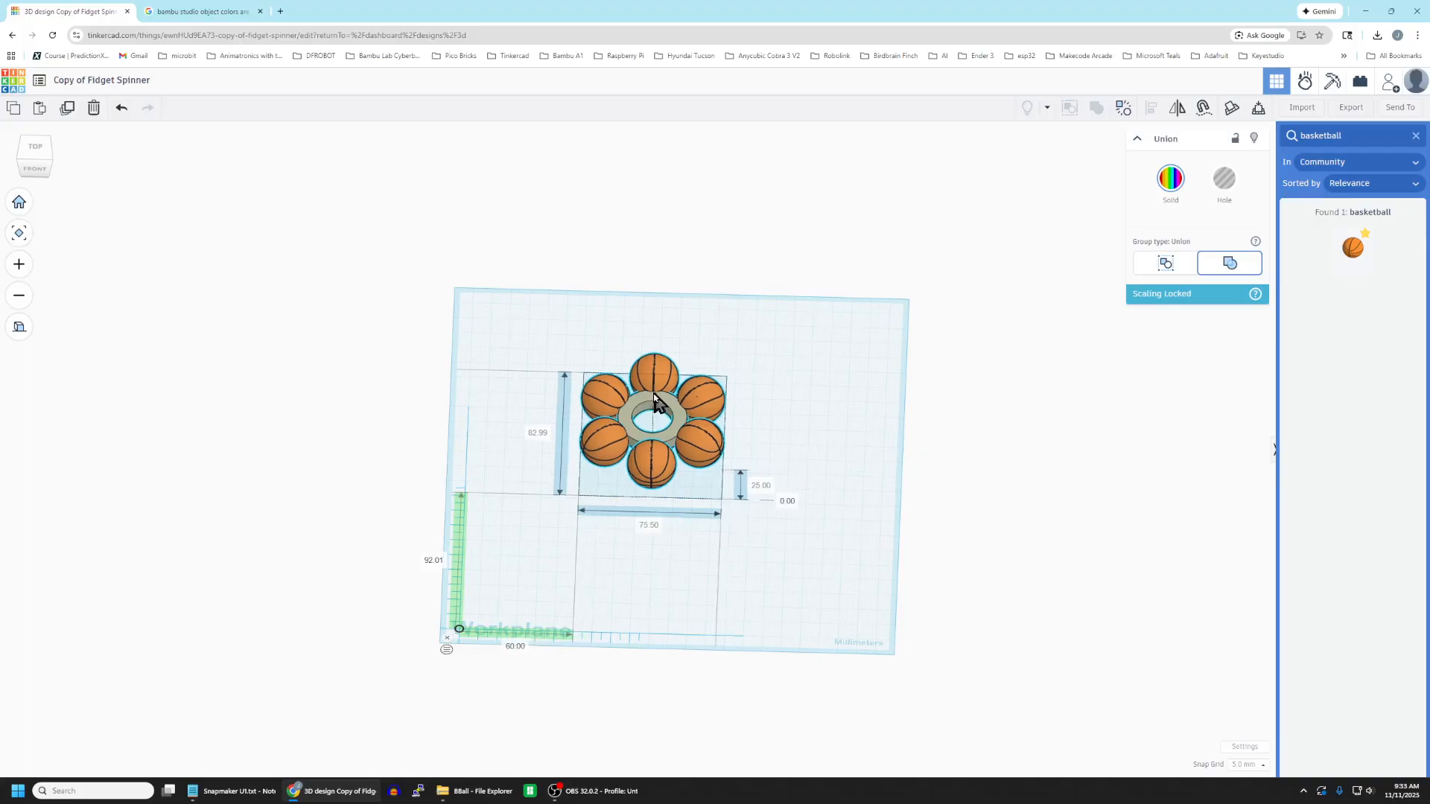
click(789, 597)
mouse_move(782, 594)
right_down()
mouse_move(801, 479)
mouse_move(785, 565)
right_up()
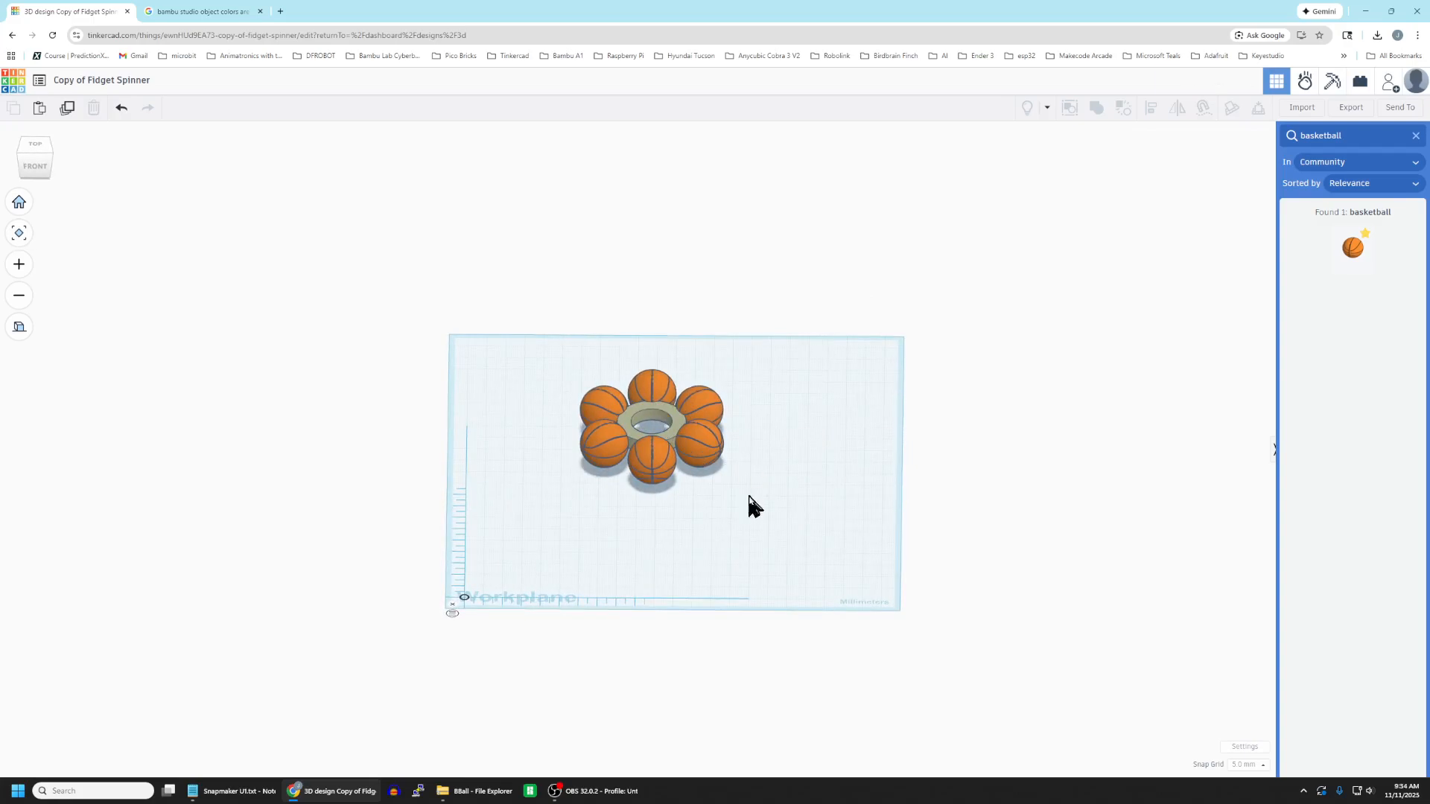
scroll(794, 473, up, 2)
scroll(794, 474, up, 3)
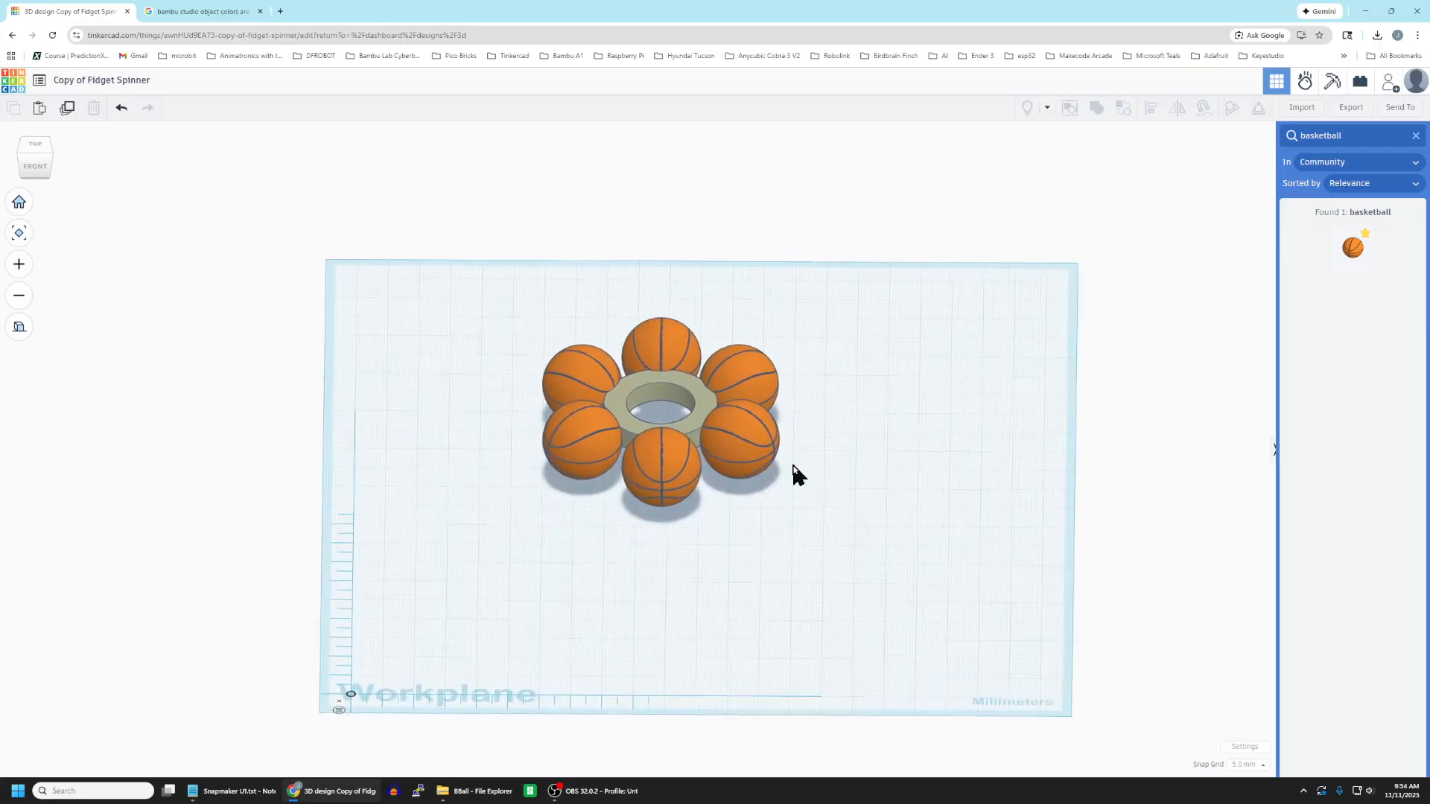
scroll(736, 423, down, 3)
click(736, 425)
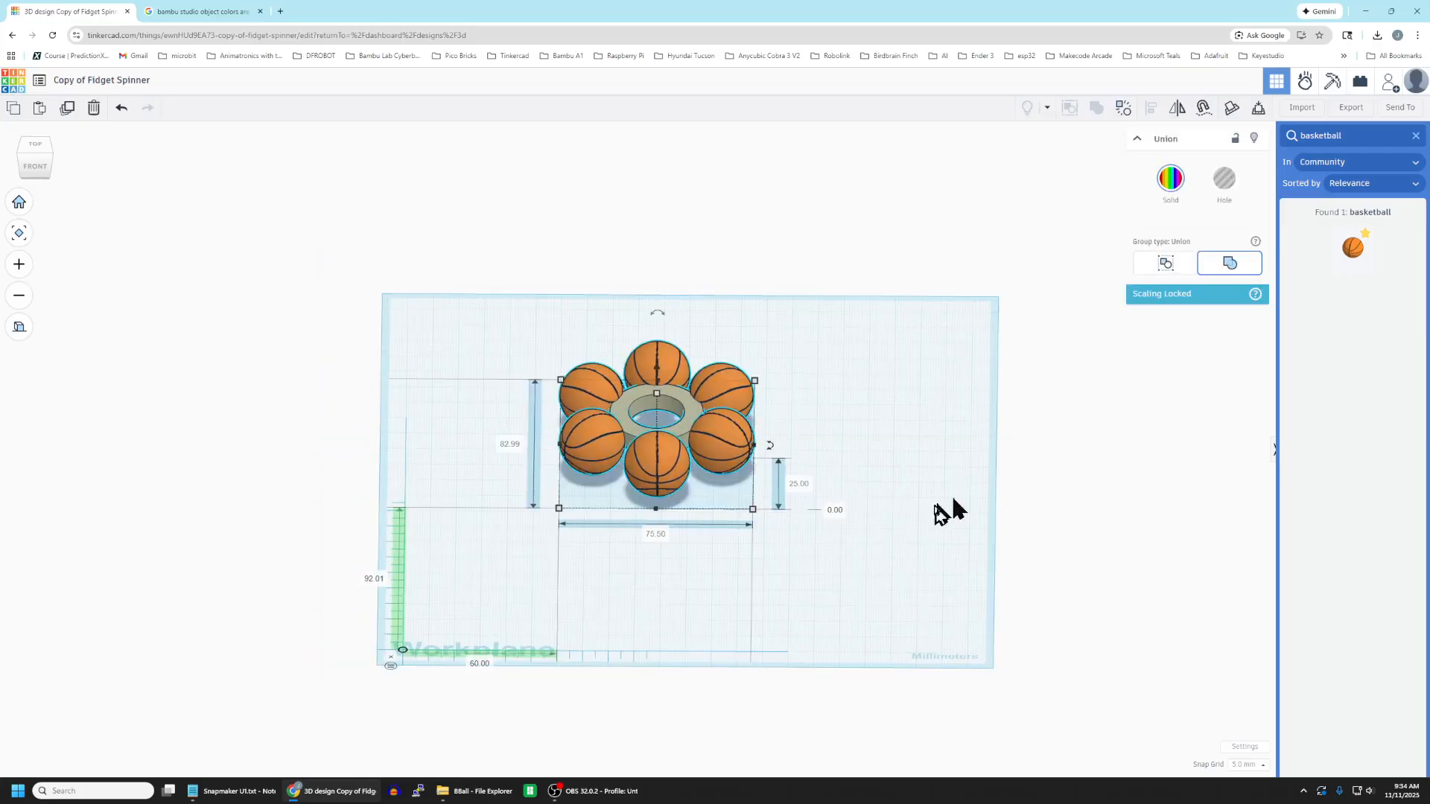
Step: Move the spinner to 35 mm across from the ruler origin and place a duplicate beside it, 129.5 mm across and 95 mm back
click(772, 464)
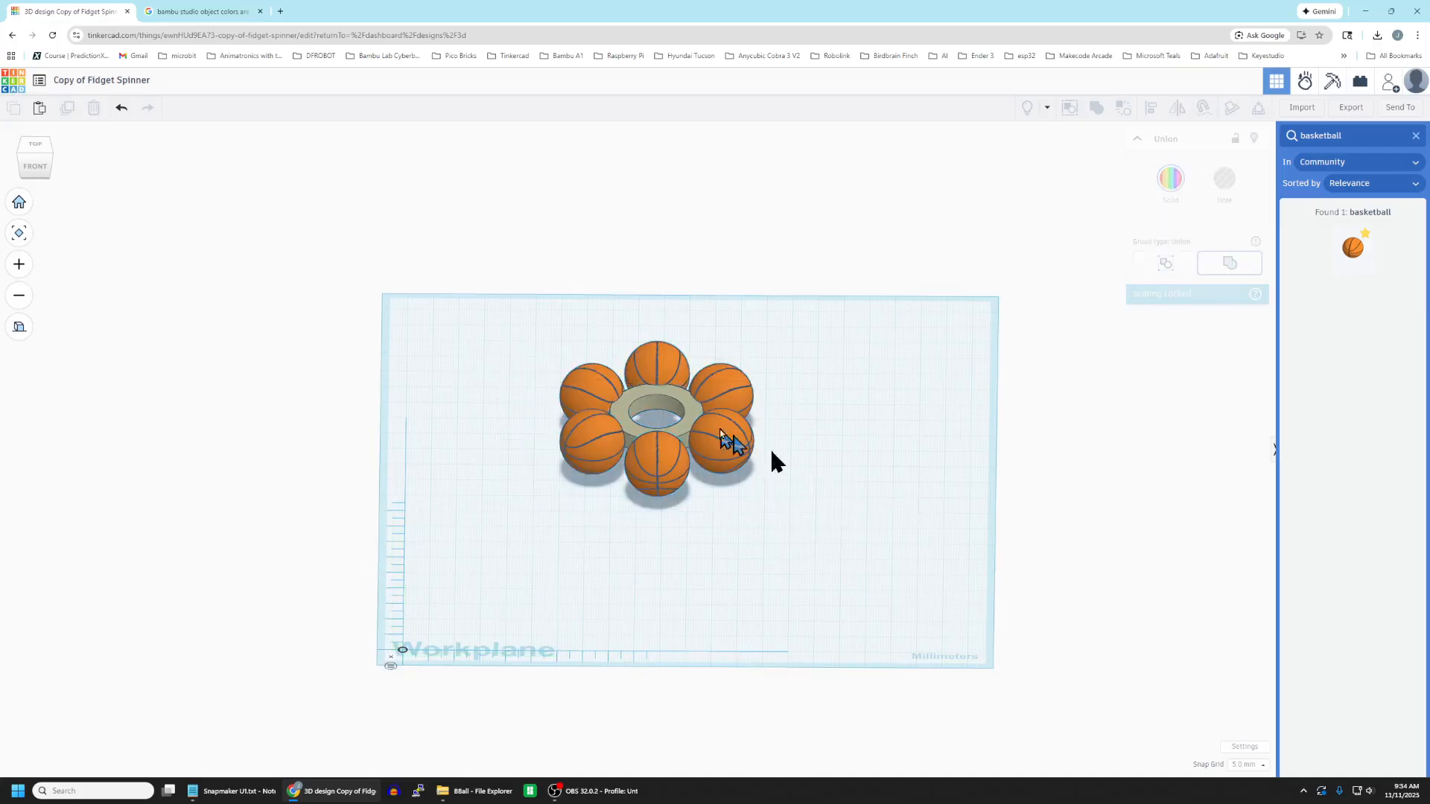
drag(632, 400, 568, 400)
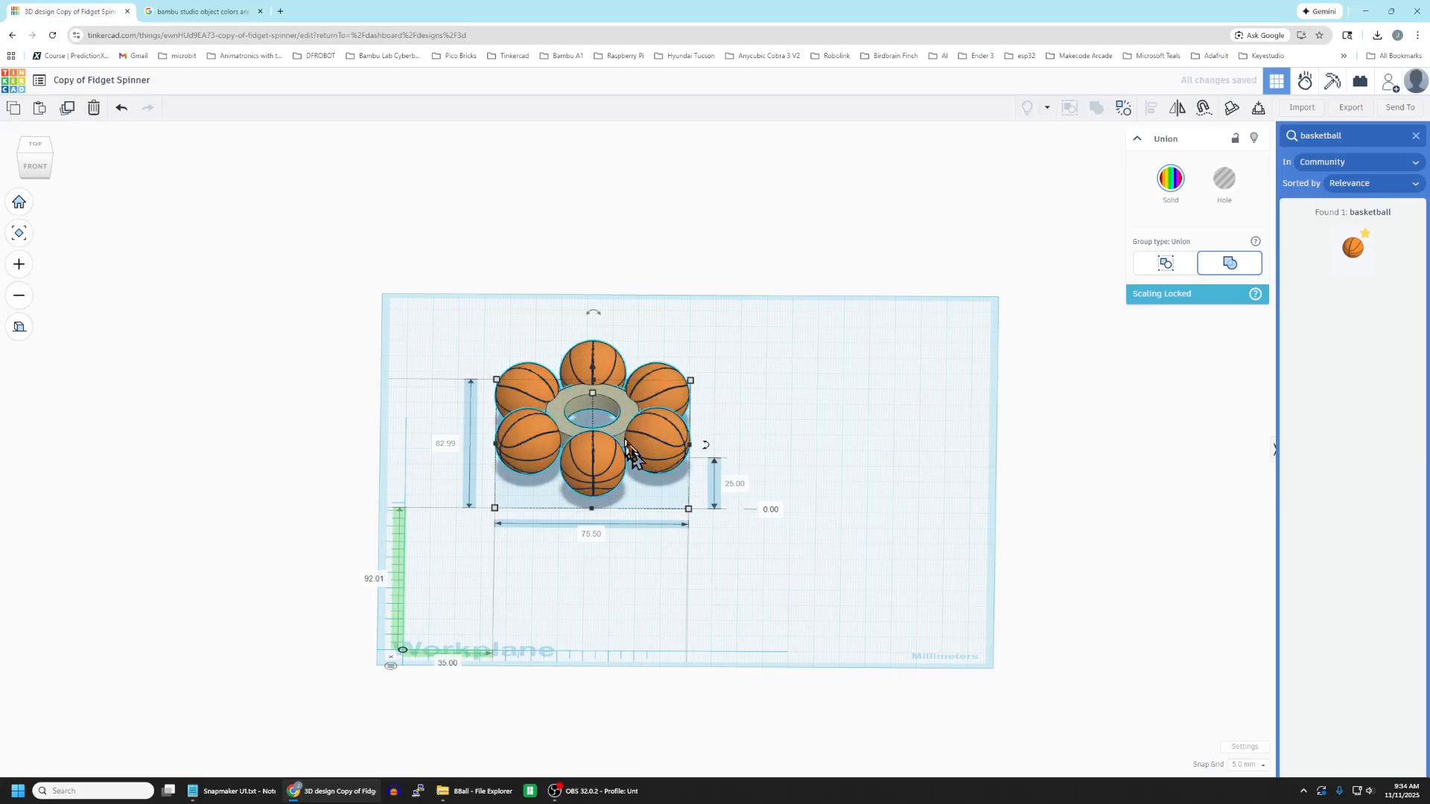
drag(647, 432, 890, 432)
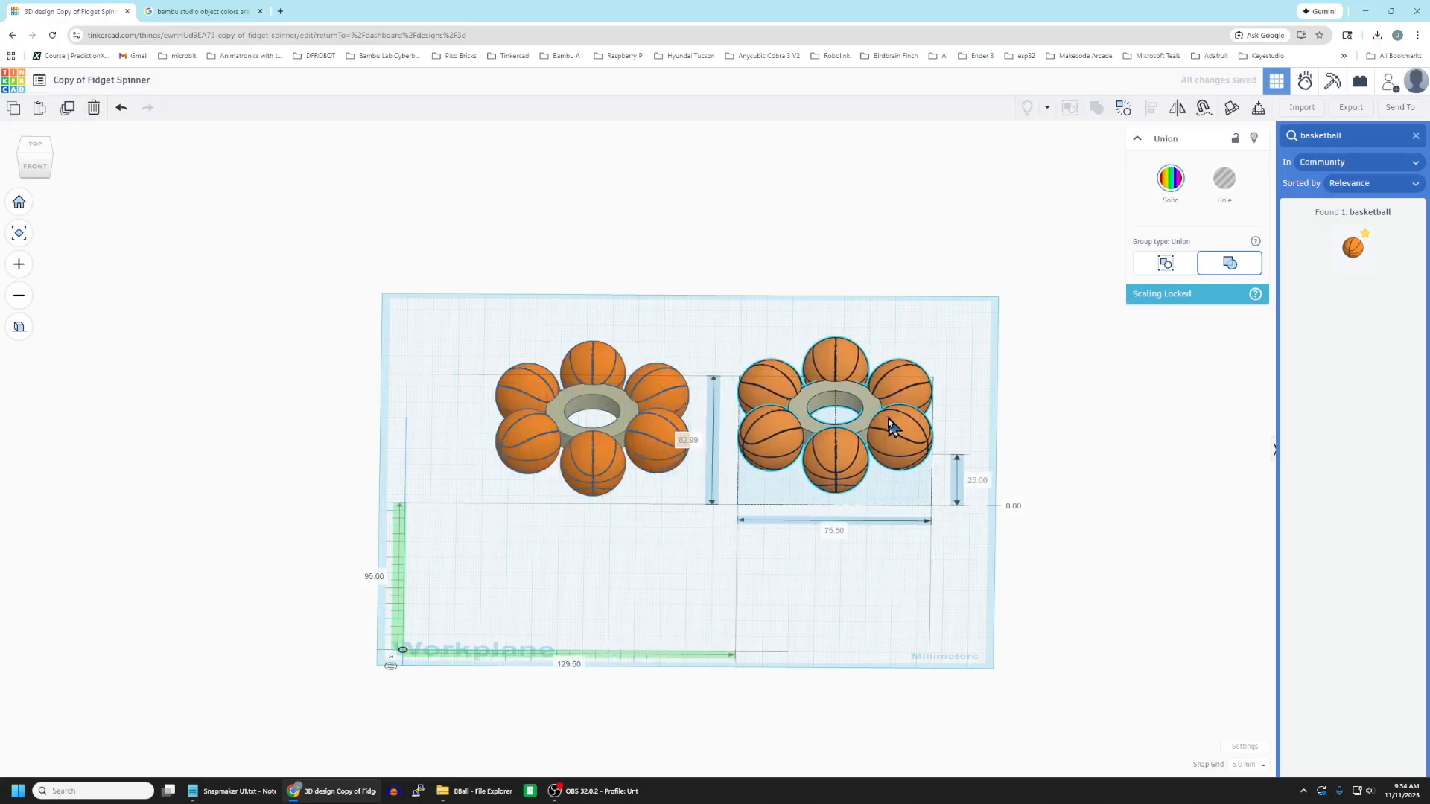
click(857, 545)
right_drag(722, 498, 725, 565)
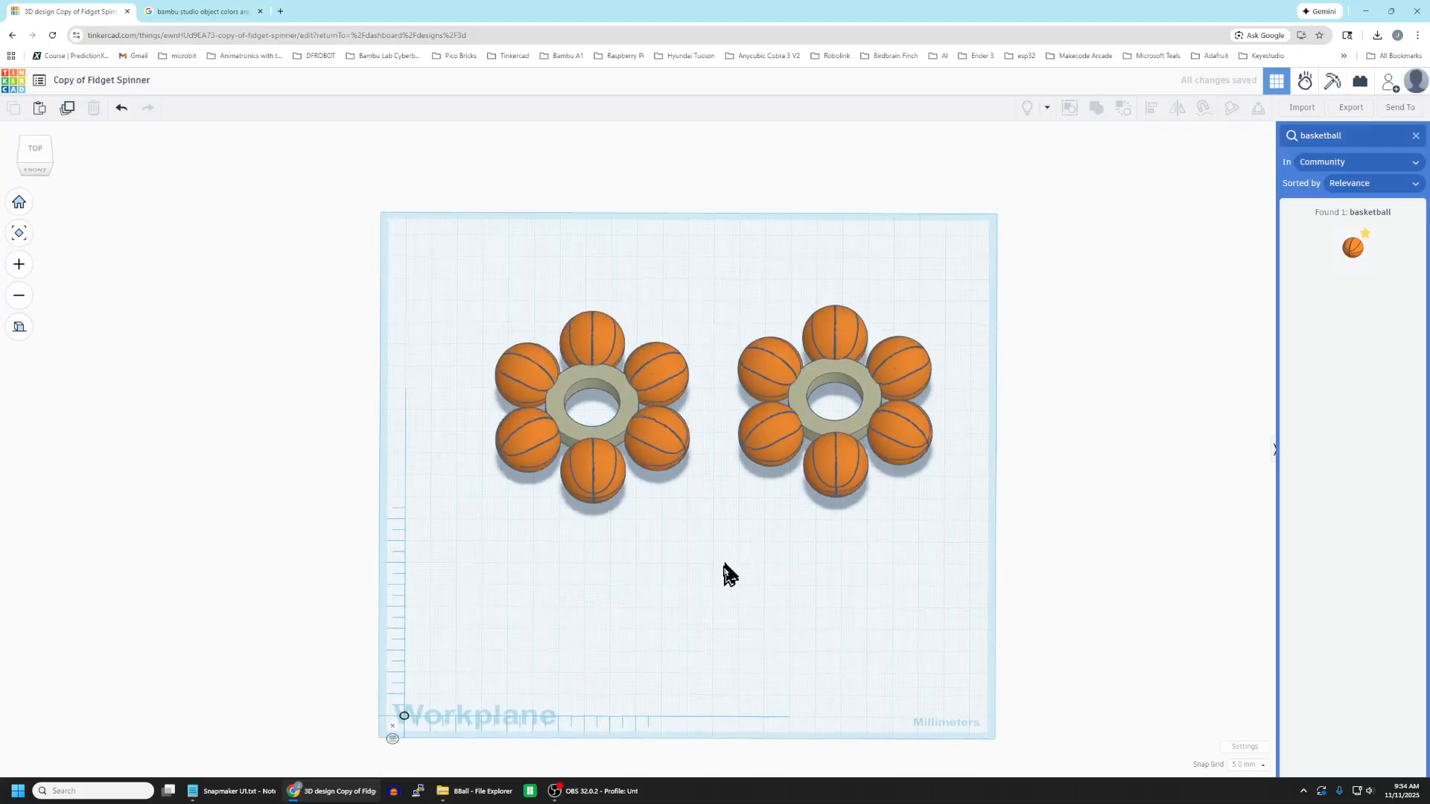
Step: Clear the shape search and place a hole cylinder 95 mm wide and 115 mm deep that covers the whole left spinner
click(1416, 136)
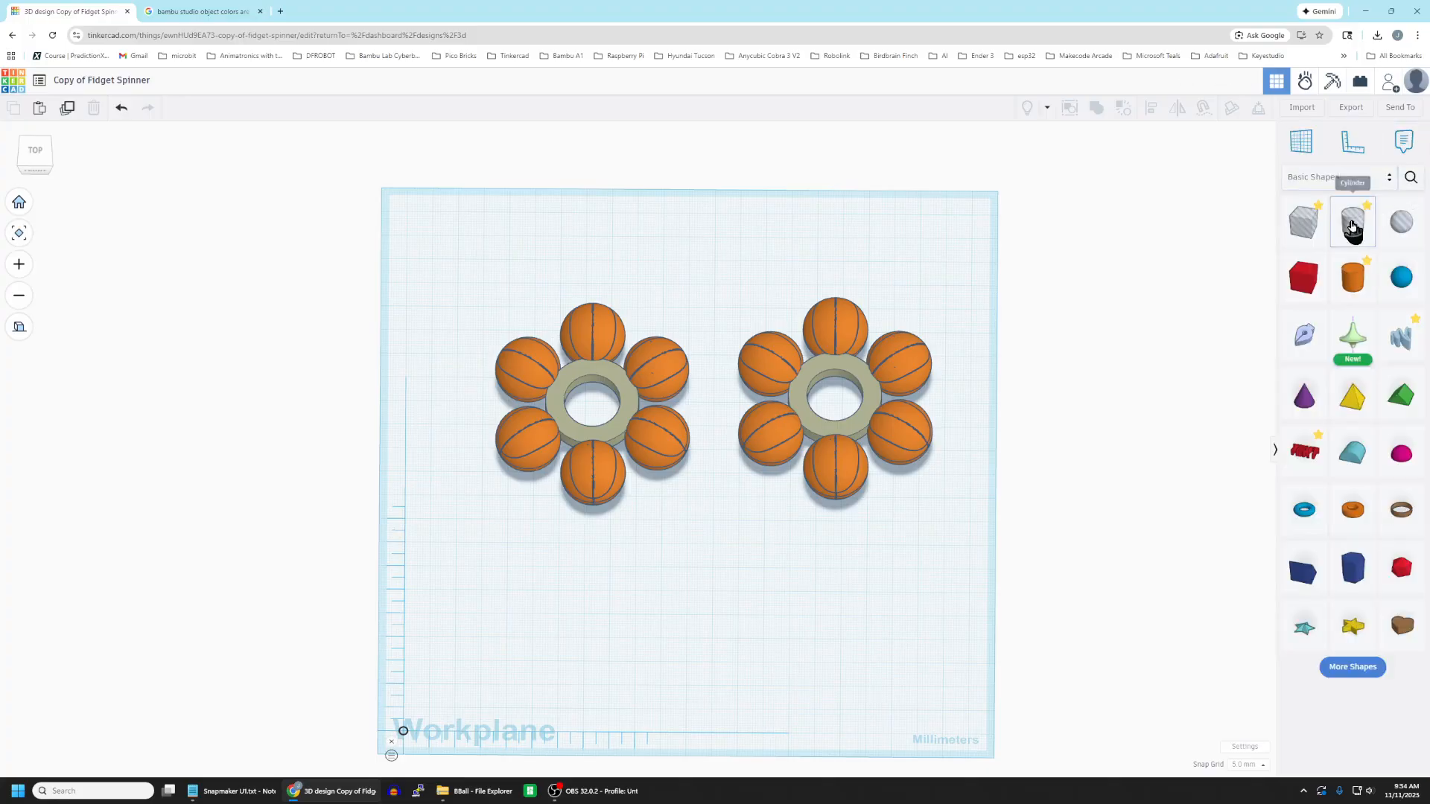
drag(1352, 228, 712, 553)
right_drag(823, 554, 824, 598)
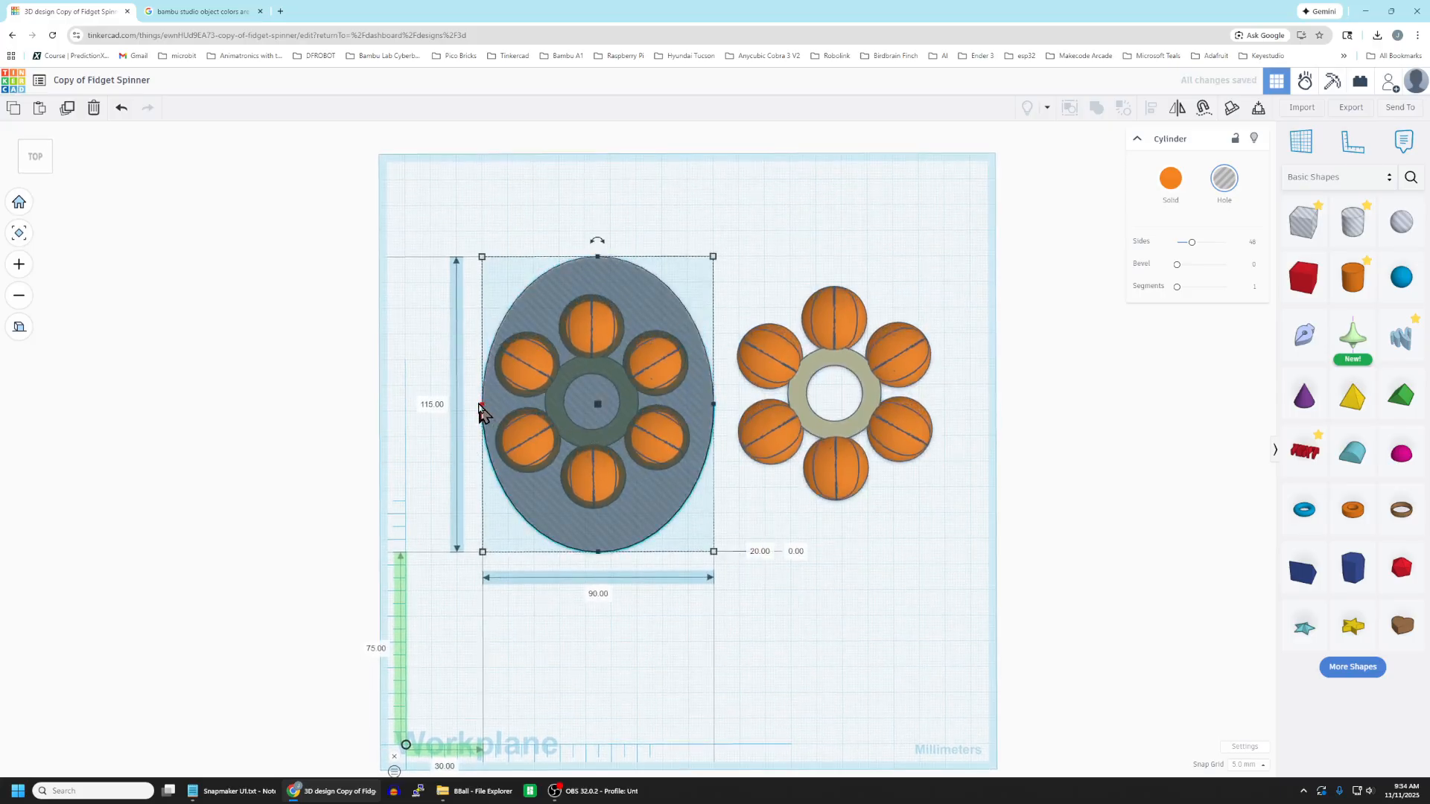
drag(480, 404, 468, 406)
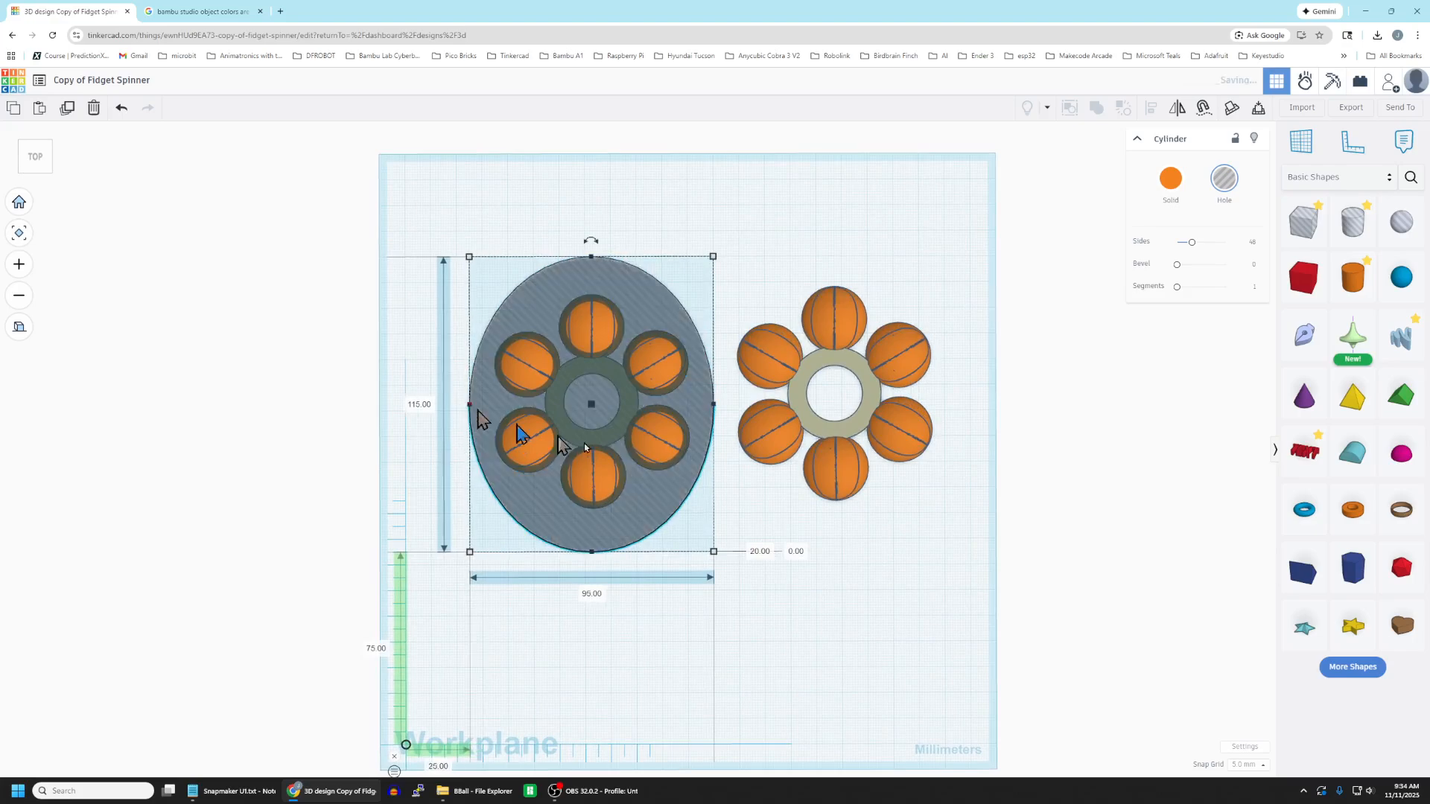
Step: Check the spinner's height and set the hole cylinder's height to half of it, 12.5 mm
click(773, 605)
right_drag(785, 623, 685, 501)
click(666, 499)
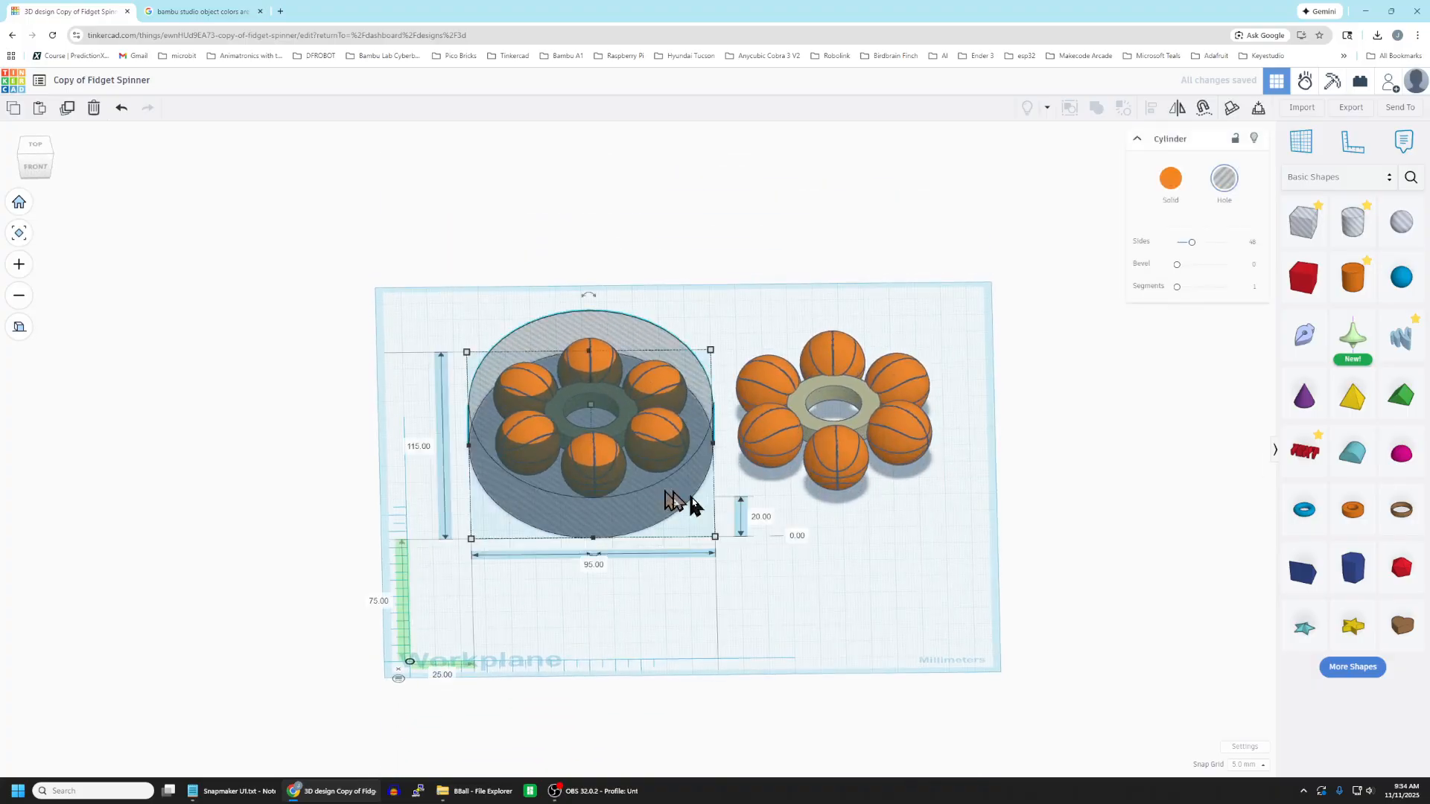
click(915, 380)
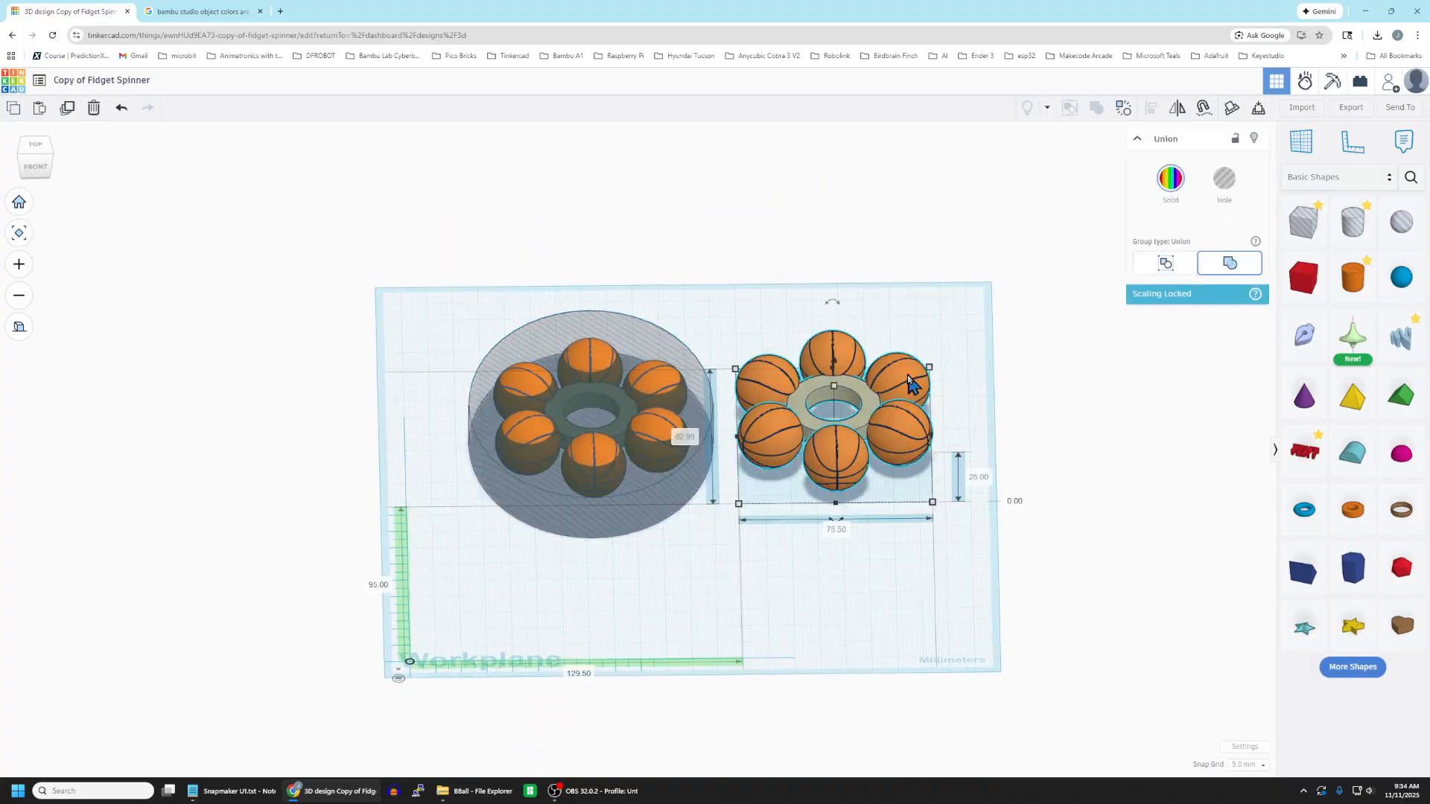
click(632, 505)
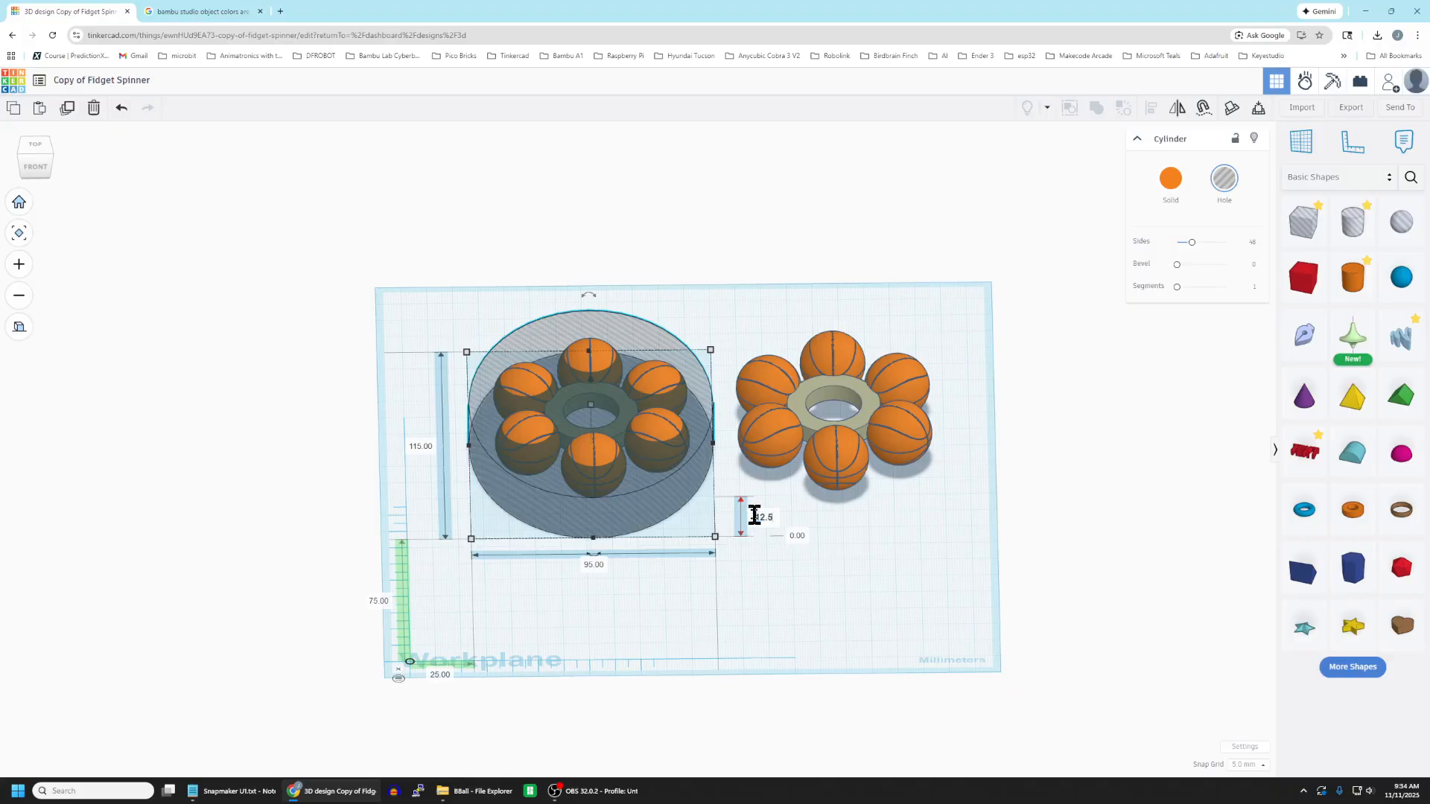
click(845, 581)
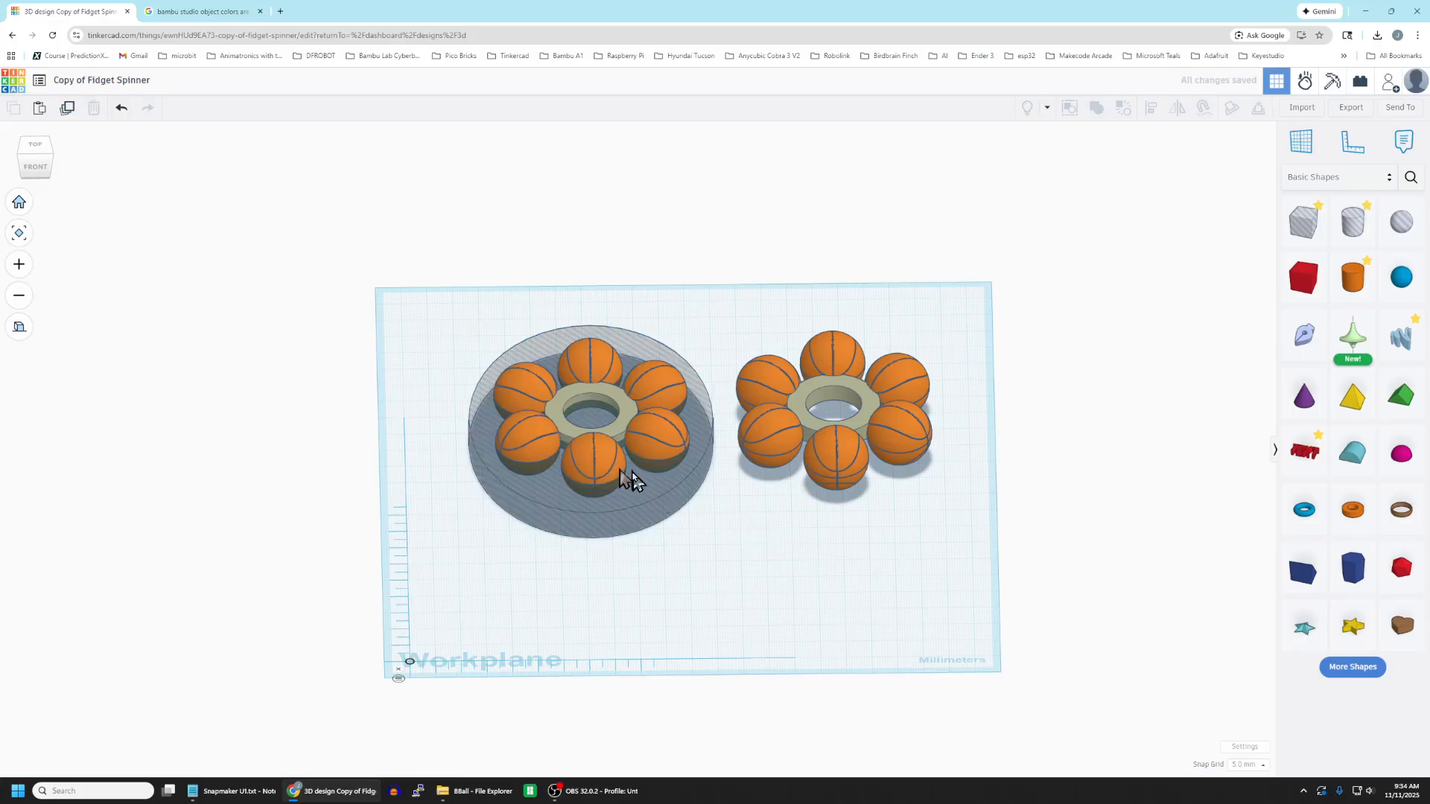
Step: Duplicate the hole cylinder, place the copy over the right spinner and raise it 12.5 mm above the workplane
mouse_move(648, 495)
mouse_down()
mouse_move(676, 485)
mouse_move(624, 486)
mouse_move(639, 488)
mouse_up()
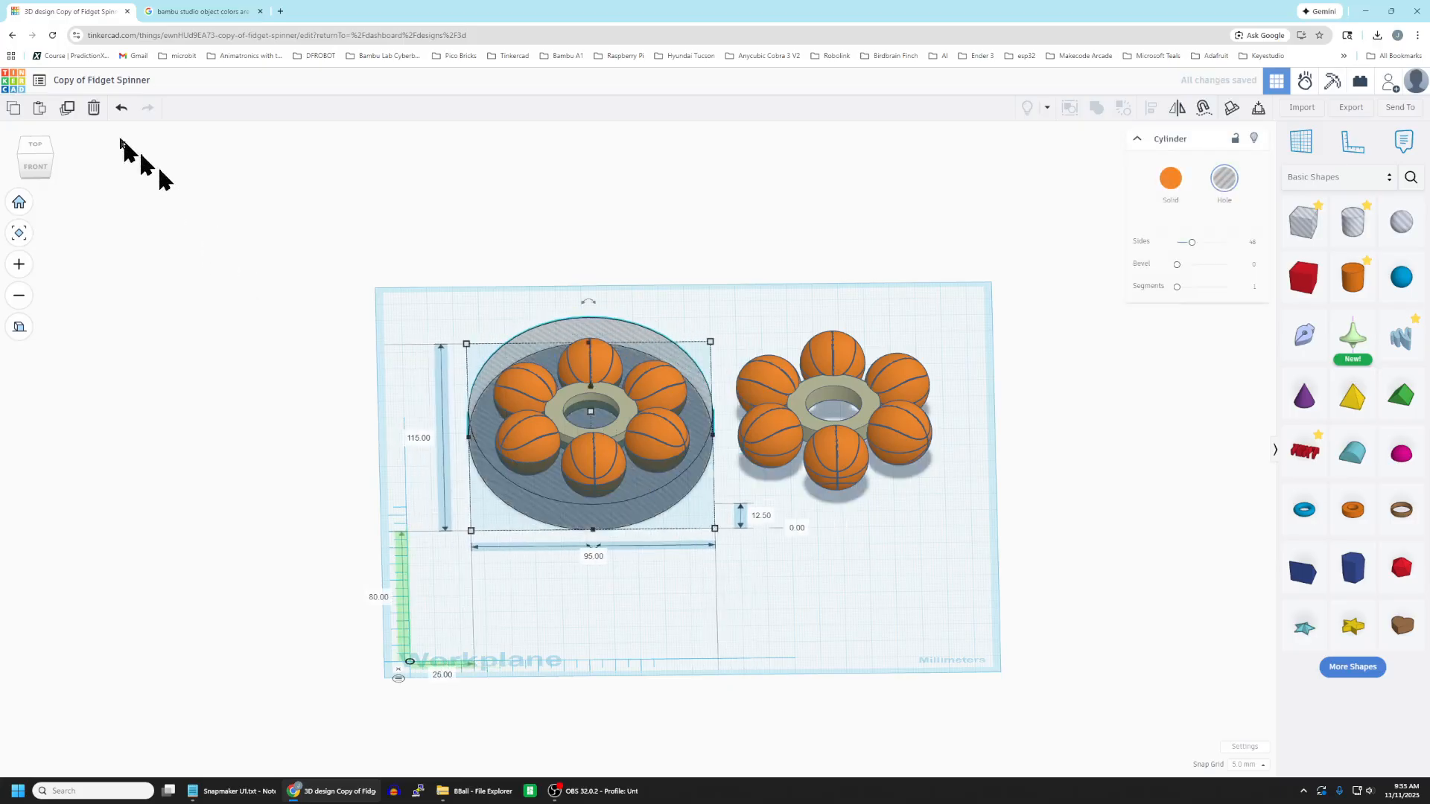
click(69, 111)
drag(623, 514, 870, 480)
right_drag(901, 552, 1026, 550)
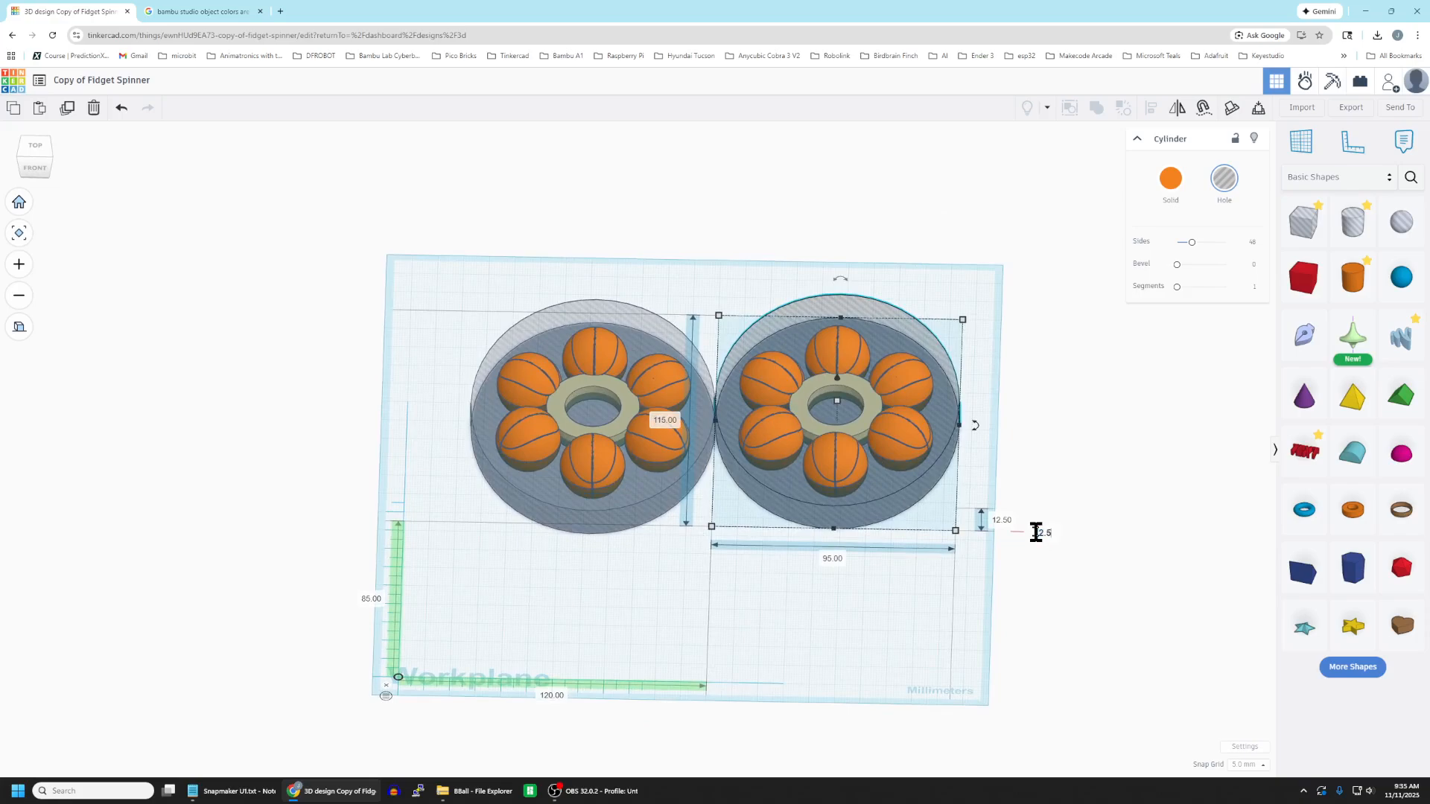
key(Return)
Step: Union the right spinner with its raised hole cylinder to cut away the spinner's upper half
click(903, 624)
right_drag(889, 624, 898, 593)
drag(743, 264, 969, 521)
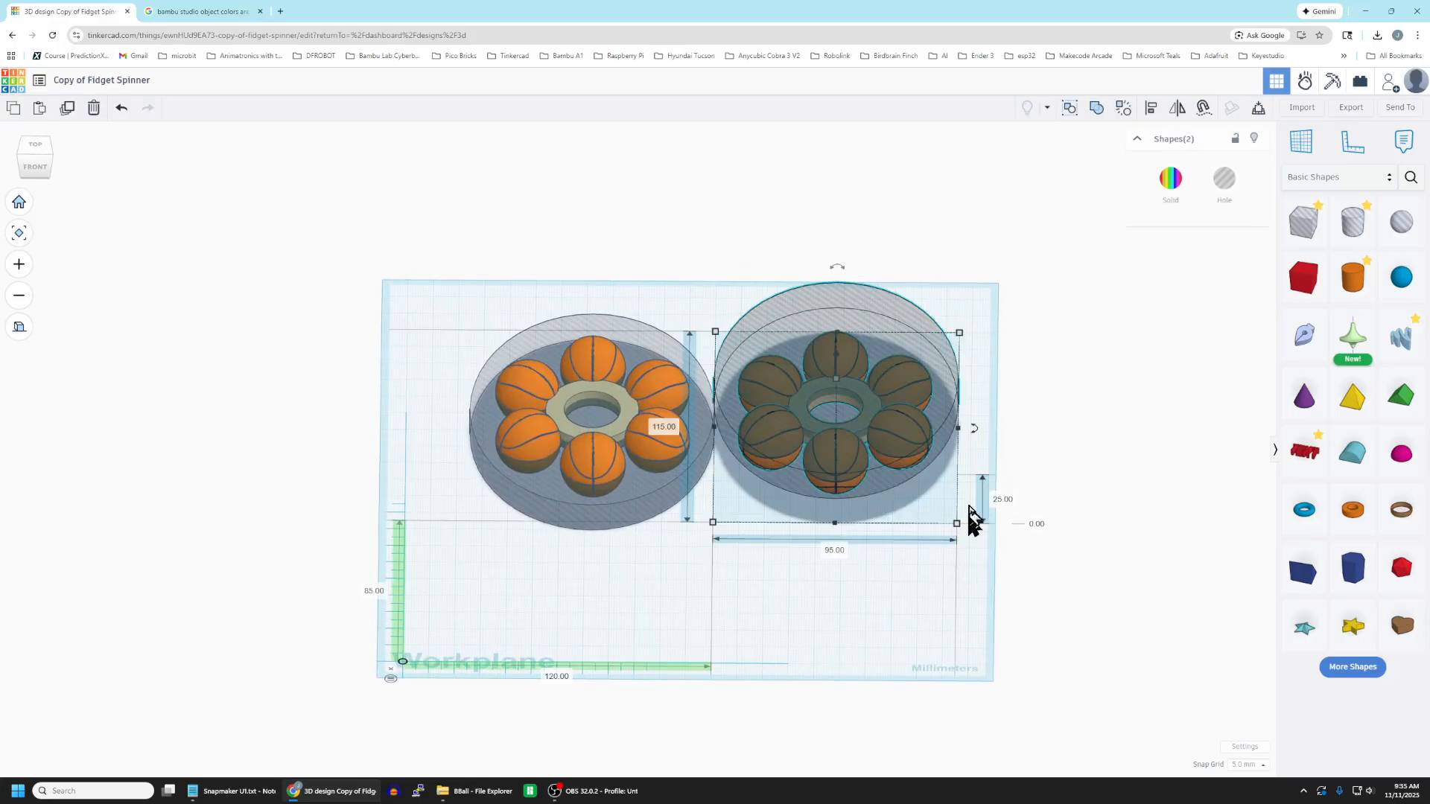
click(1098, 109)
click(855, 618)
right_drag(855, 618, 900, 542)
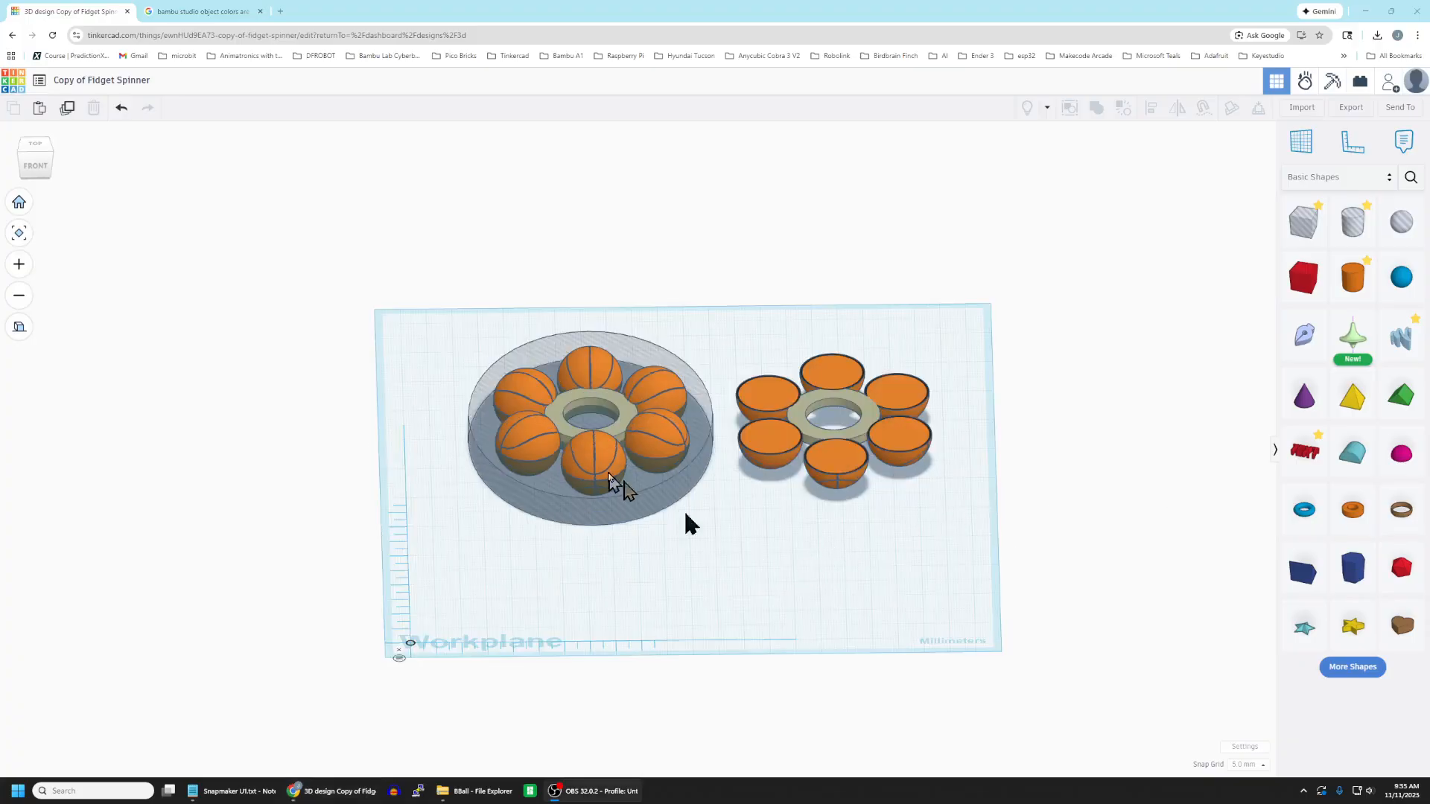
Step: Union the left spinner with its hole cylinder to cut away the spinner's lower half
drag(445, 309, 721, 548)
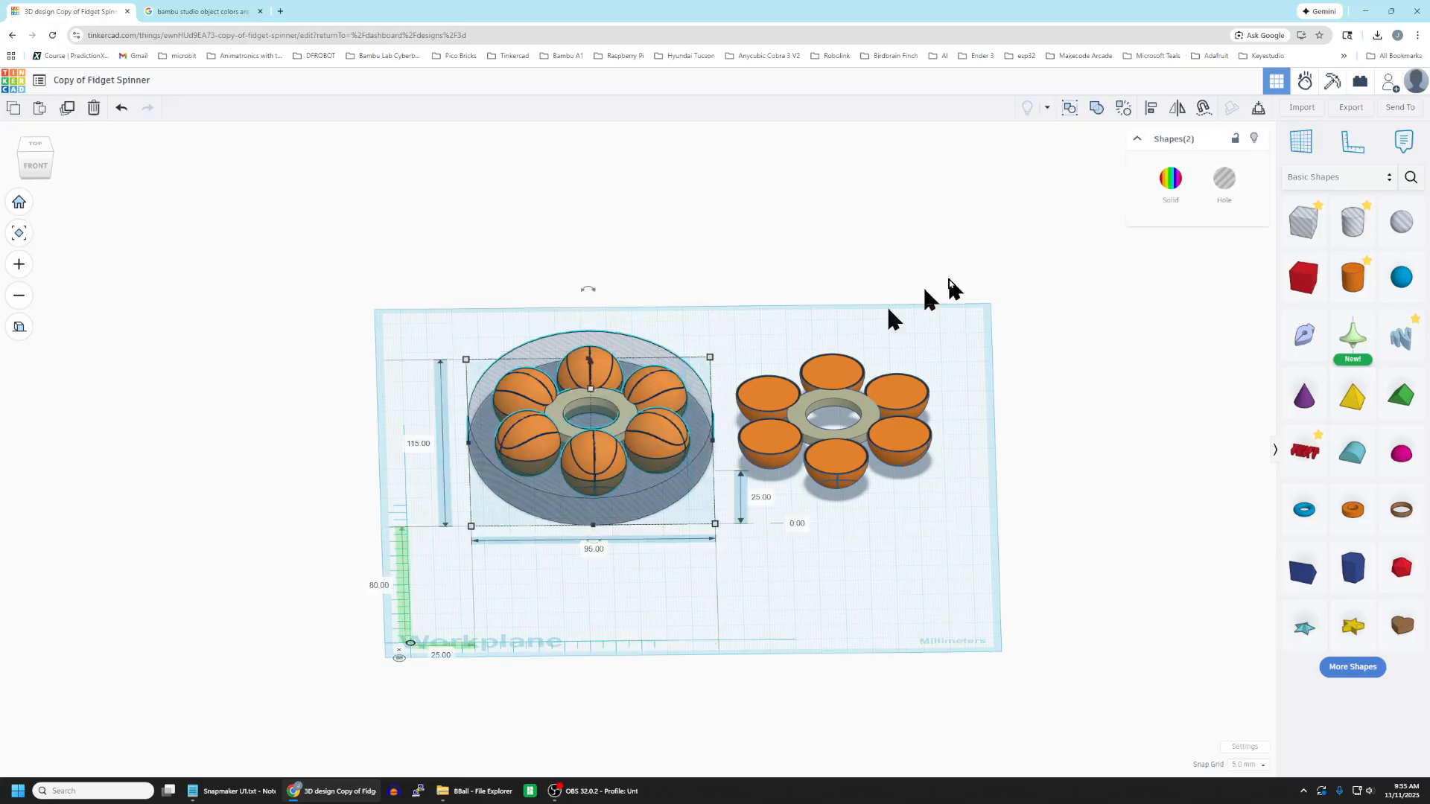
click(1096, 109)
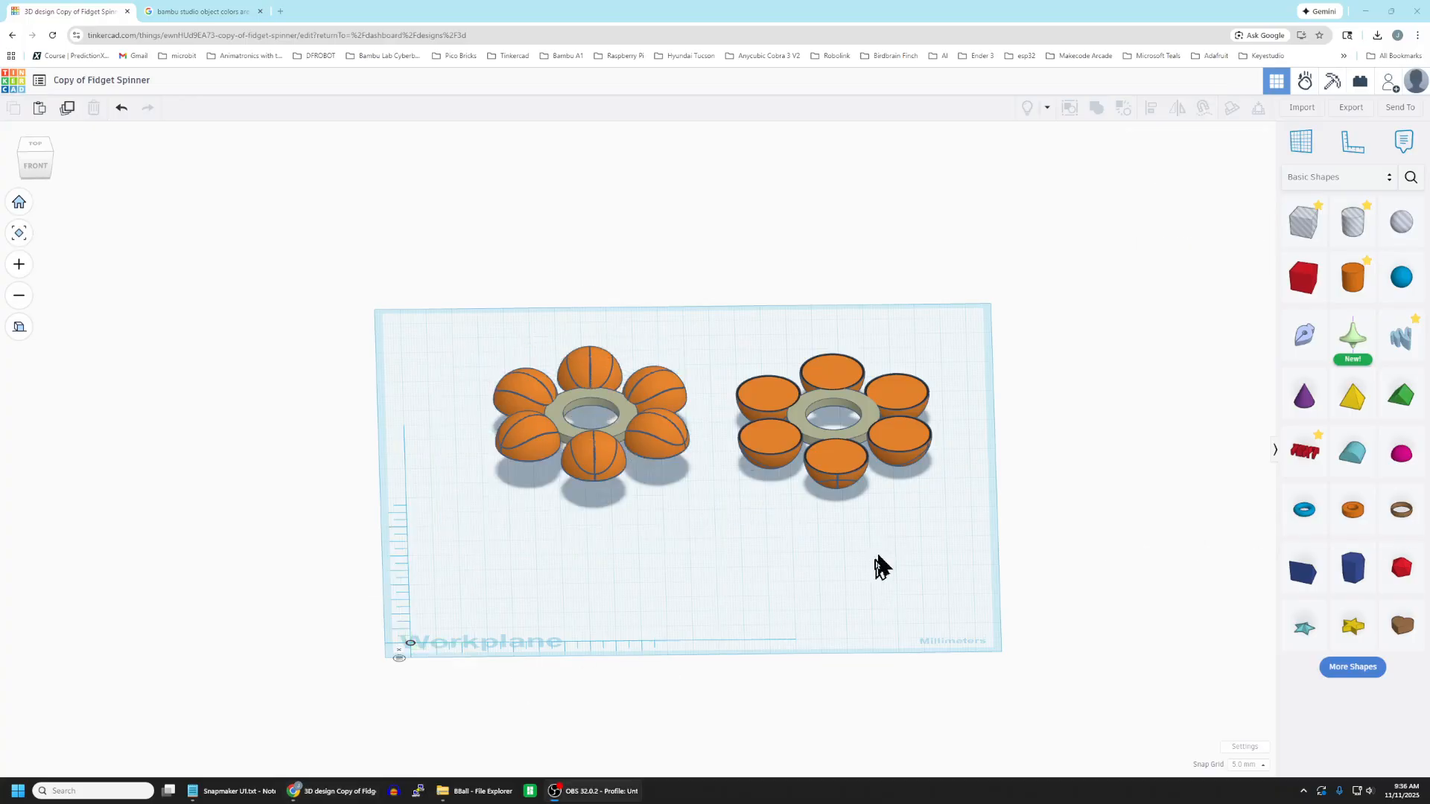
right_drag(877, 556, 805, 505)
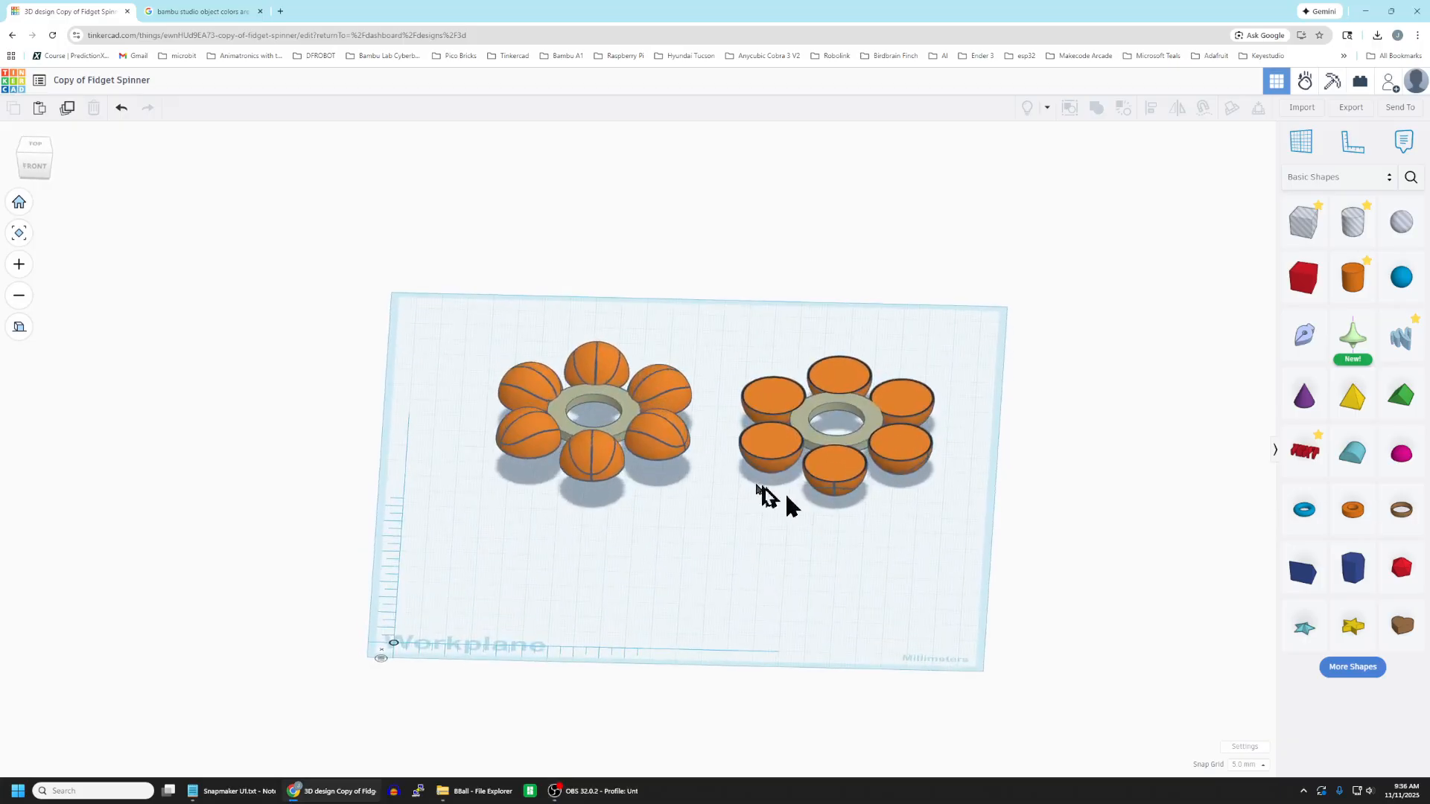
Step: Drop the floating left spinner half onto the workplane
click(652, 426)
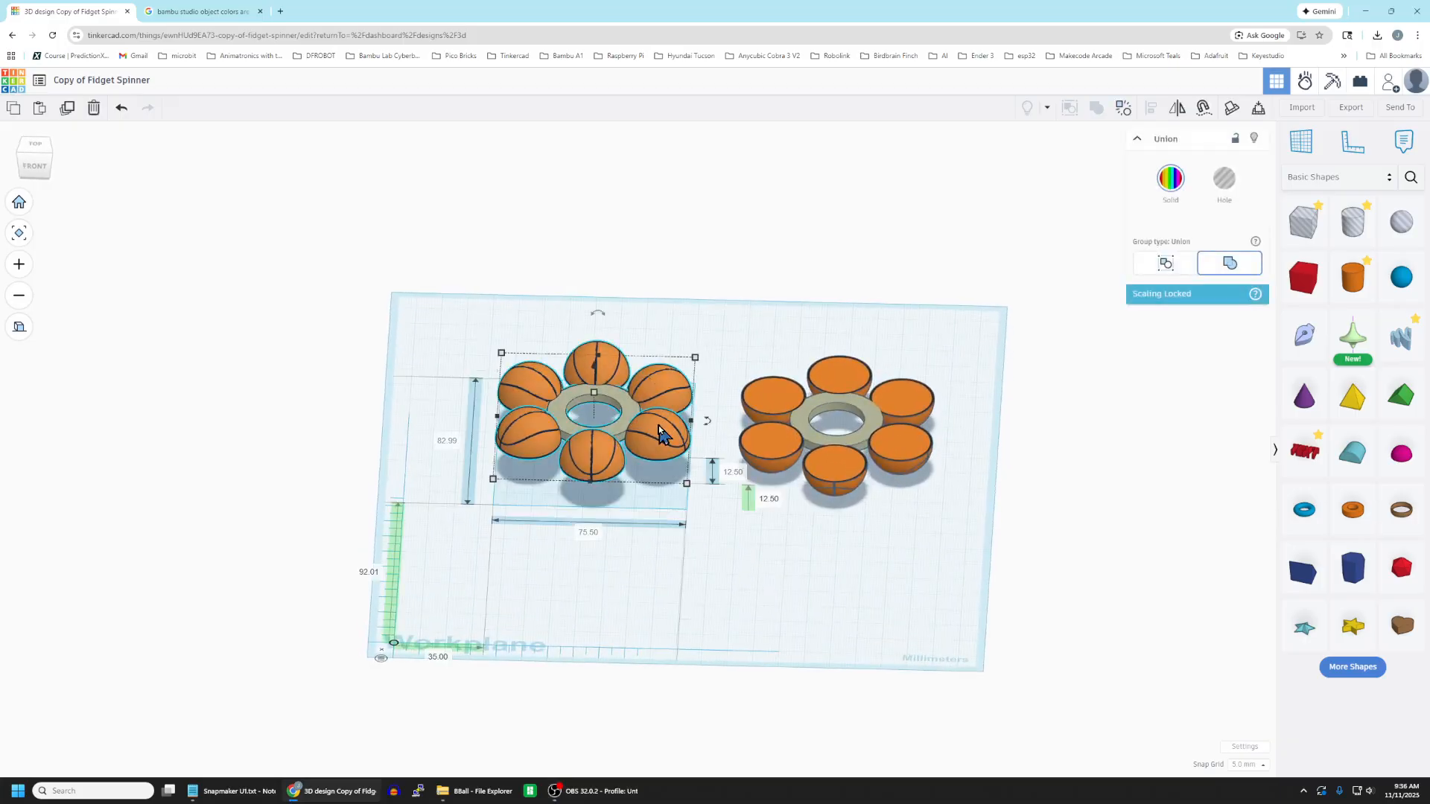
click(926, 511)
right_drag(925, 536, 922, 494)
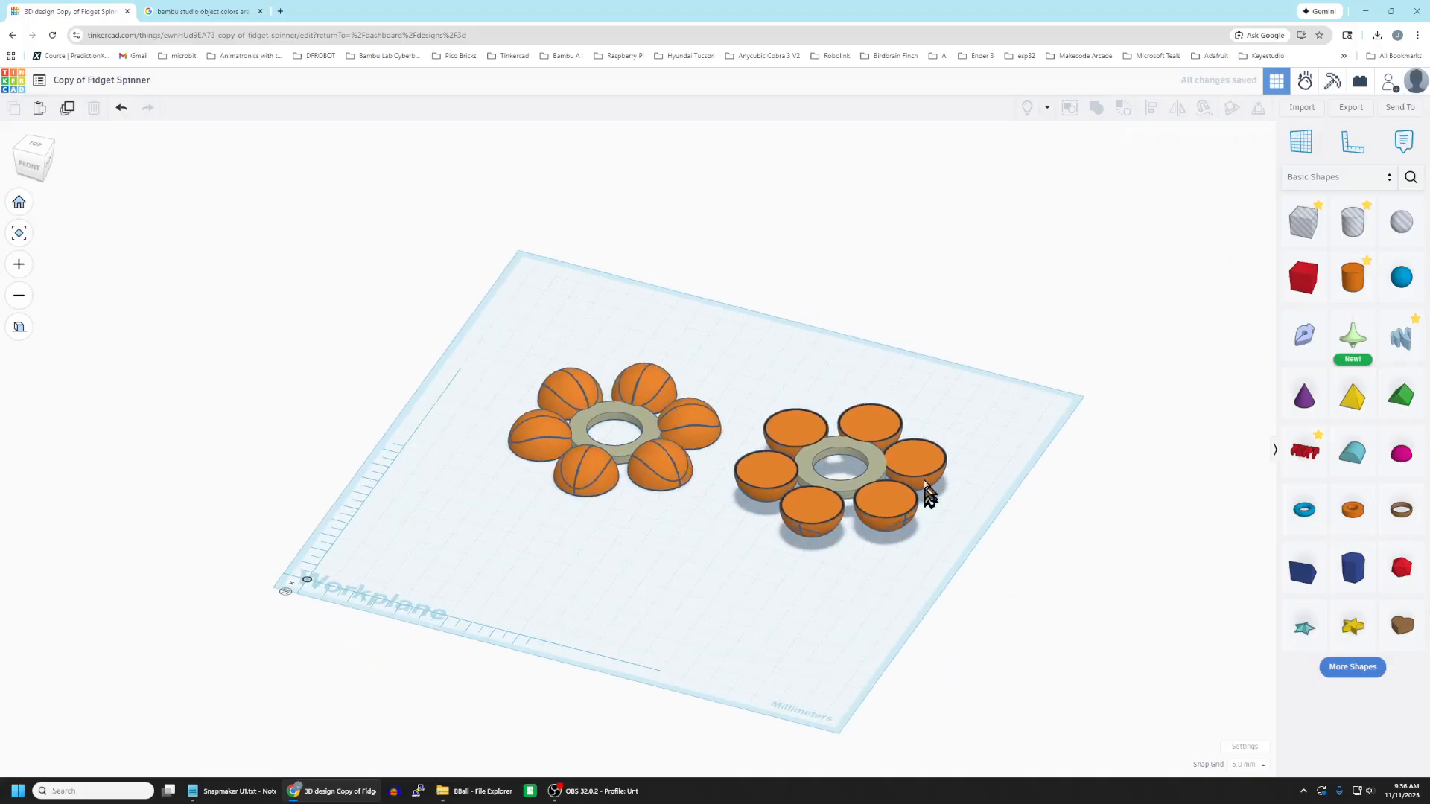
Step: Turn the right spinner half upside down so its flat cut faces rest on the workplane
click(879, 470)
right_drag(824, 696, 881, 527)
drag(752, 439, 748, 502)
click(788, 628)
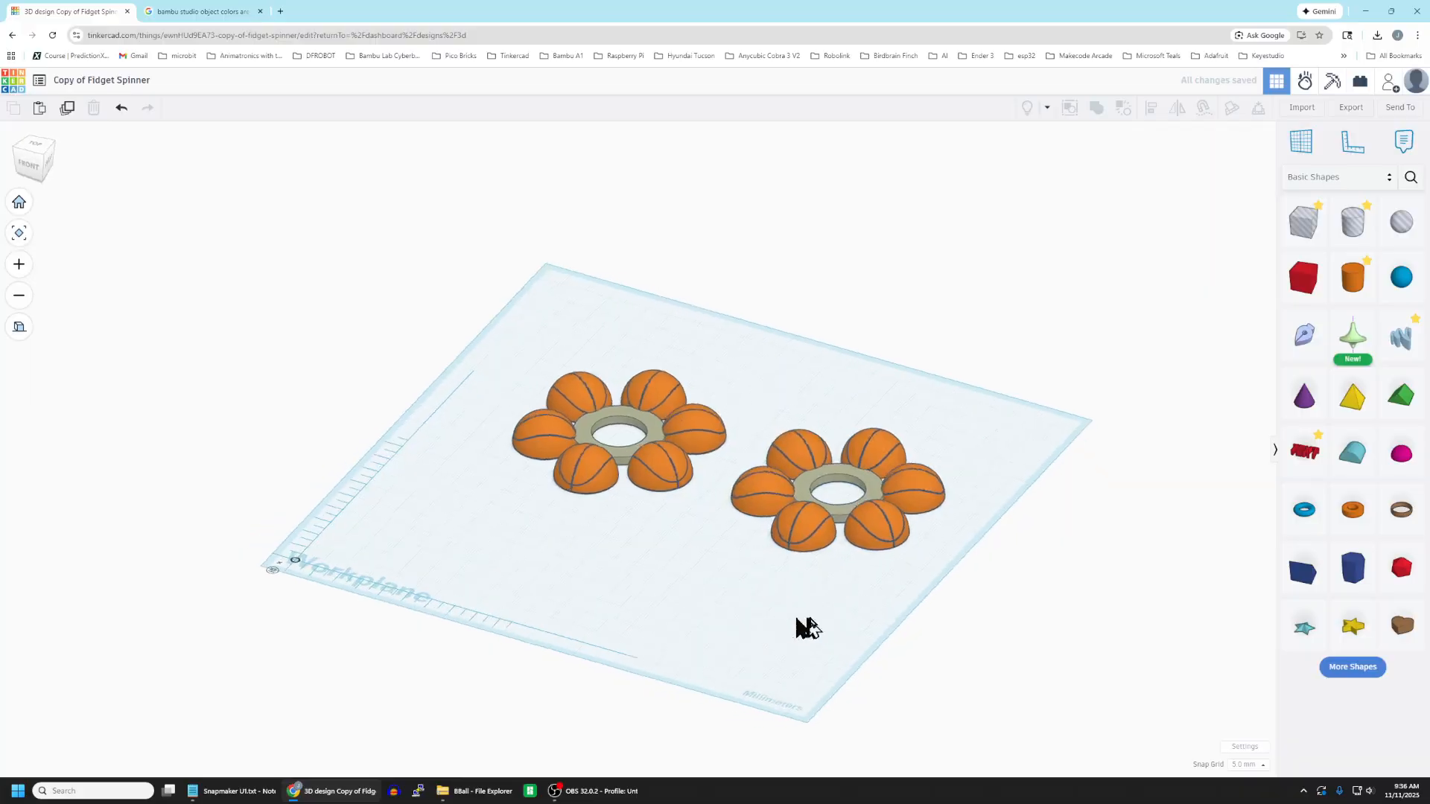
right_drag(789, 628, 894, 511)
click(841, 485)
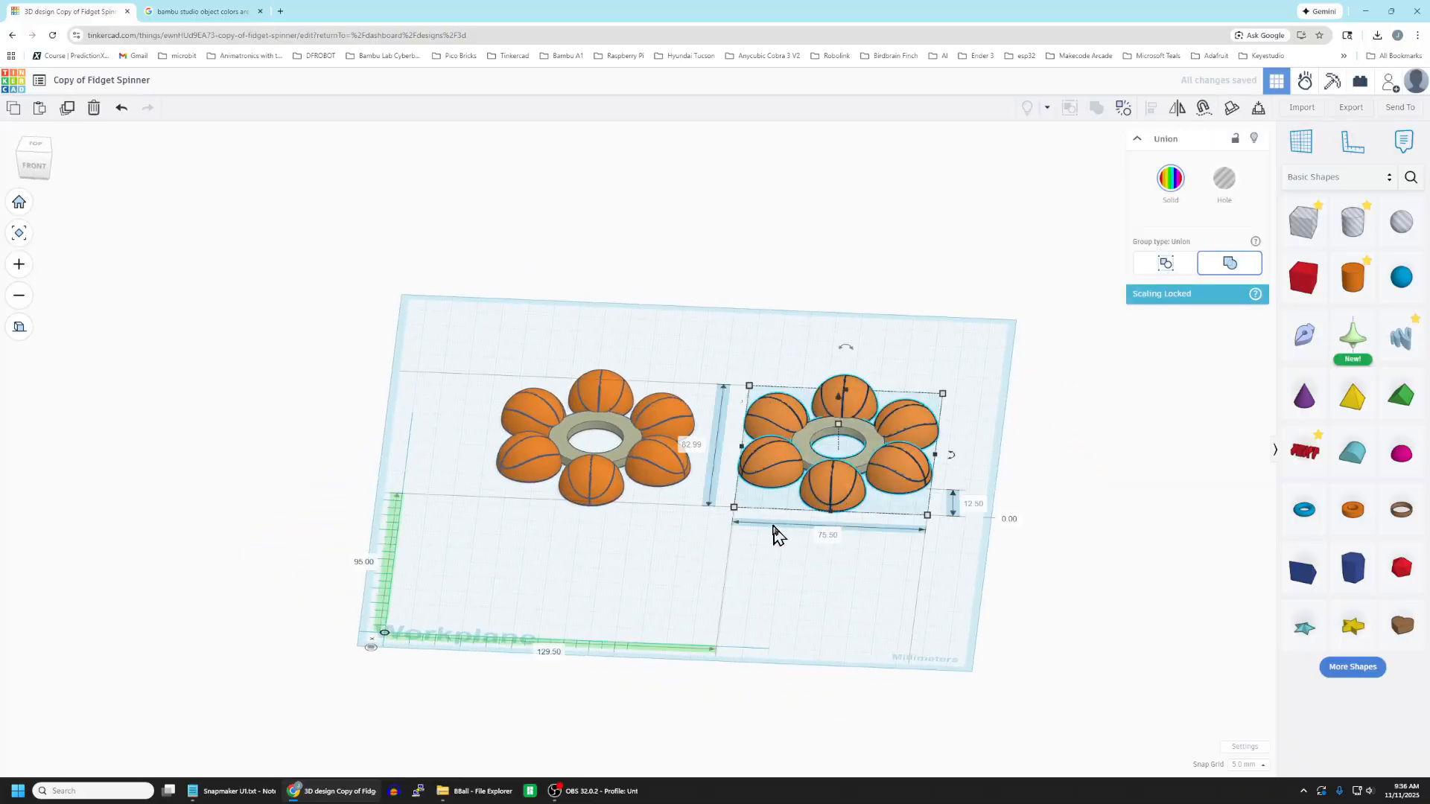
click(861, 578)
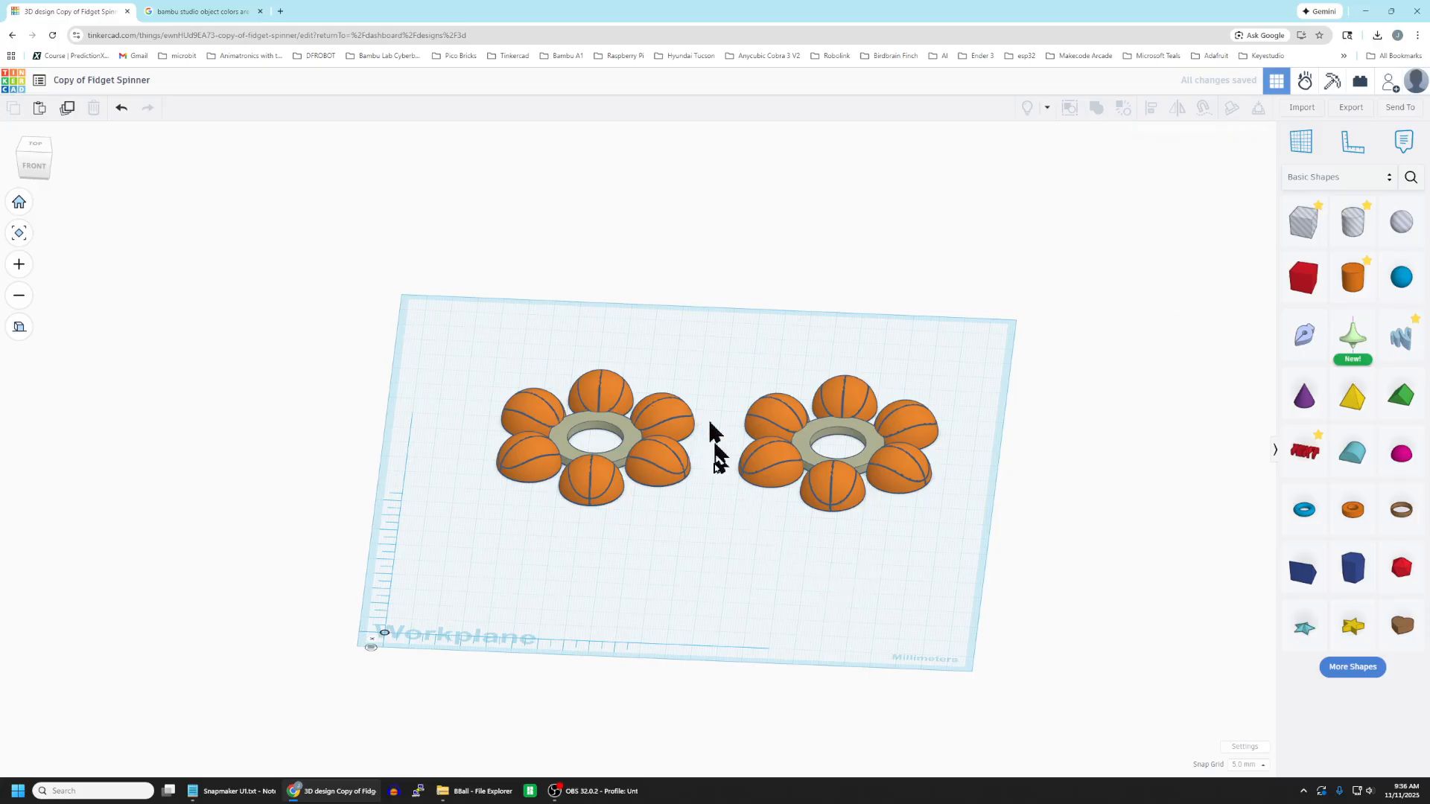
Step: Move the left spinner half closer to the right one, 44.5 mm across from the ruler origin
right_drag(696, 529, 732, 600)
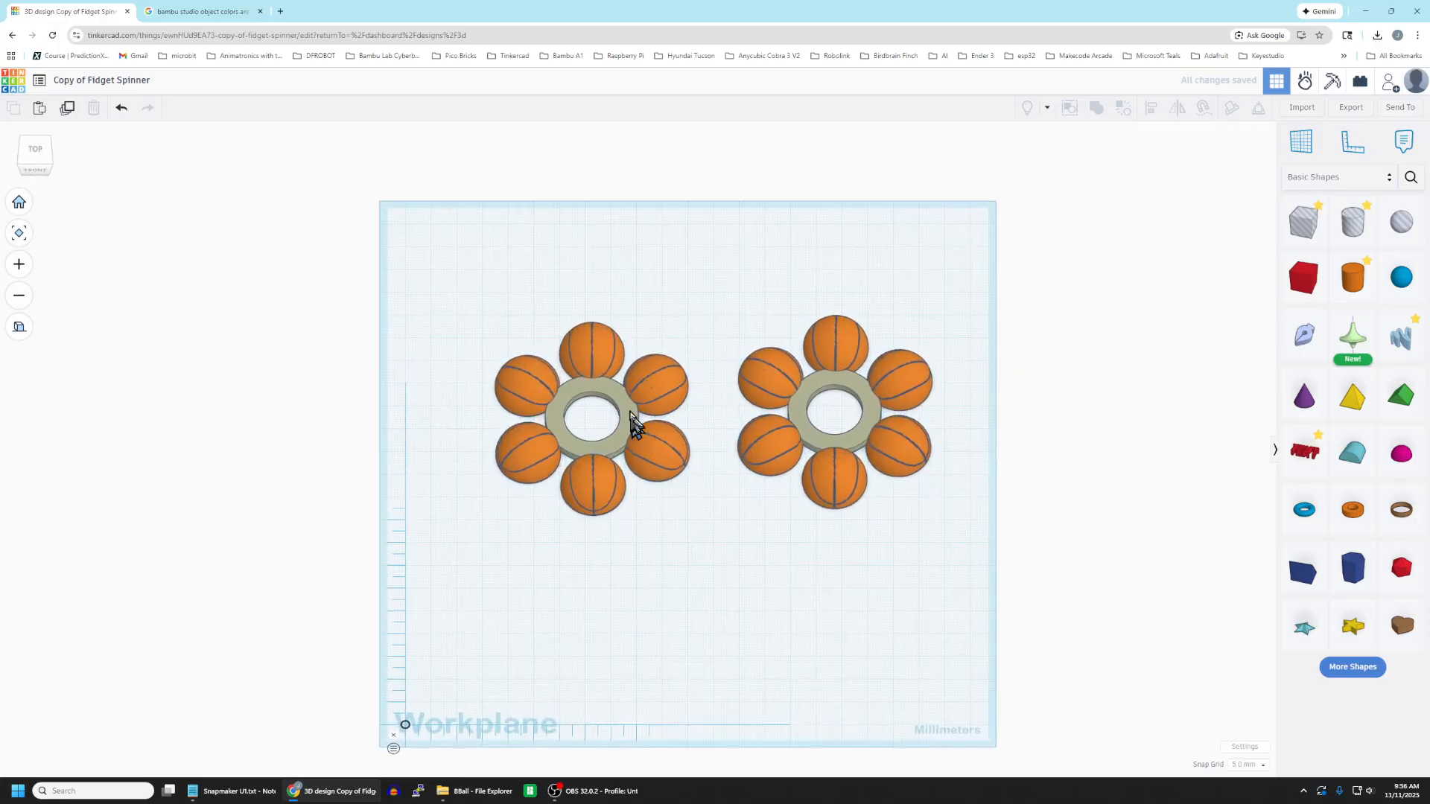
drag(629, 405, 660, 405)
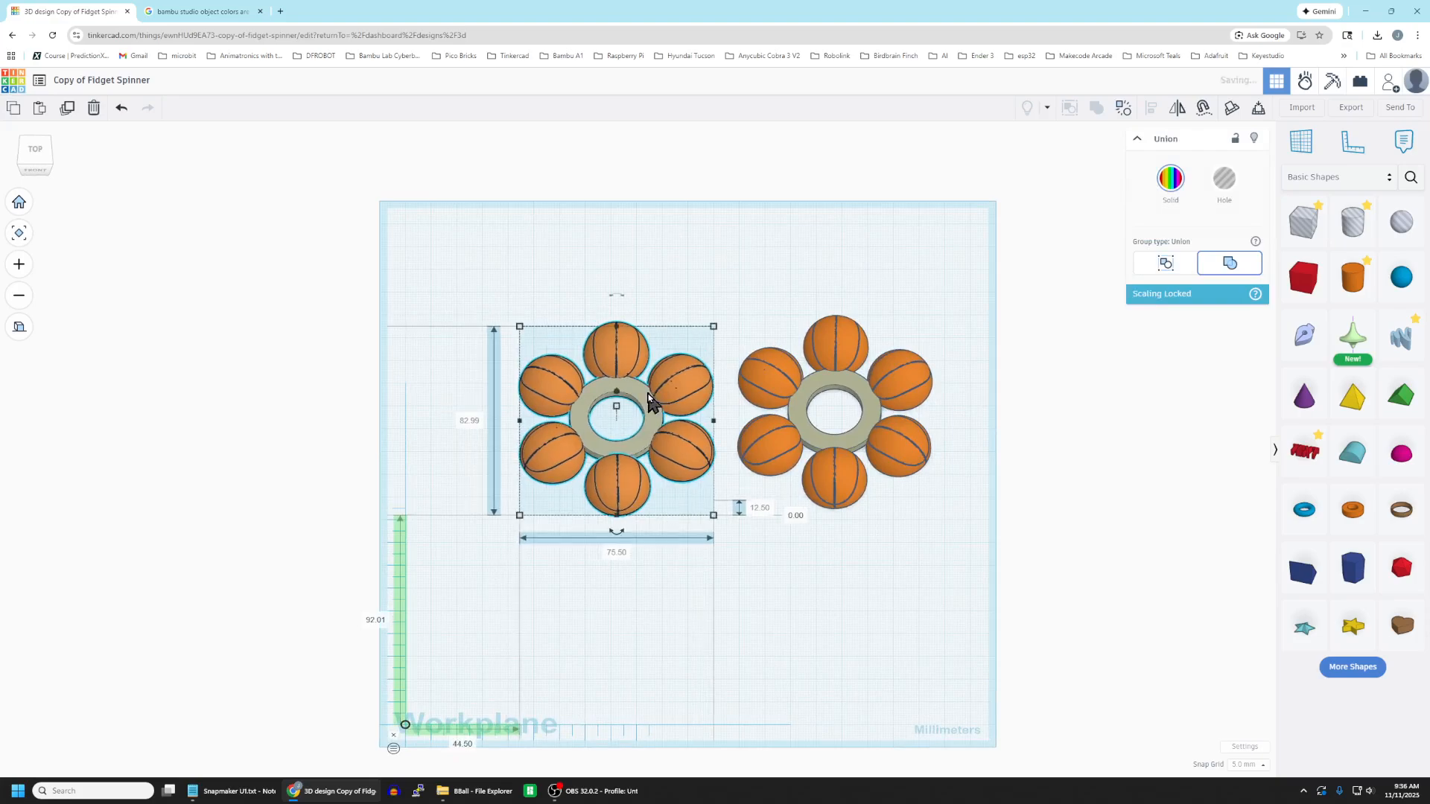
click(856, 565)
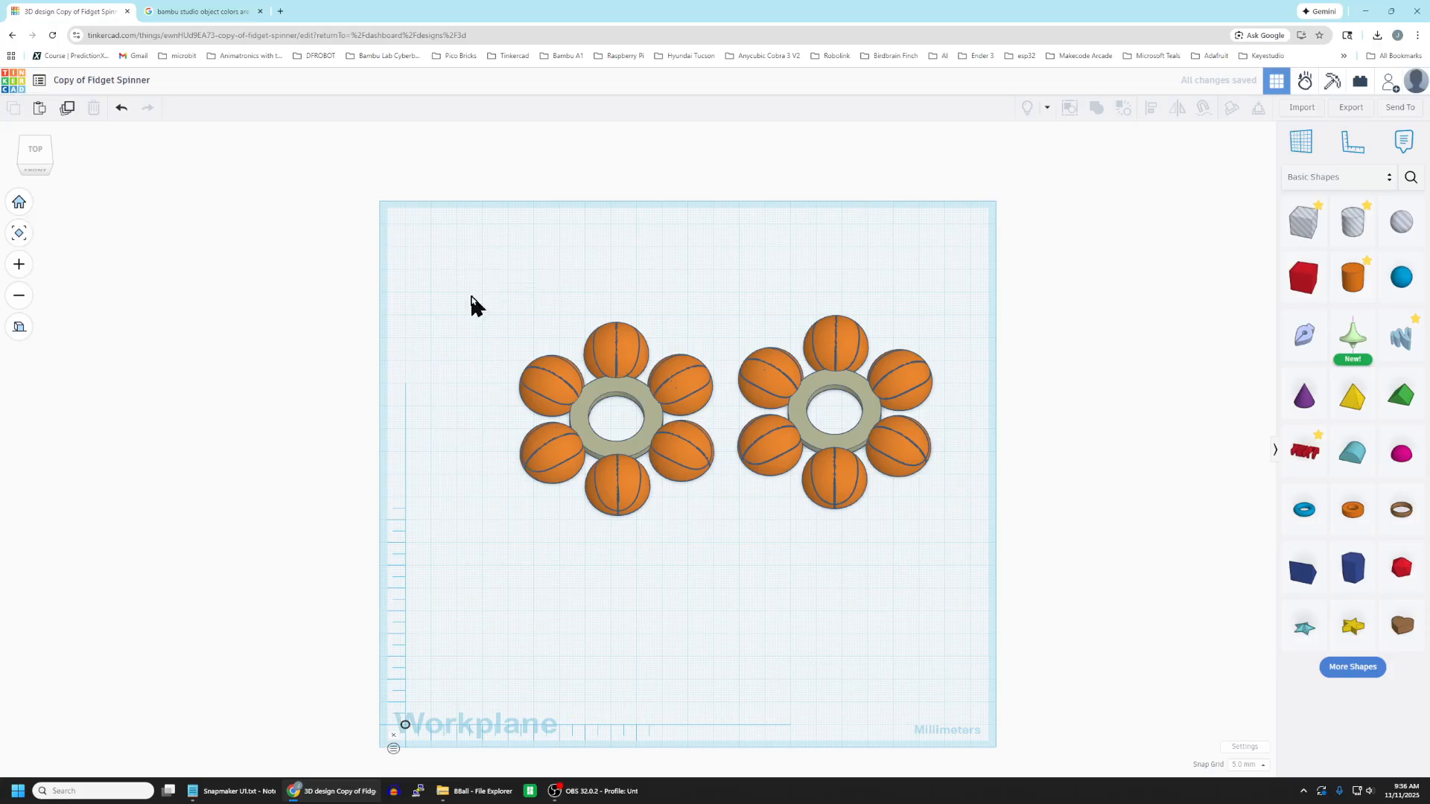
Step: Export only the two spinner halves as OBJ and save the ZIP archive in Downloads as Basket Ball Fidget Spinner
drag(481, 290, 960, 560)
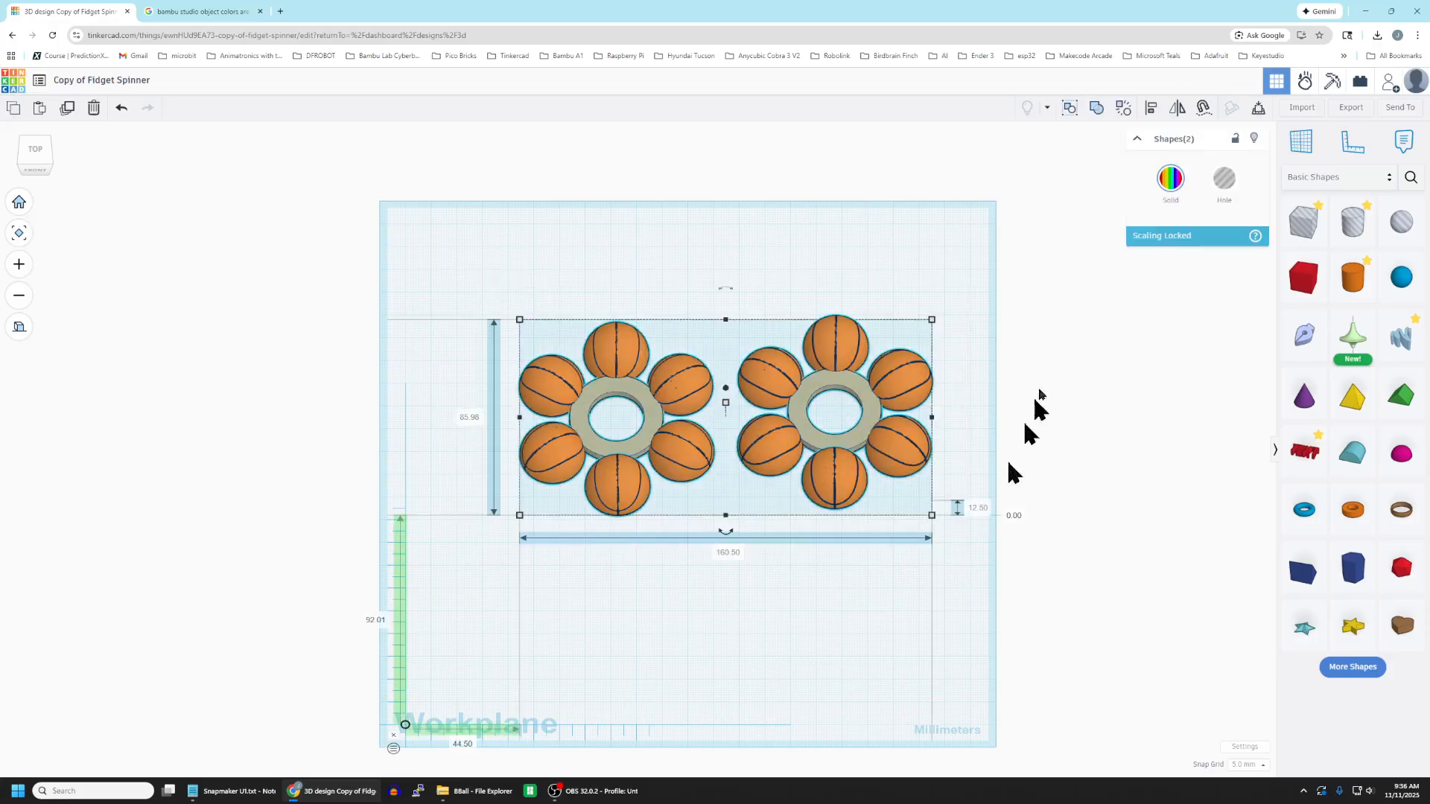
click(1351, 108)
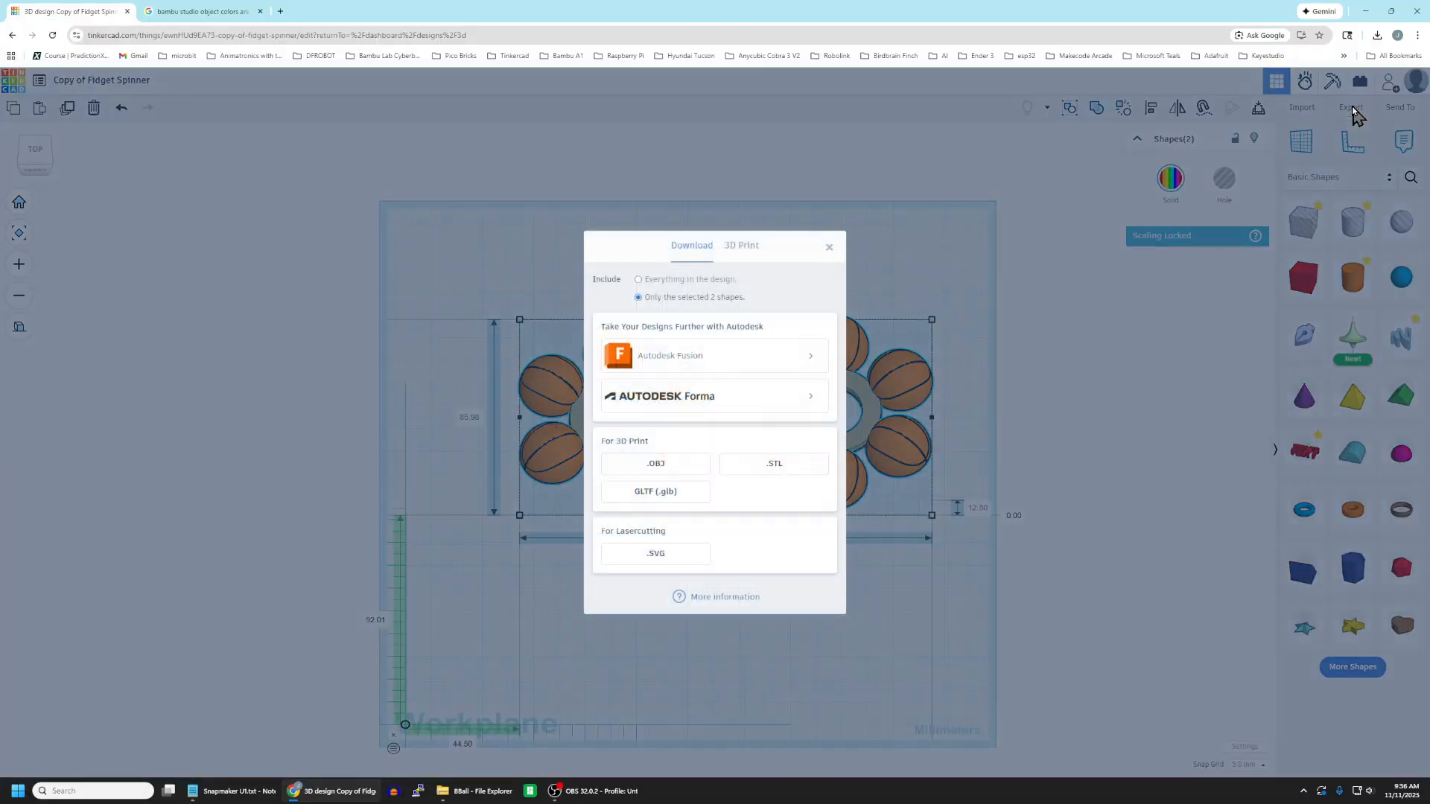
click(658, 469)
click(665, 467)
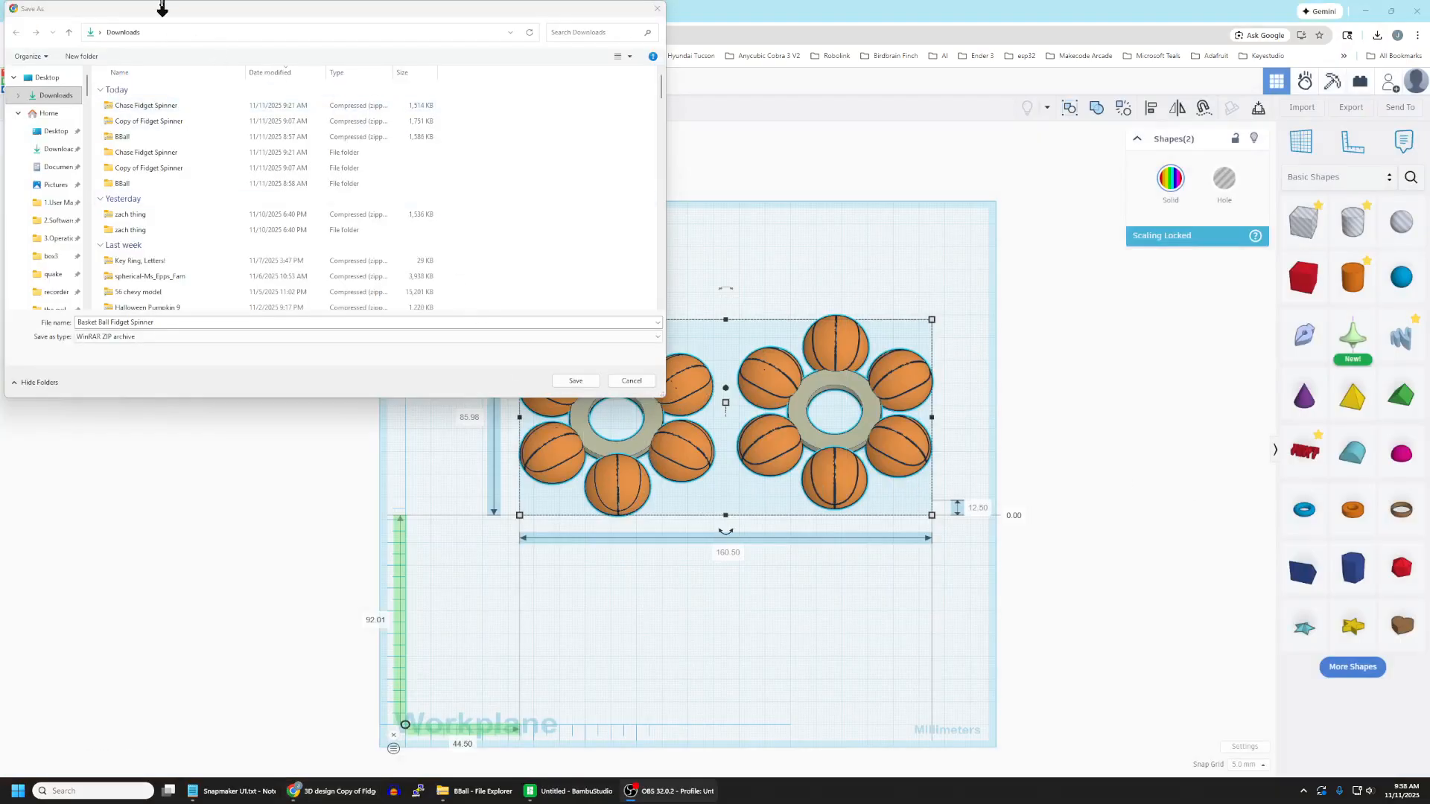
drag(201, 15, 357, 102)
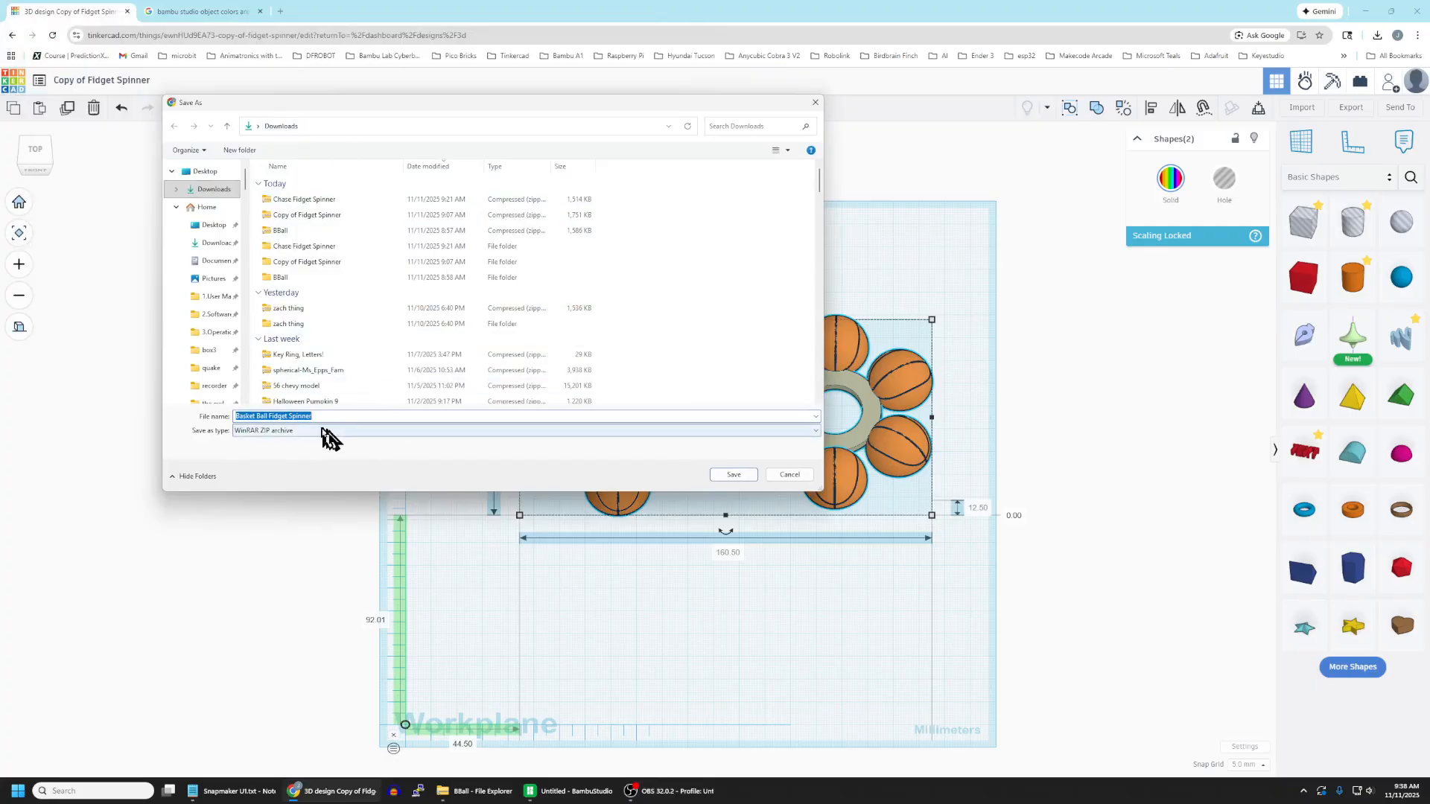
click(736, 478)
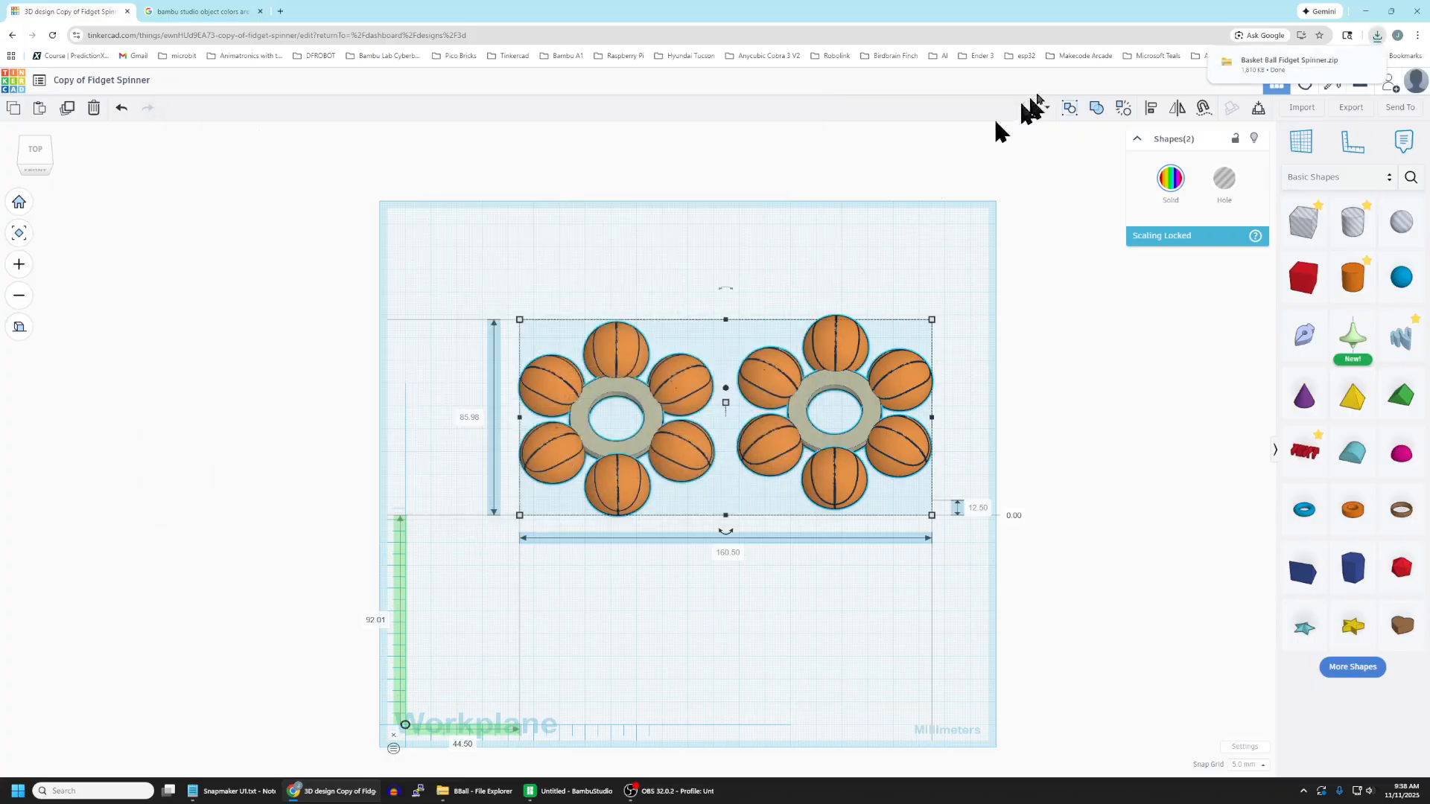
Step: Open the downloaded Basket Ball Fidget Spinner archive, extract it to a folder of the same name in Downloads and close the file window
click(1287, 65)
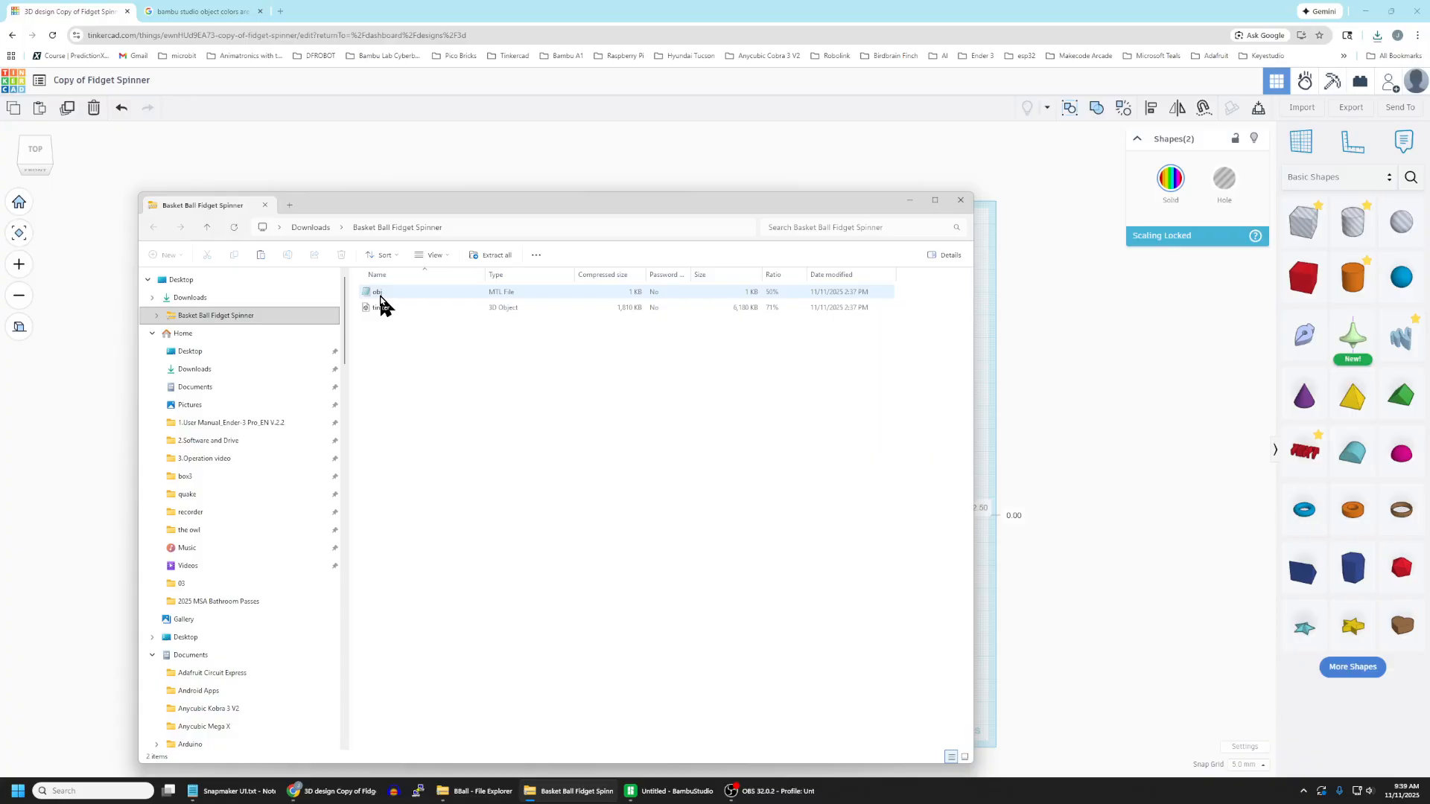
click(495, 256)
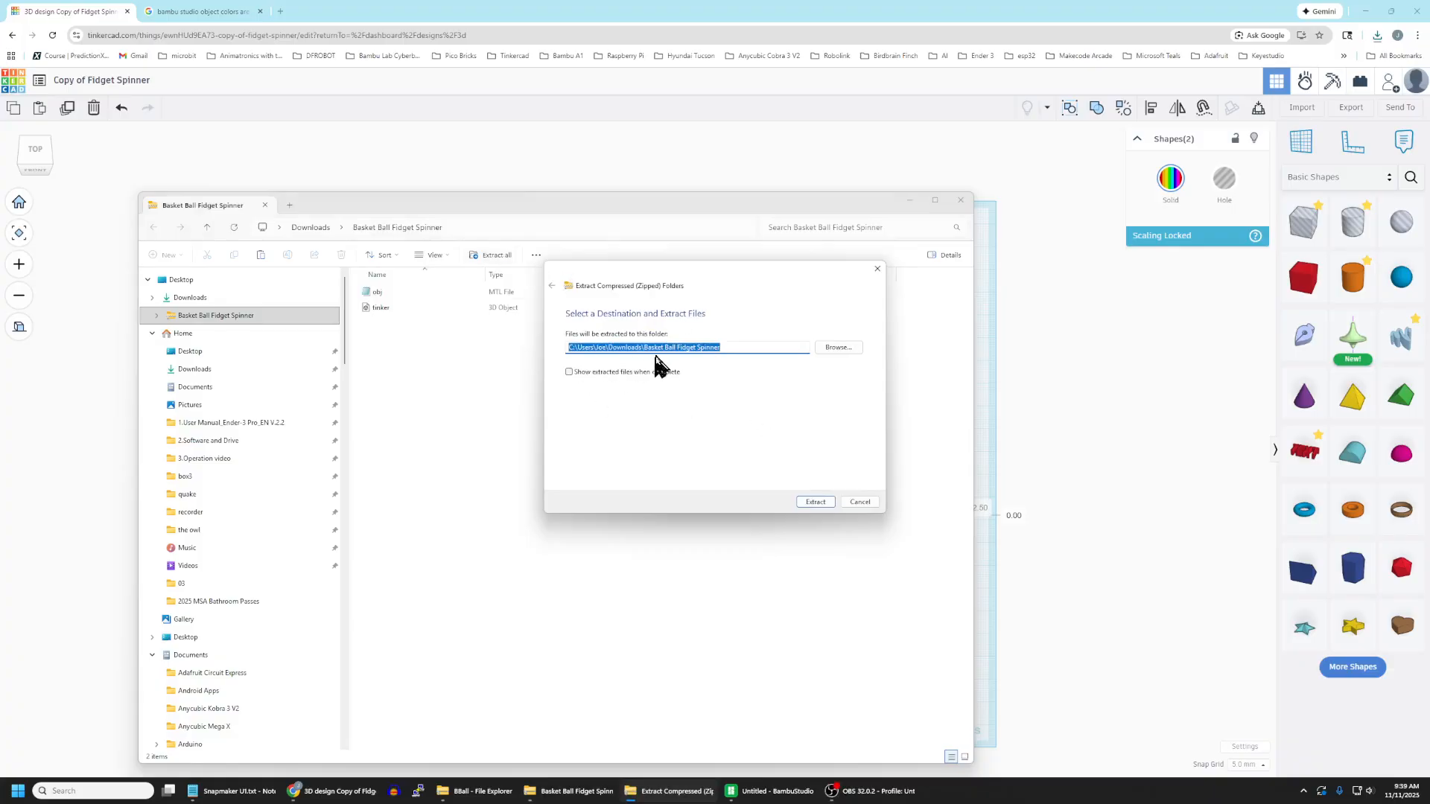
click(815, 502)
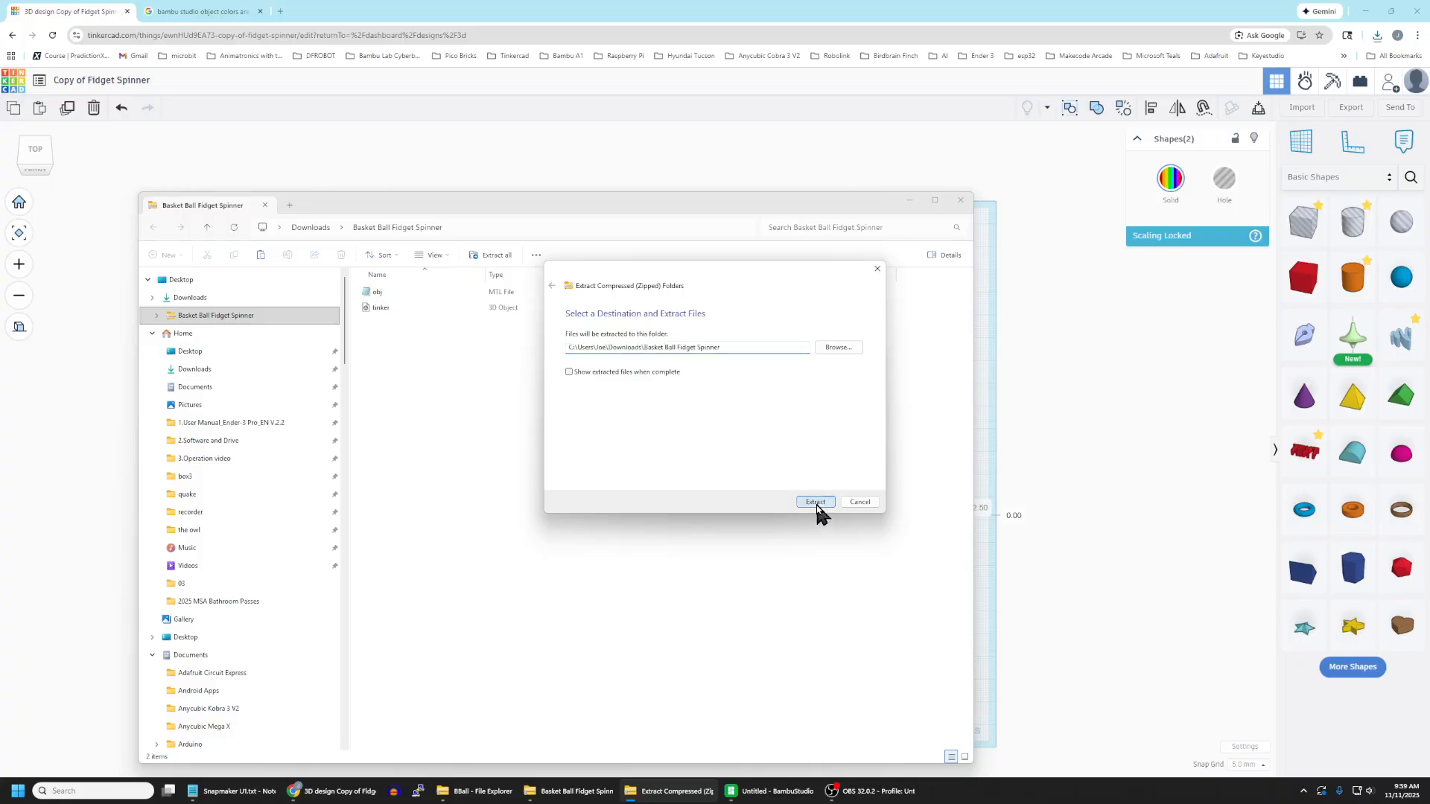
click(961, 200)
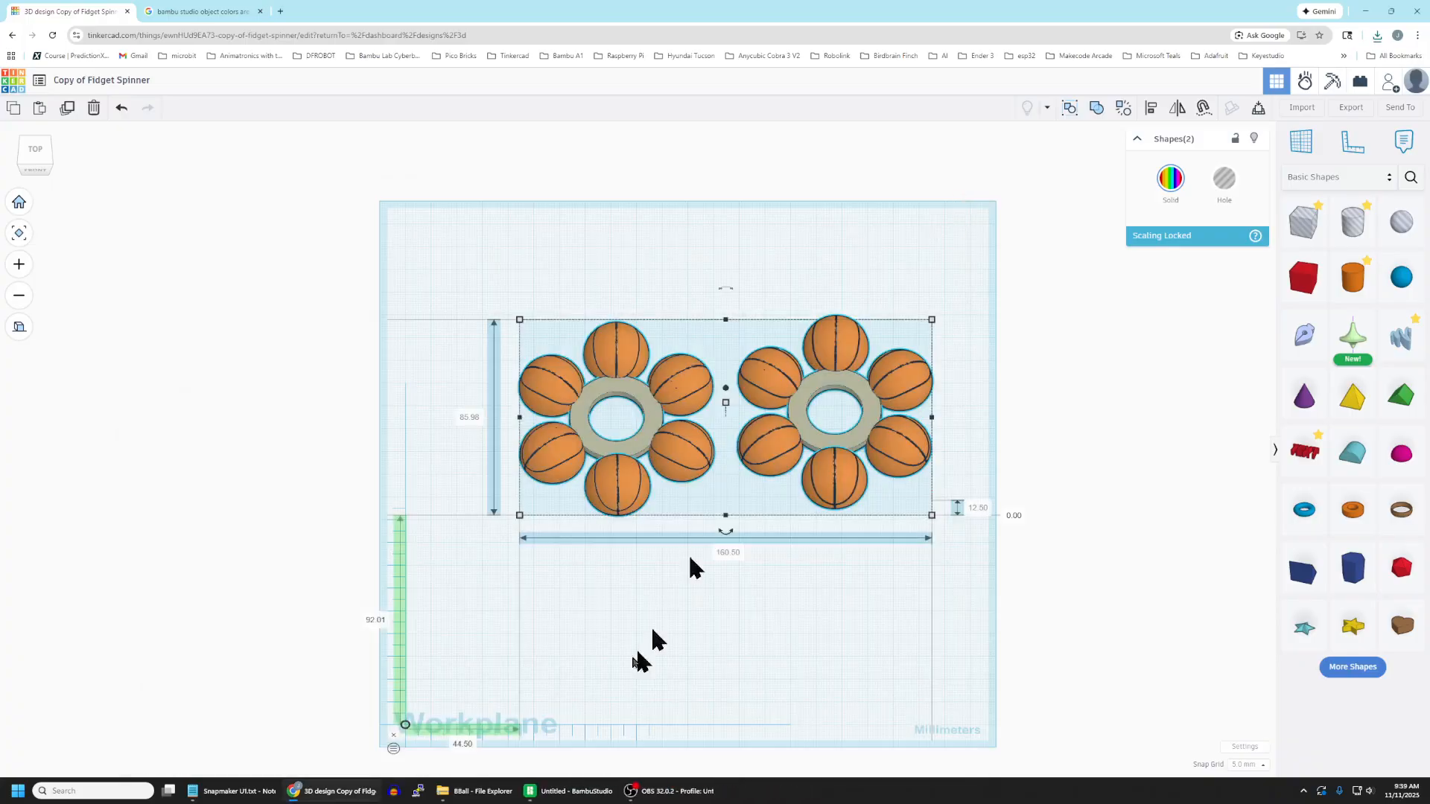
Step: Switch to Bambu Studio and import the tinker object from the Basket Ball Fidget Spinner folder in Downloads
click(568, 793)
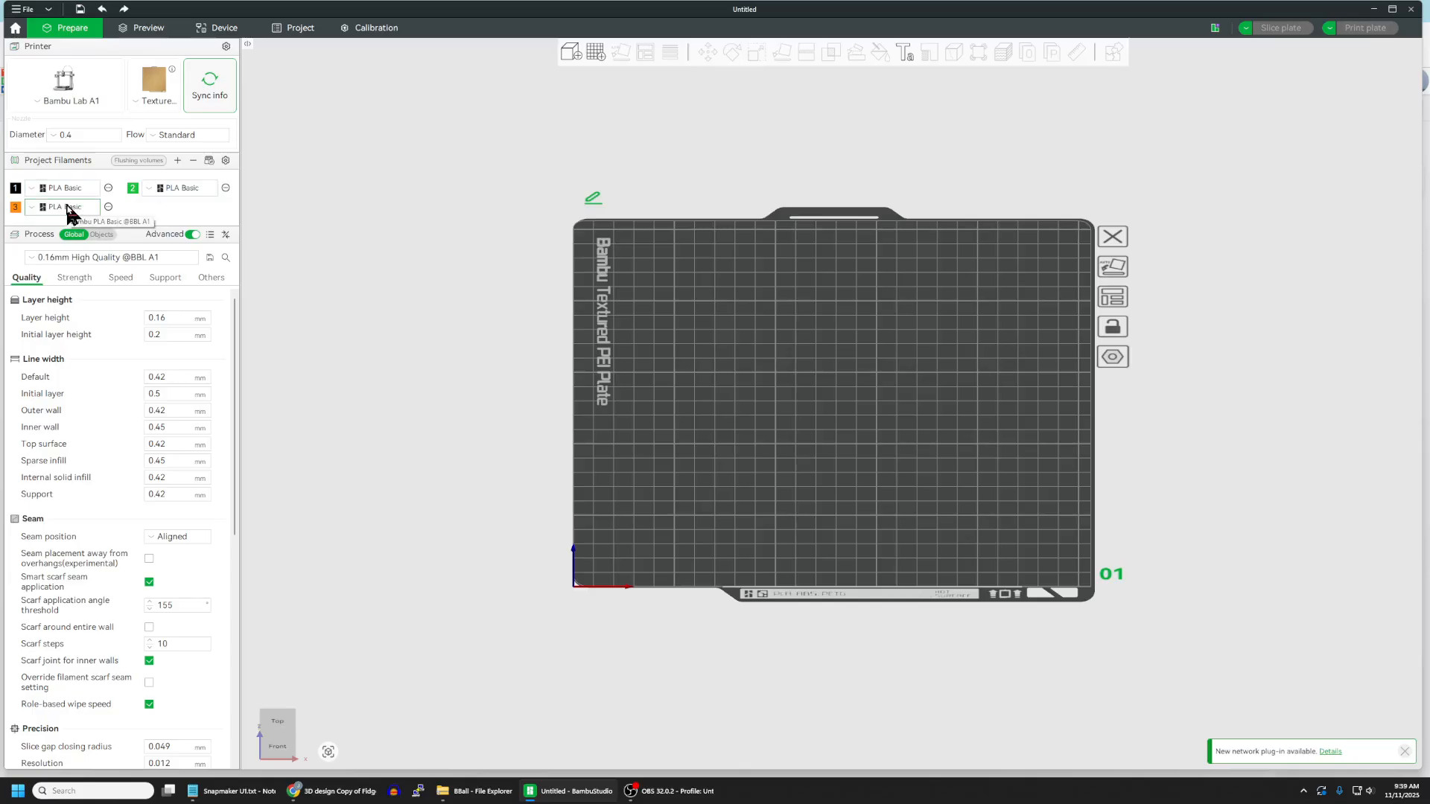
click(577, 60)
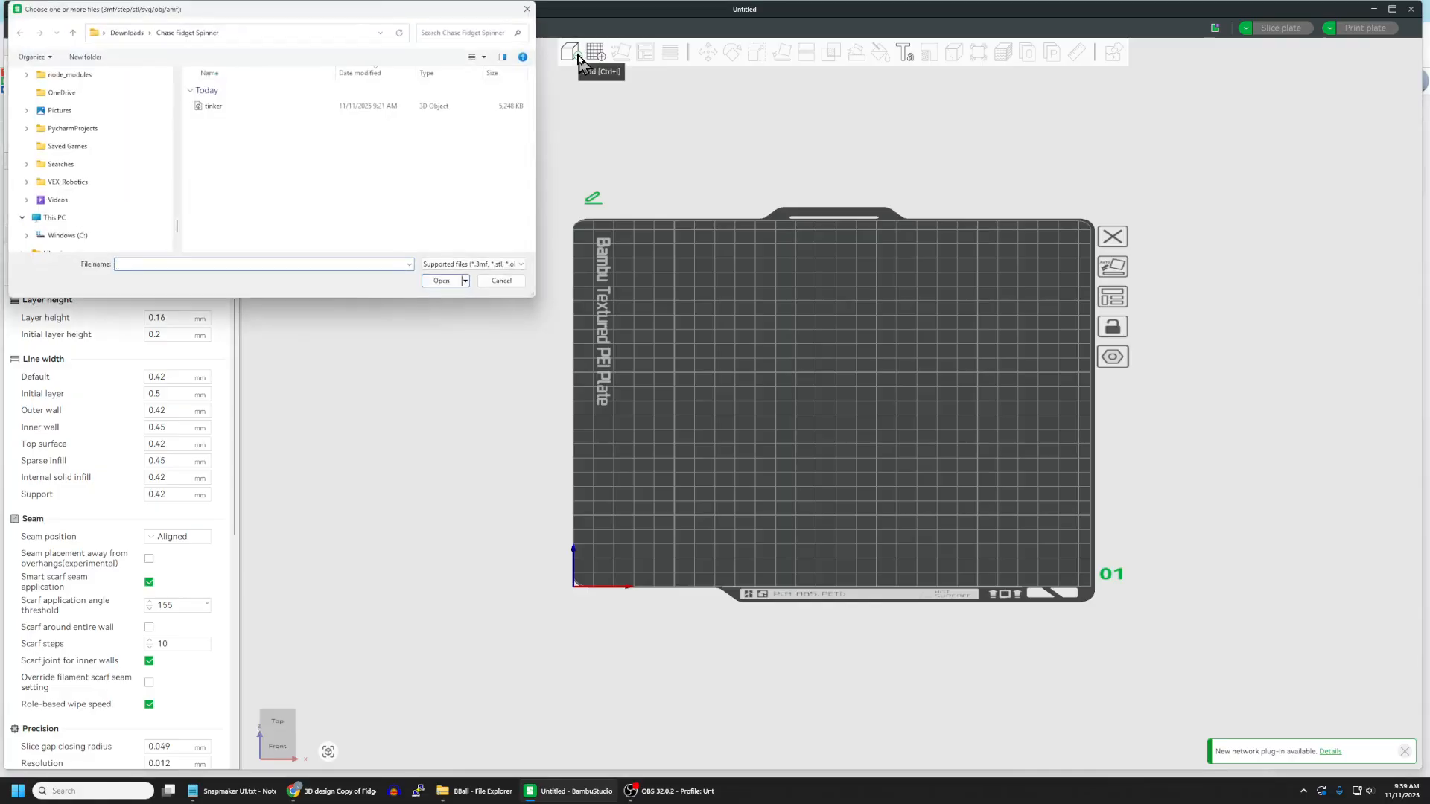
click(134, 36)
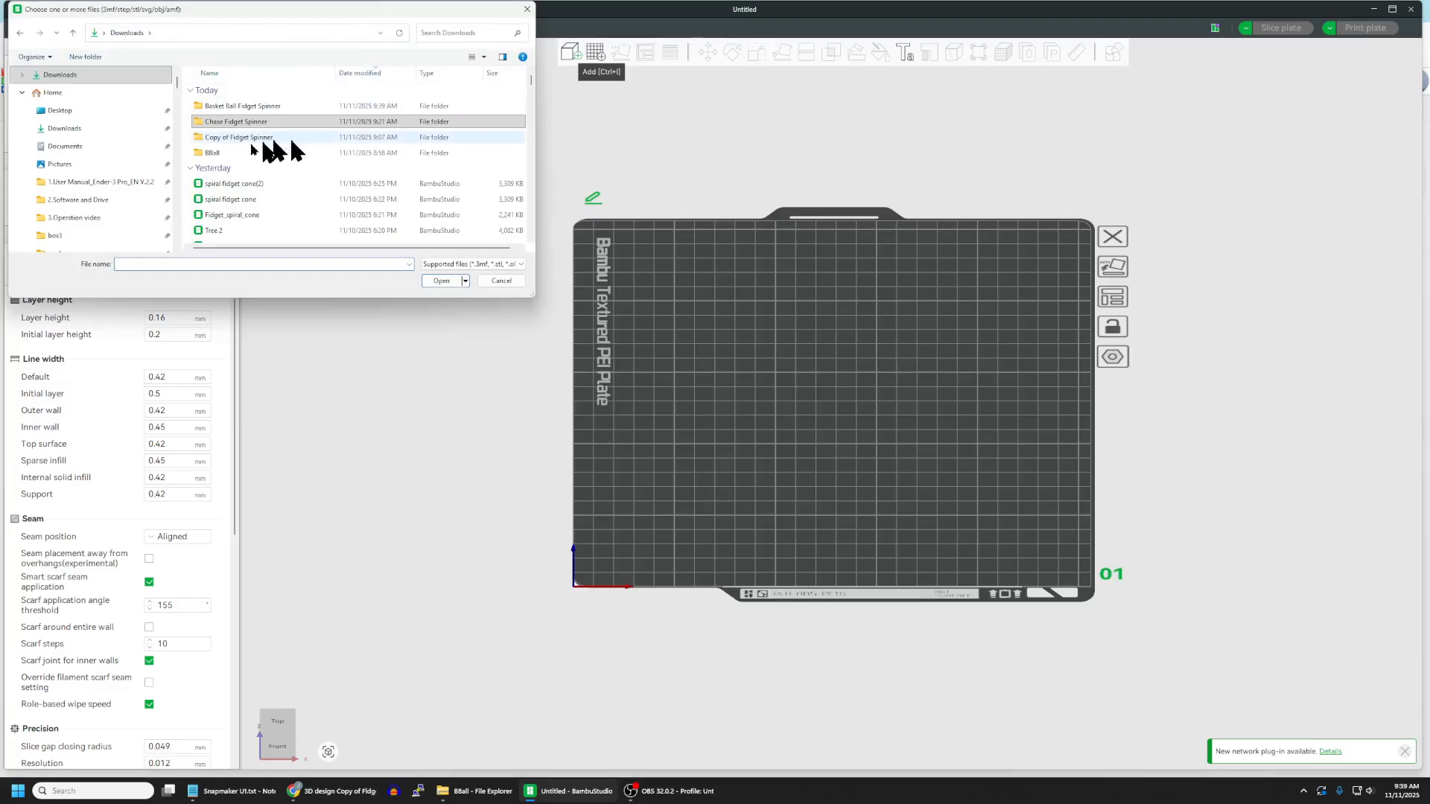
double_click(229, 106)
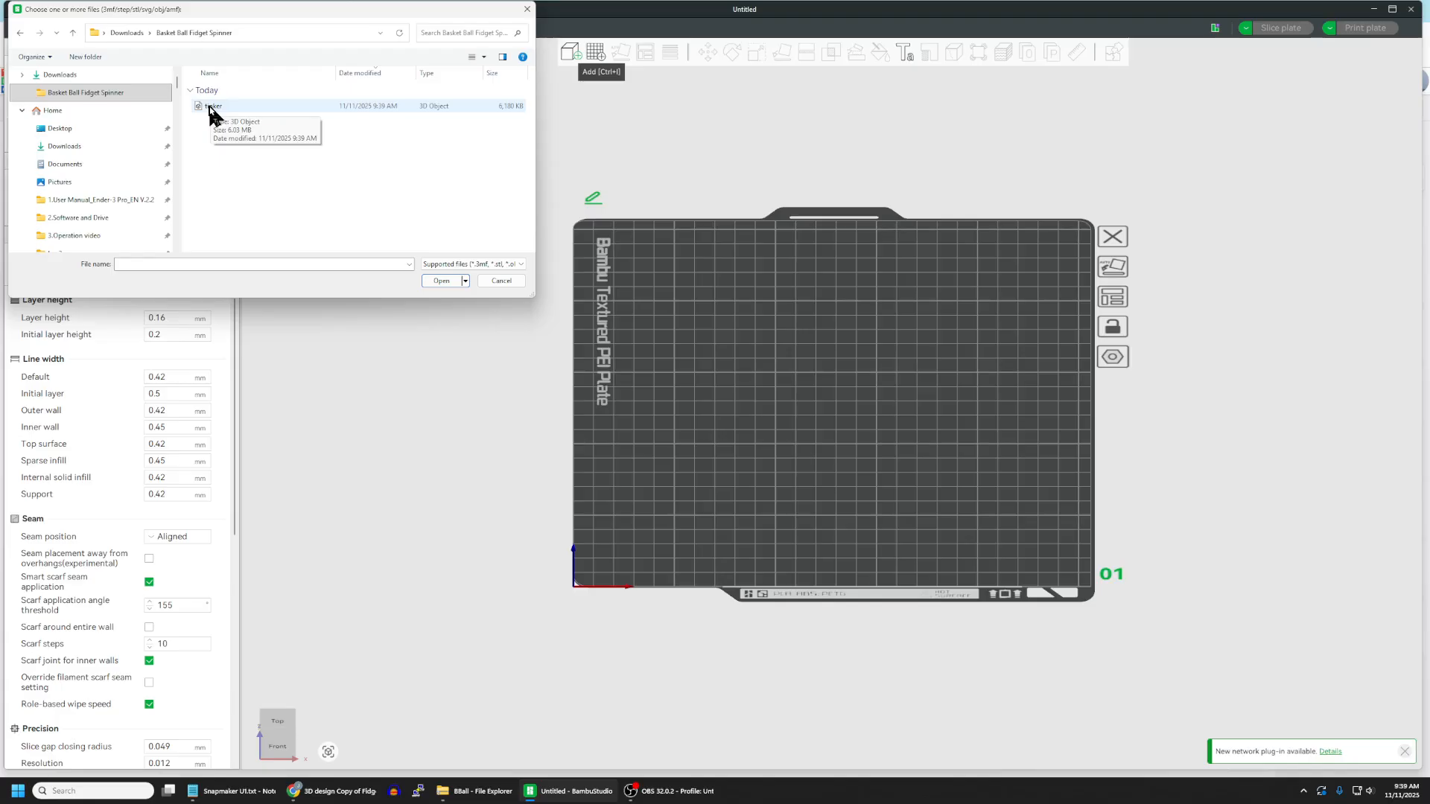
click(213, 110)
click(445, 283)
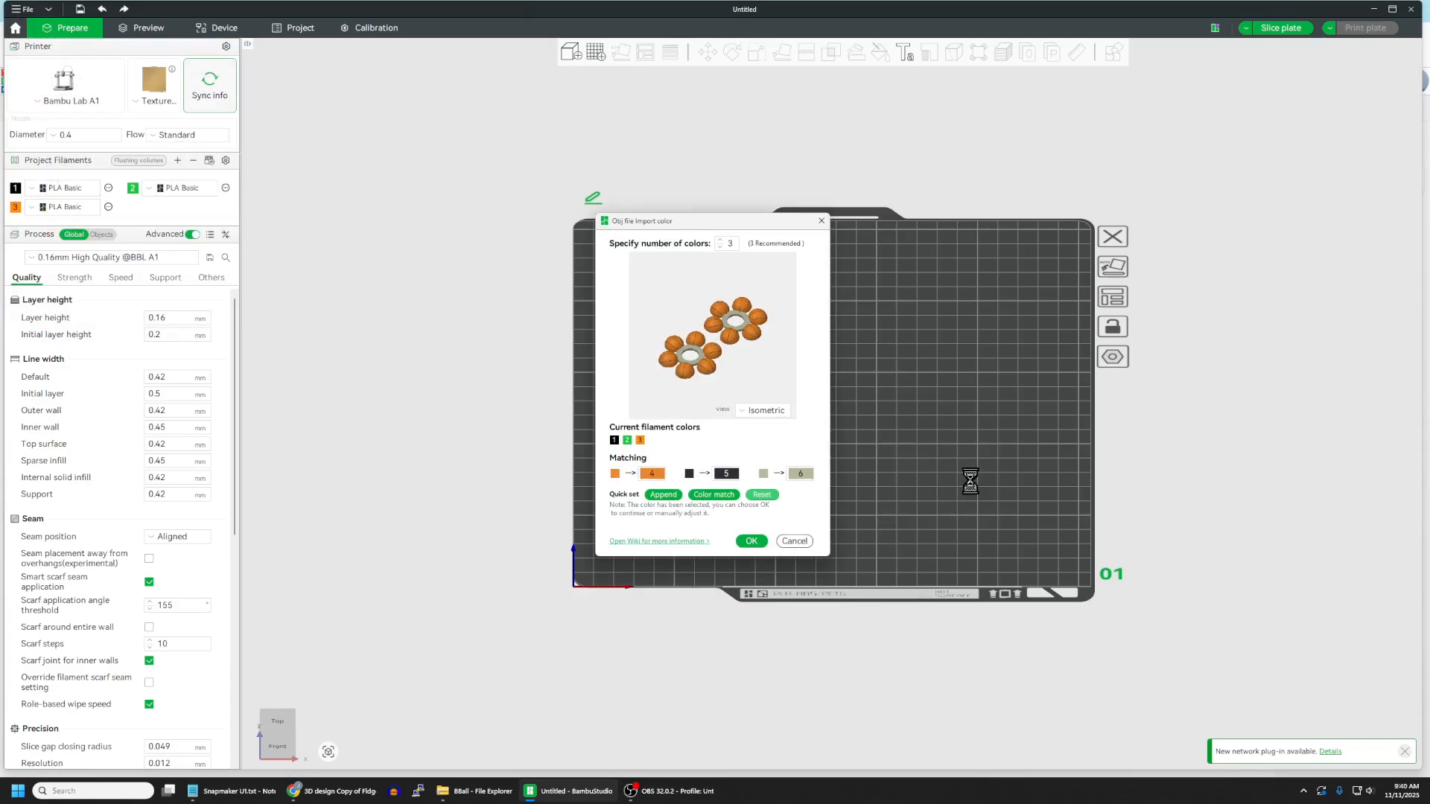
Step: Match the imported orange to filament 3, black to filament 1 and grey to filament 2, and accept the color import
click(652, 475)
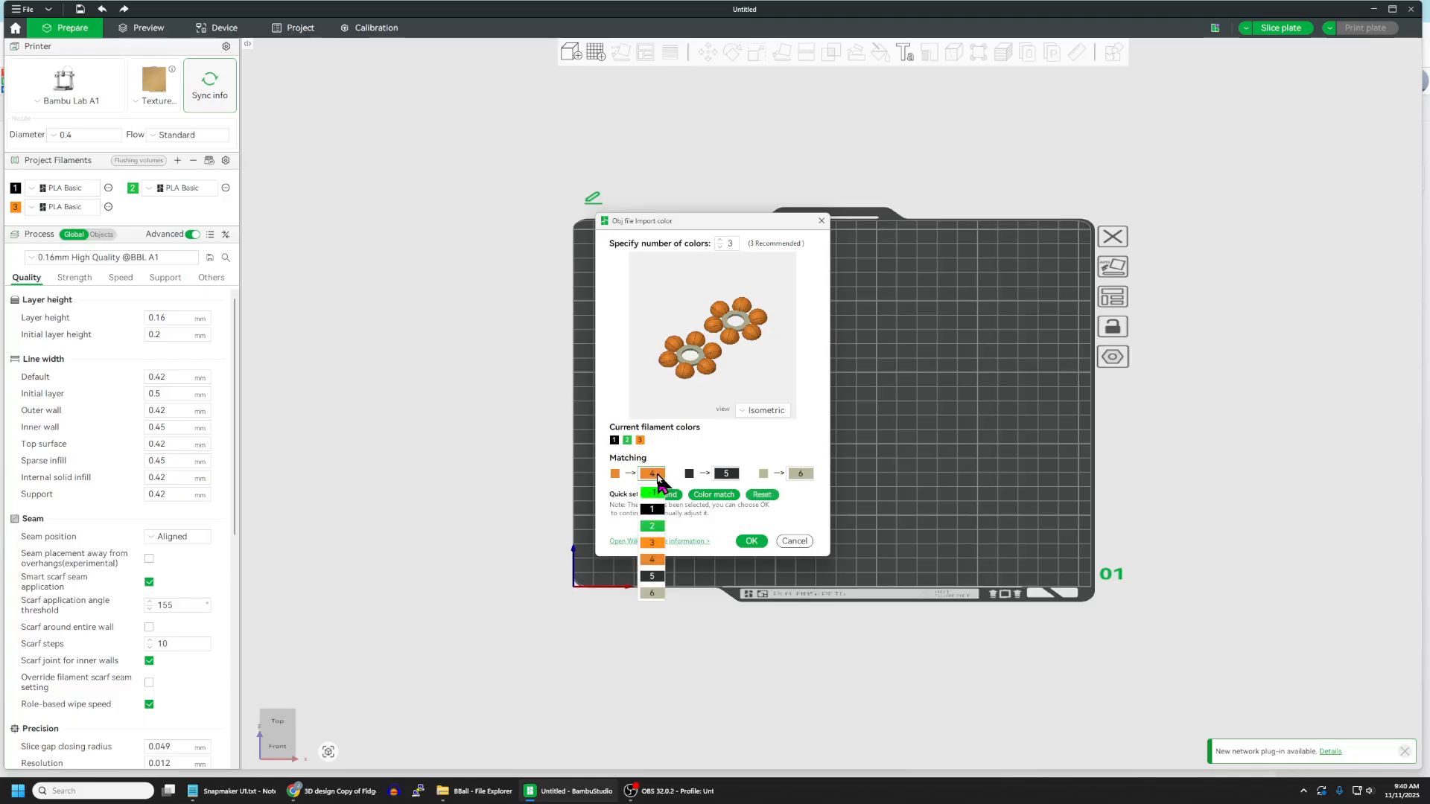
click(654, 543)
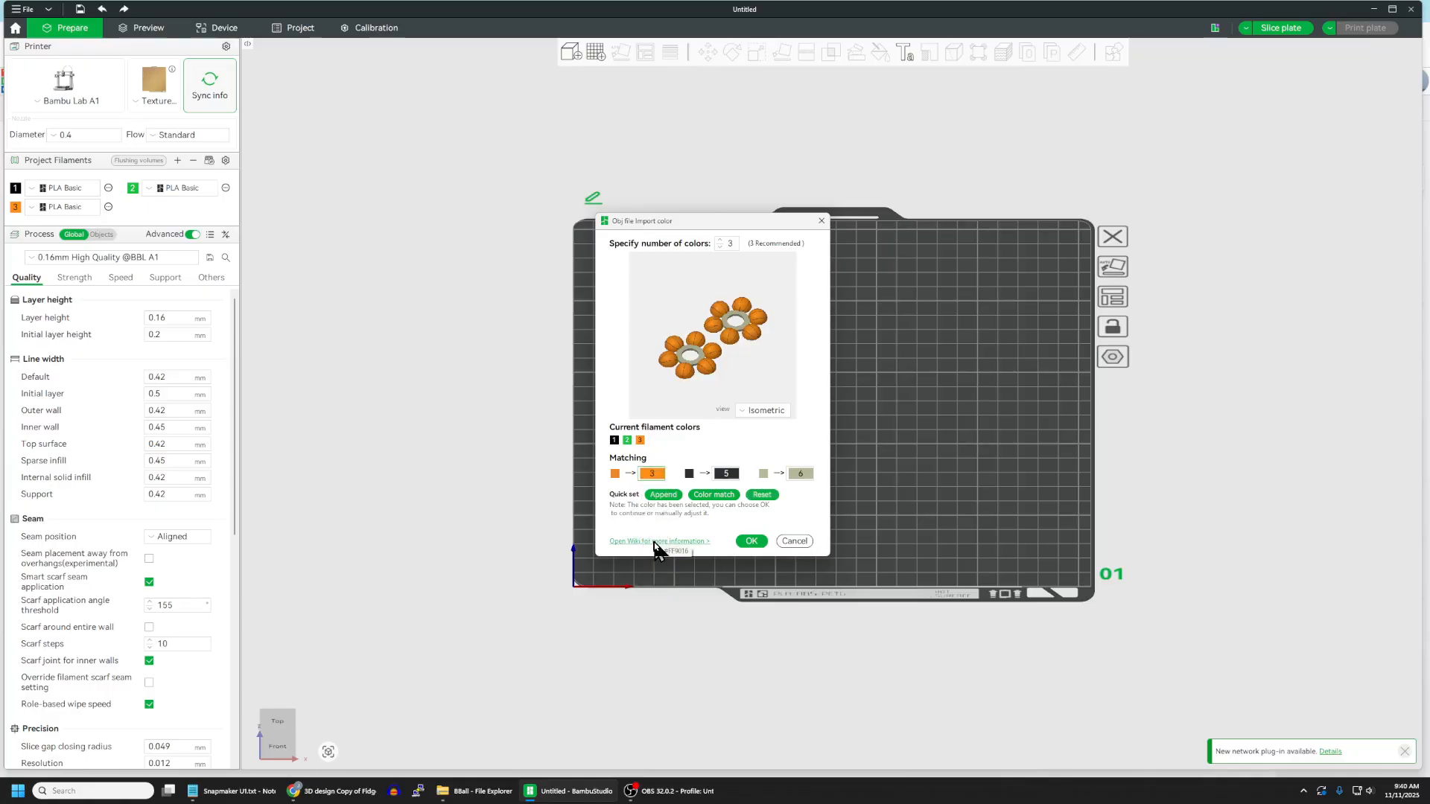
click(732, 477)
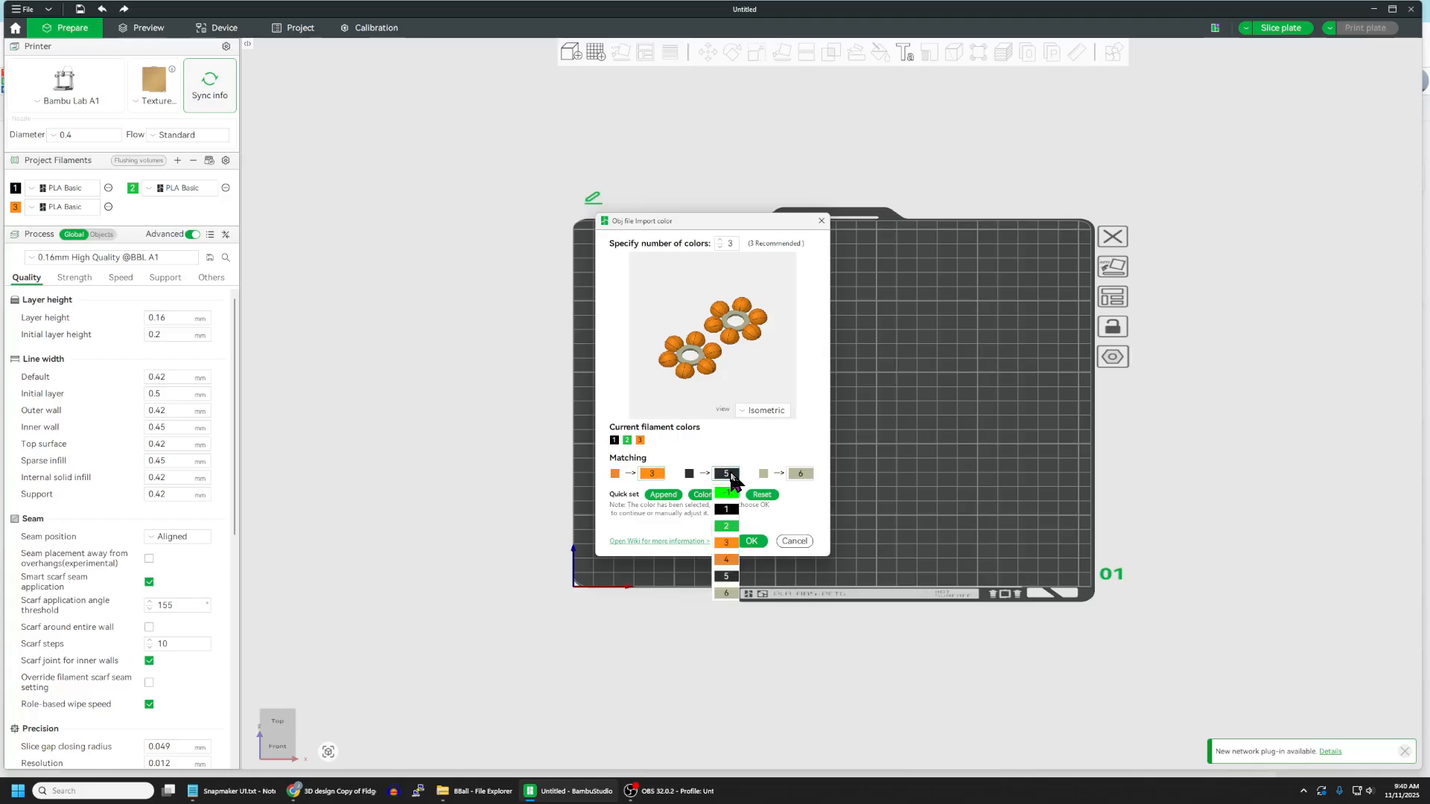
click(727, 510)
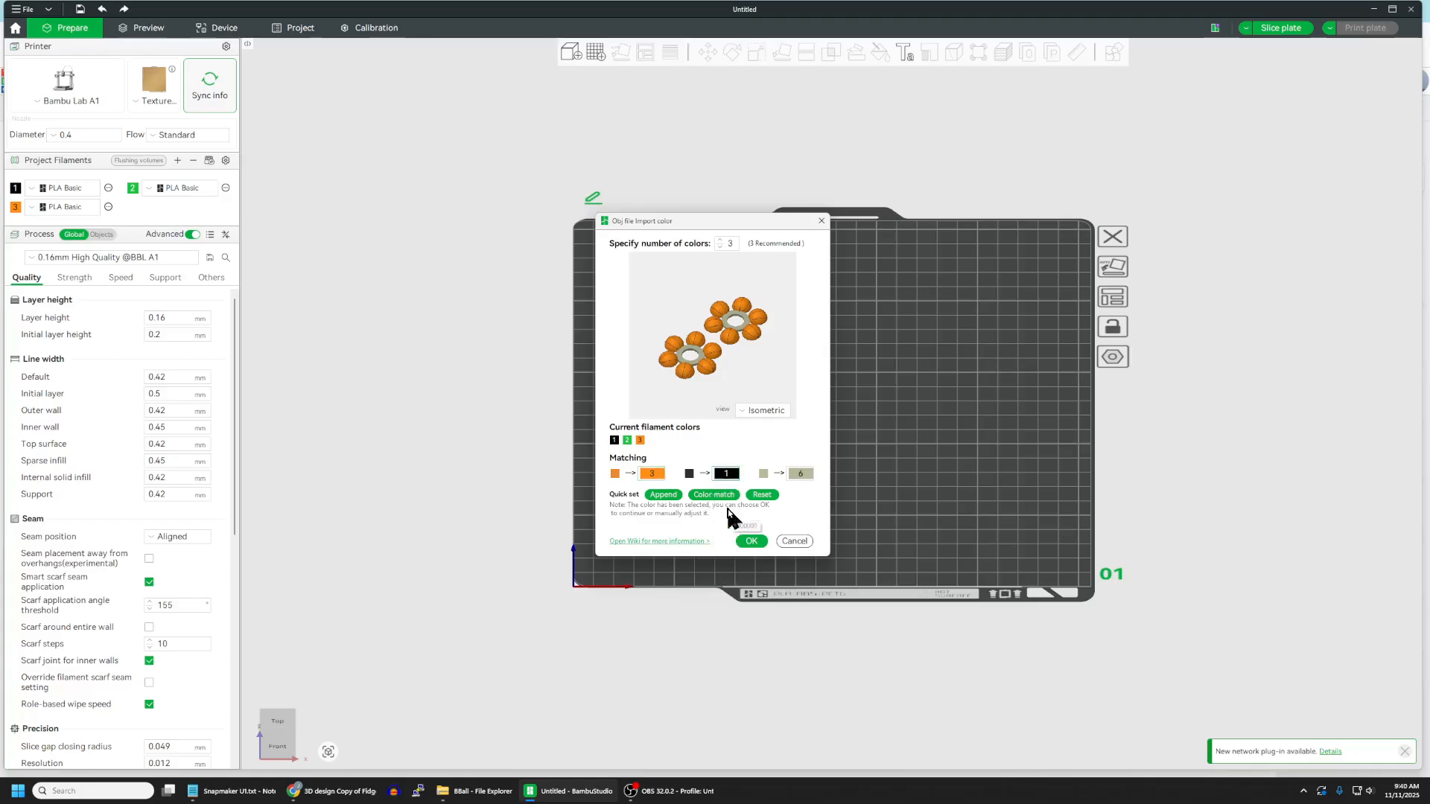
click(803, 476)
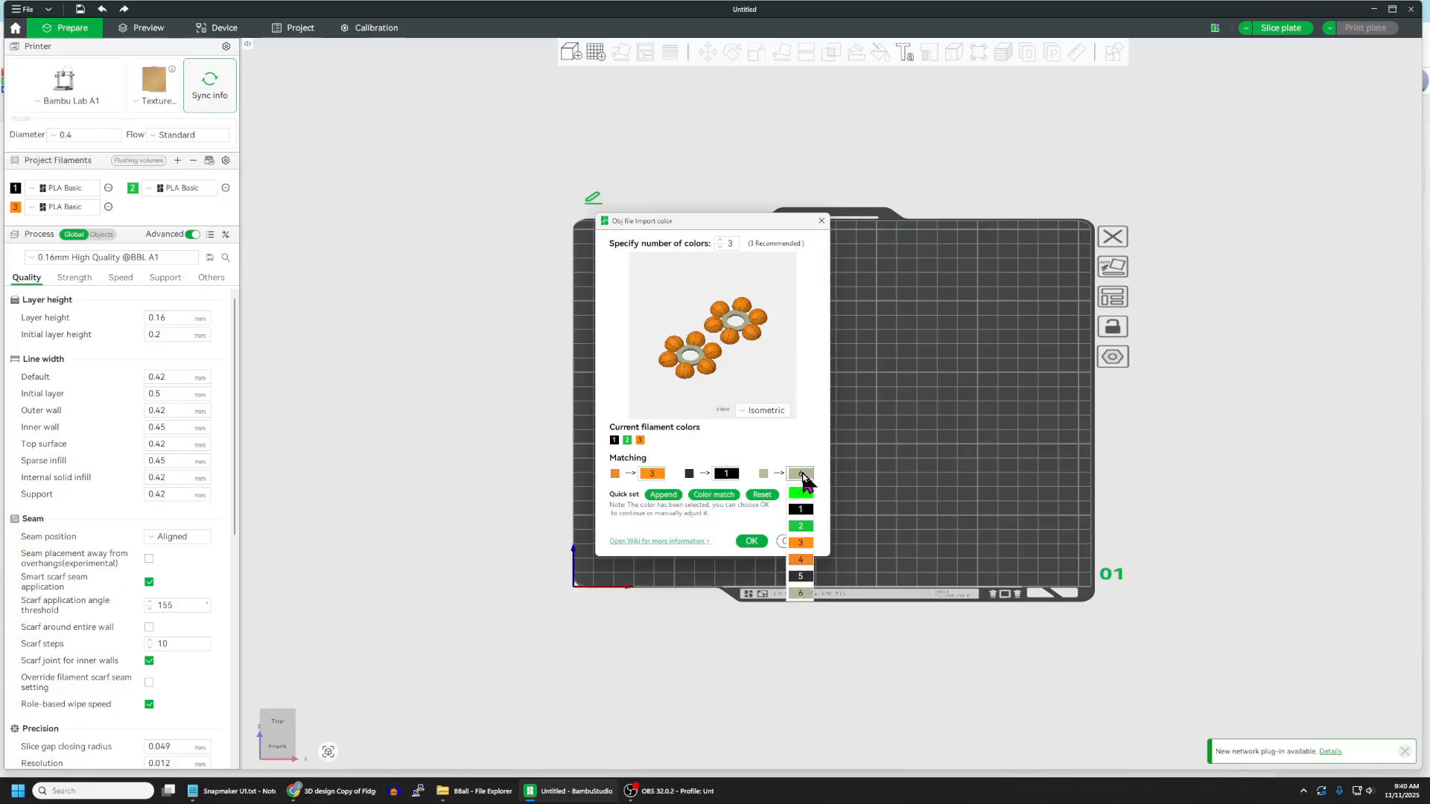
click(801, 526)
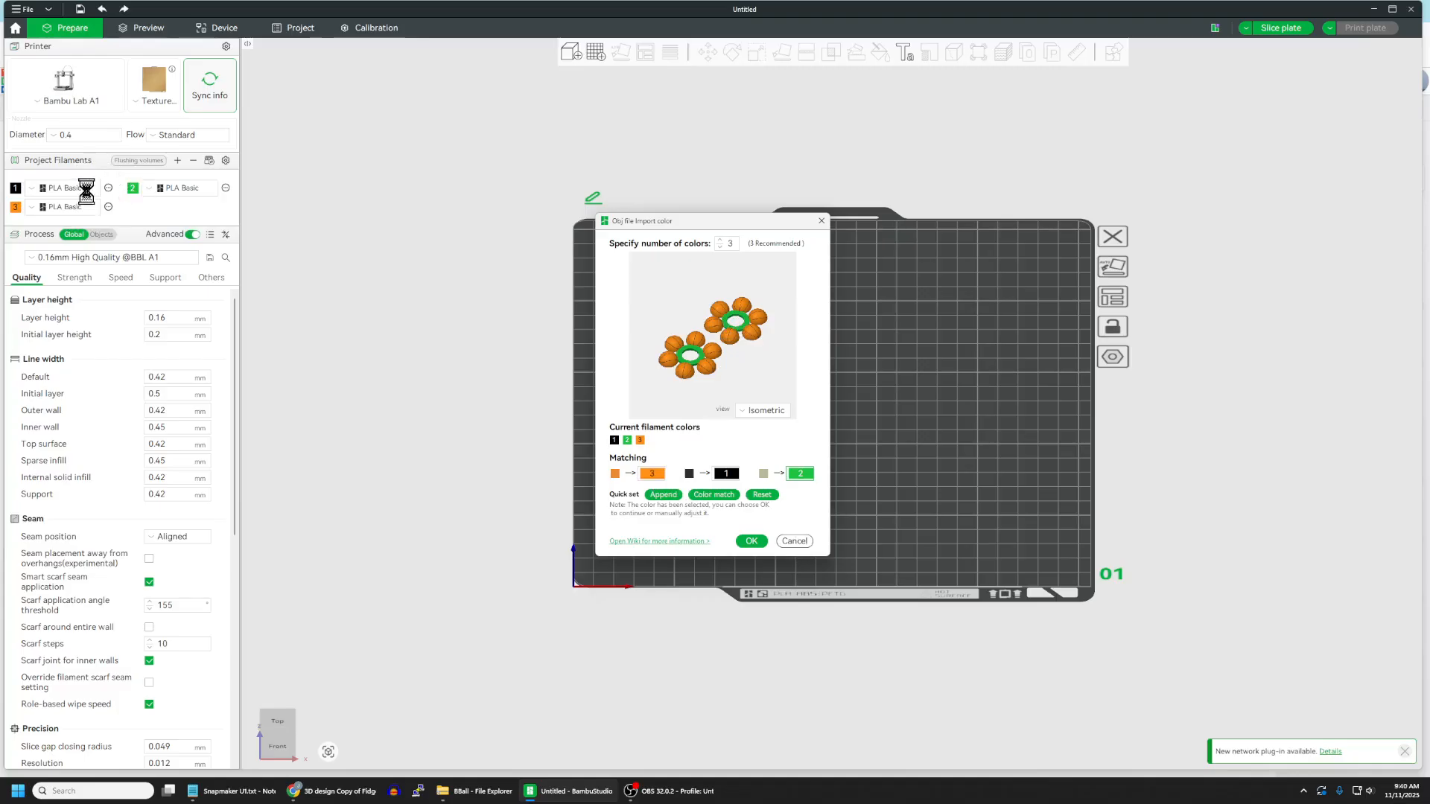
click(752, 543)
Step: Slice the plate holding the two spinner halves
right_click(996, 519)
drag(974, 536, 913, 537)
right_drag(913, 547, 870, 543)
scroll(870, 537, up, 3)
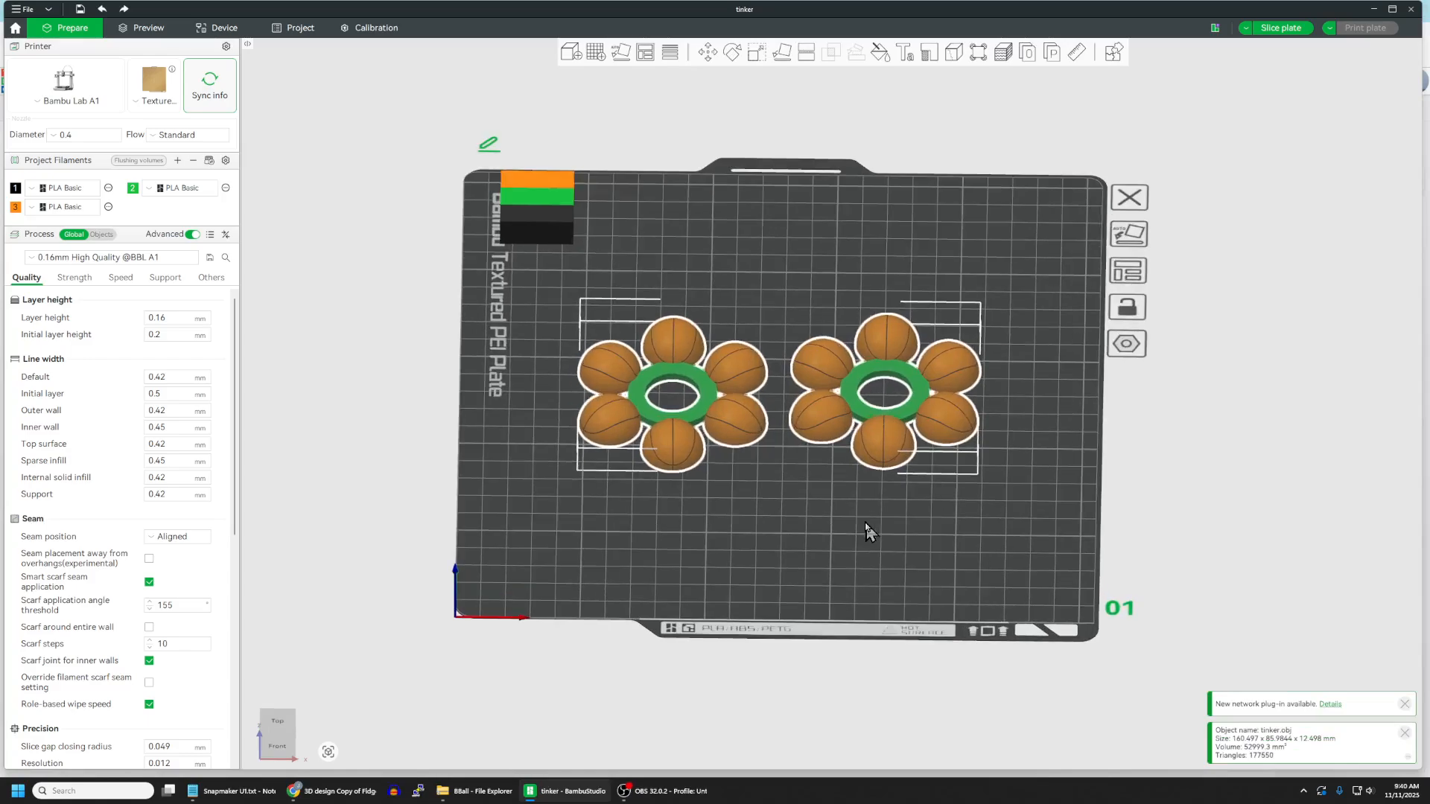
drag(905, 558, 907, 547)
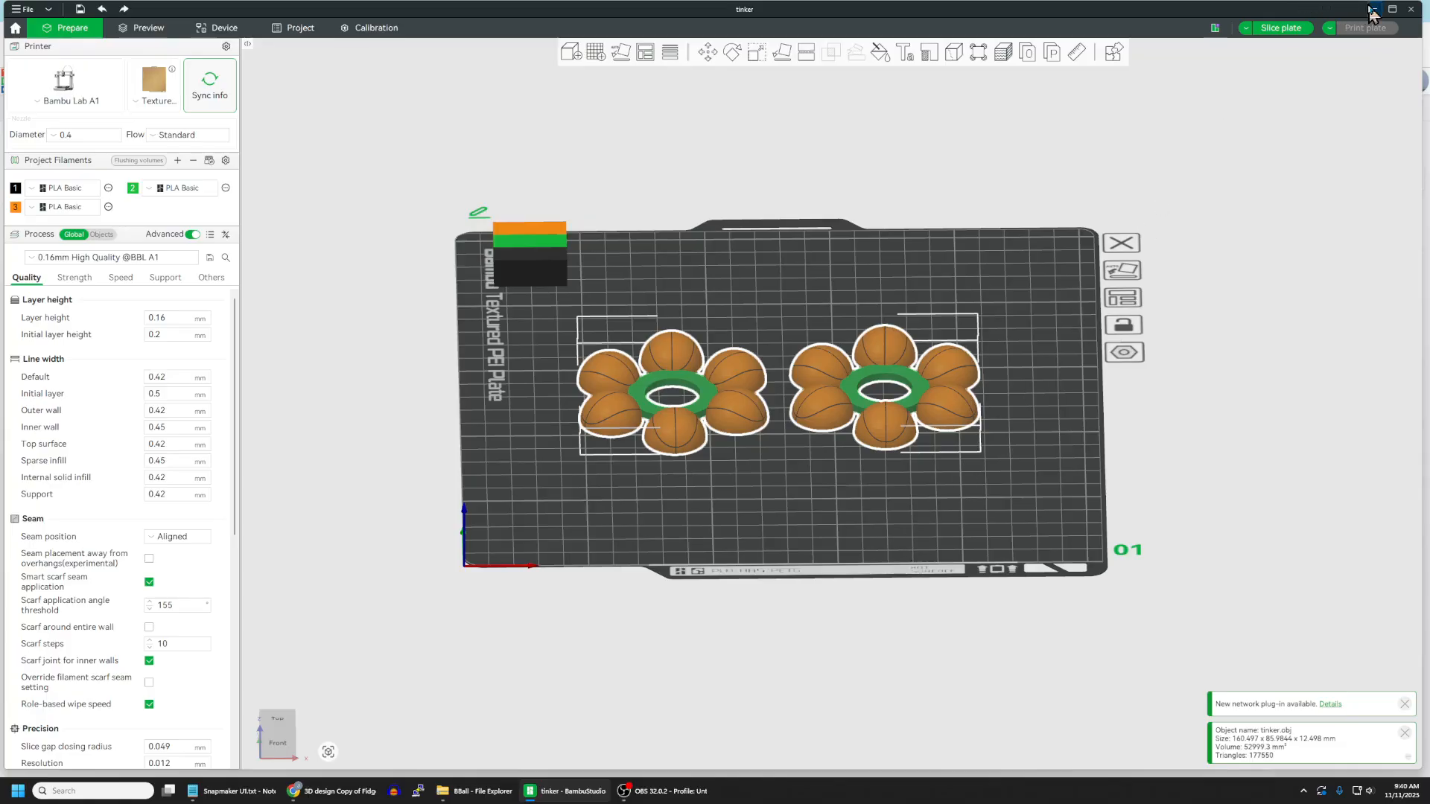
click(1279, 29)
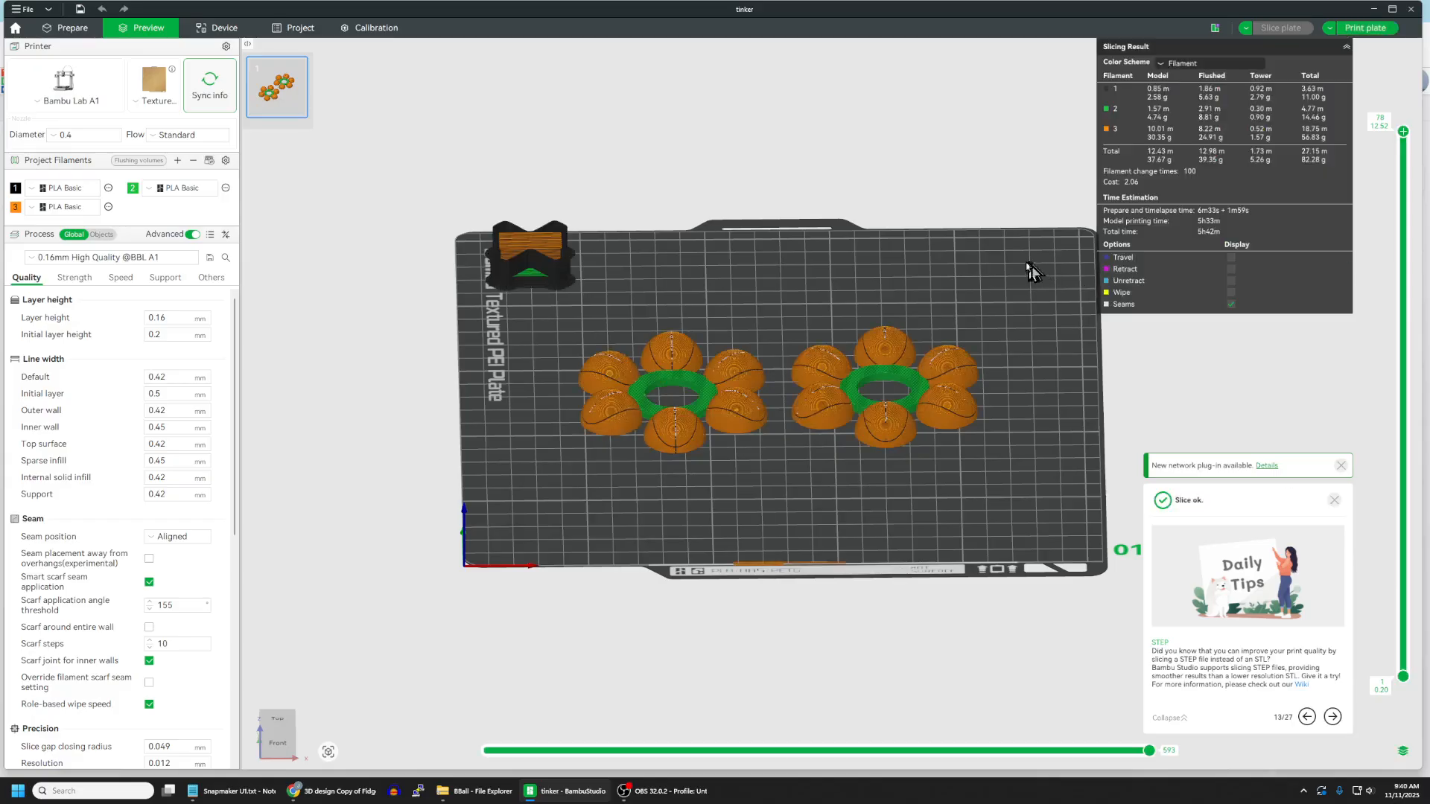
Step: Hide the seam markers in the sliced preview and inspect both spinner halves from several angles
scroll(942, 492, up, 4)
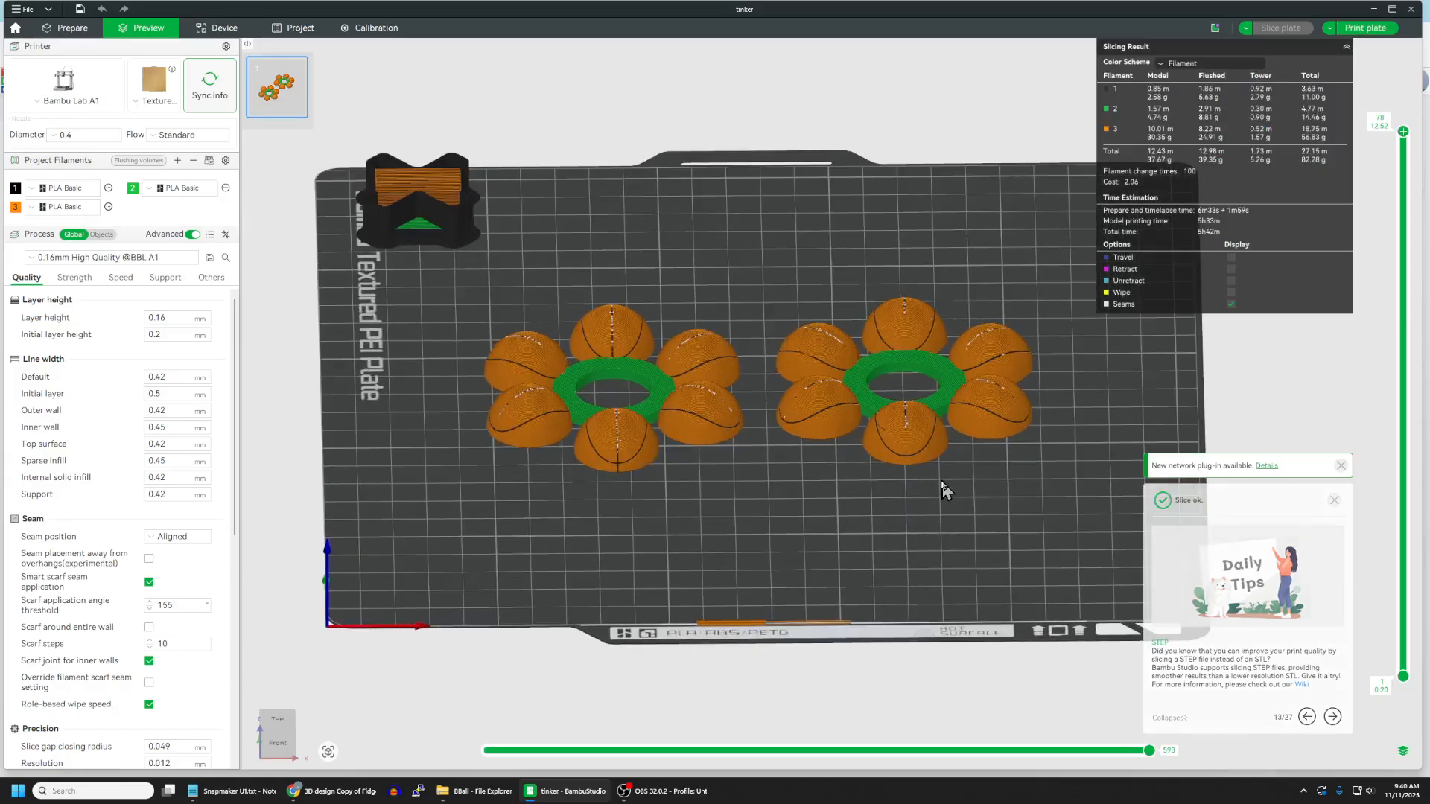
drag(976, 508, 1086, 346)
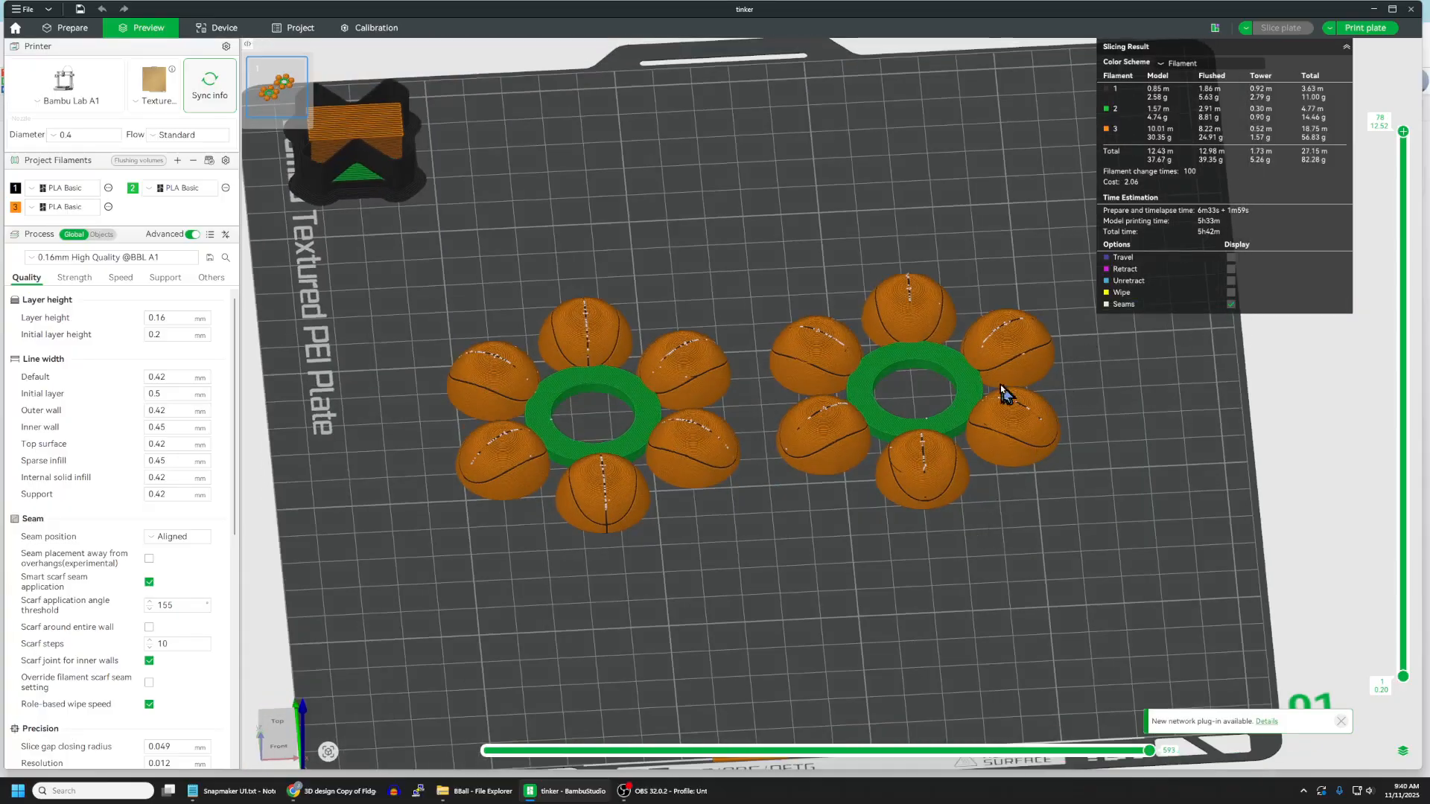
click(1107, 305)
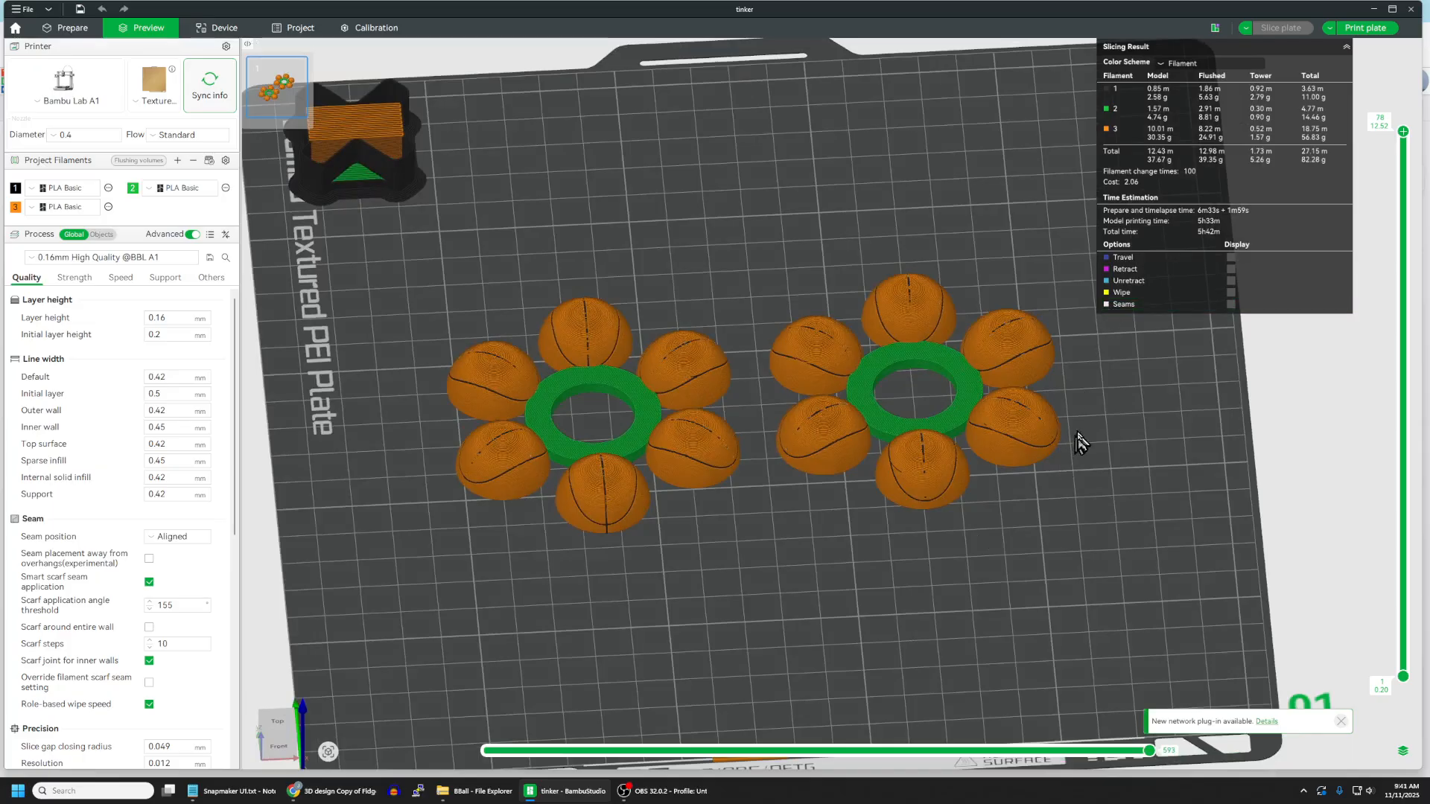
drag(1084, 426, 1091, 436)
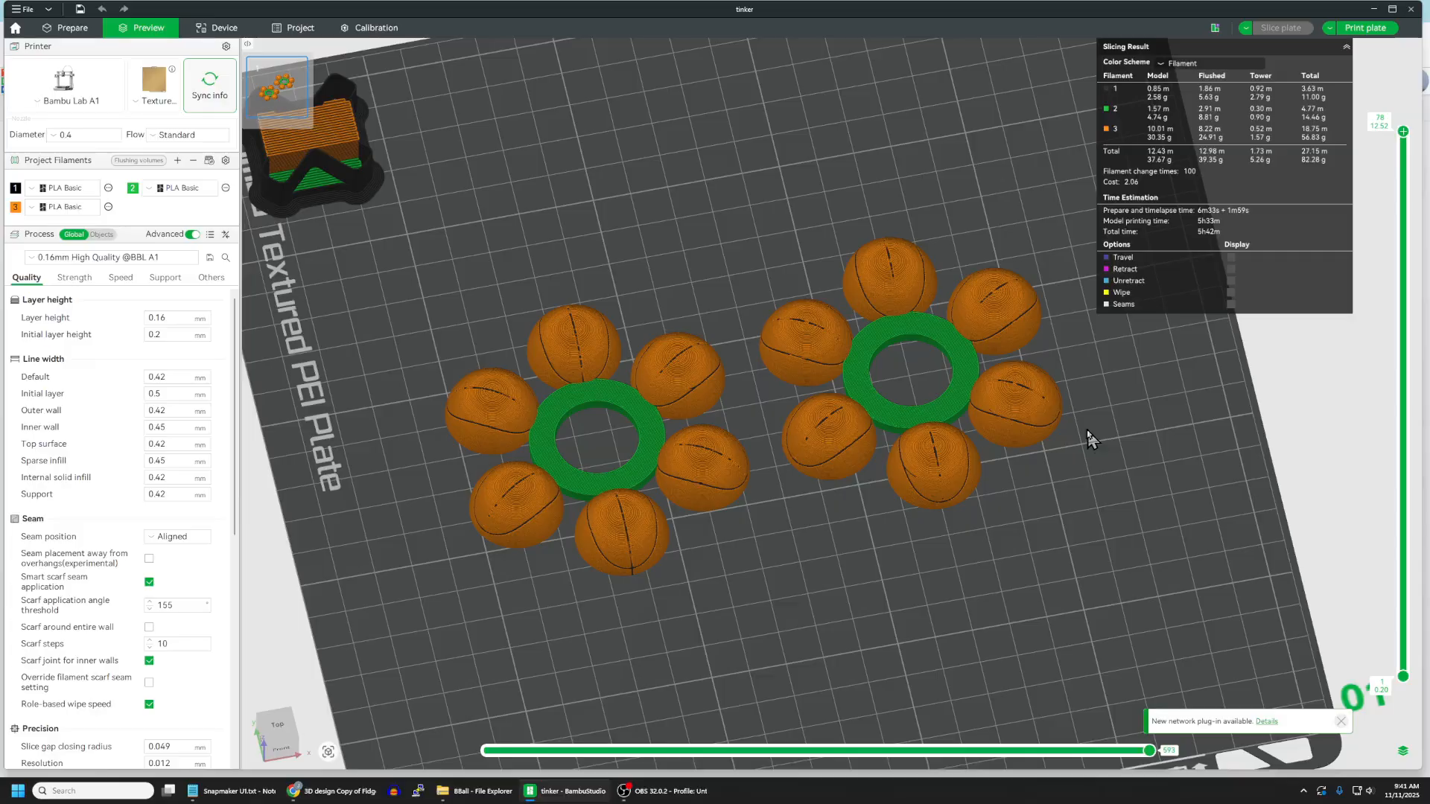
drag(1103, 535, 1061, 547)
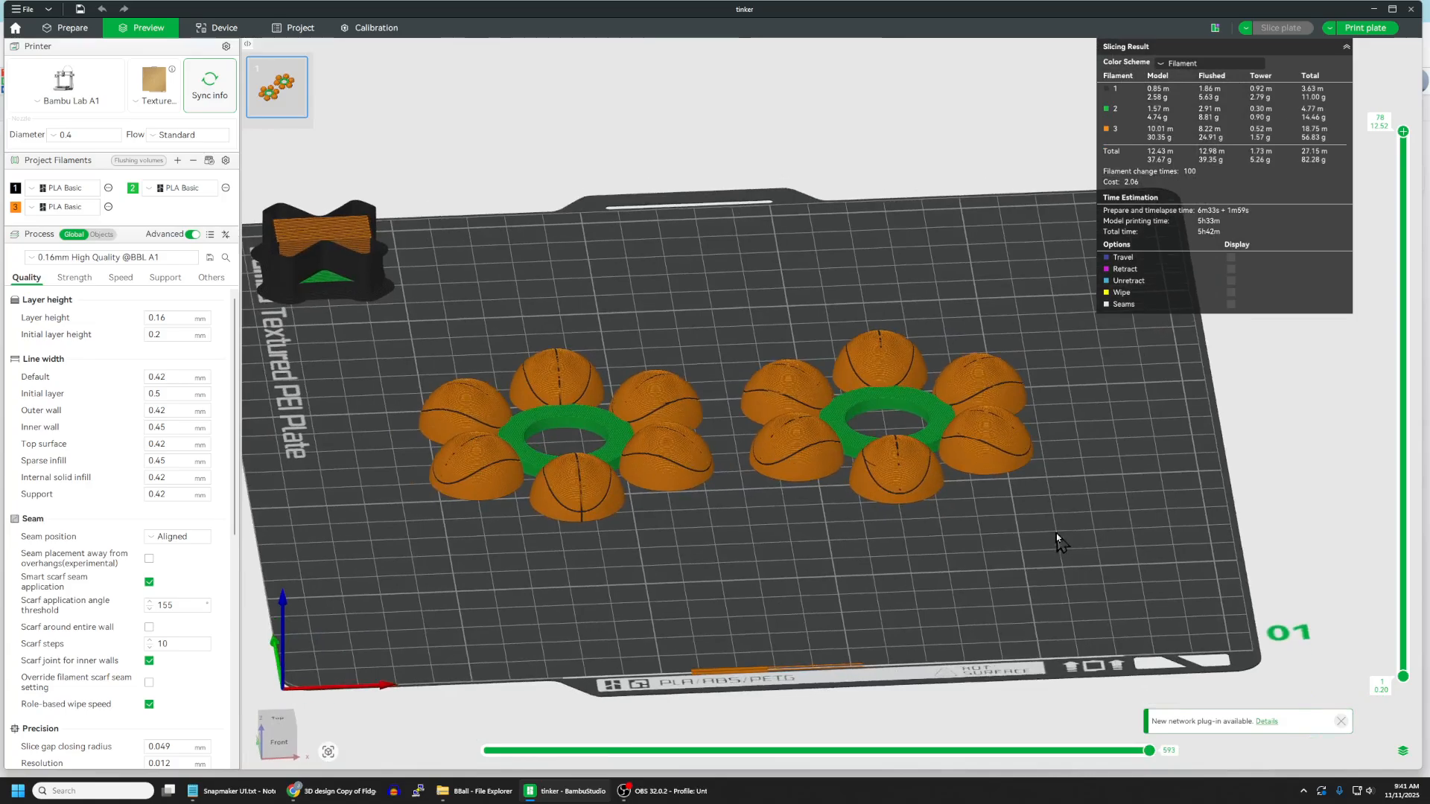